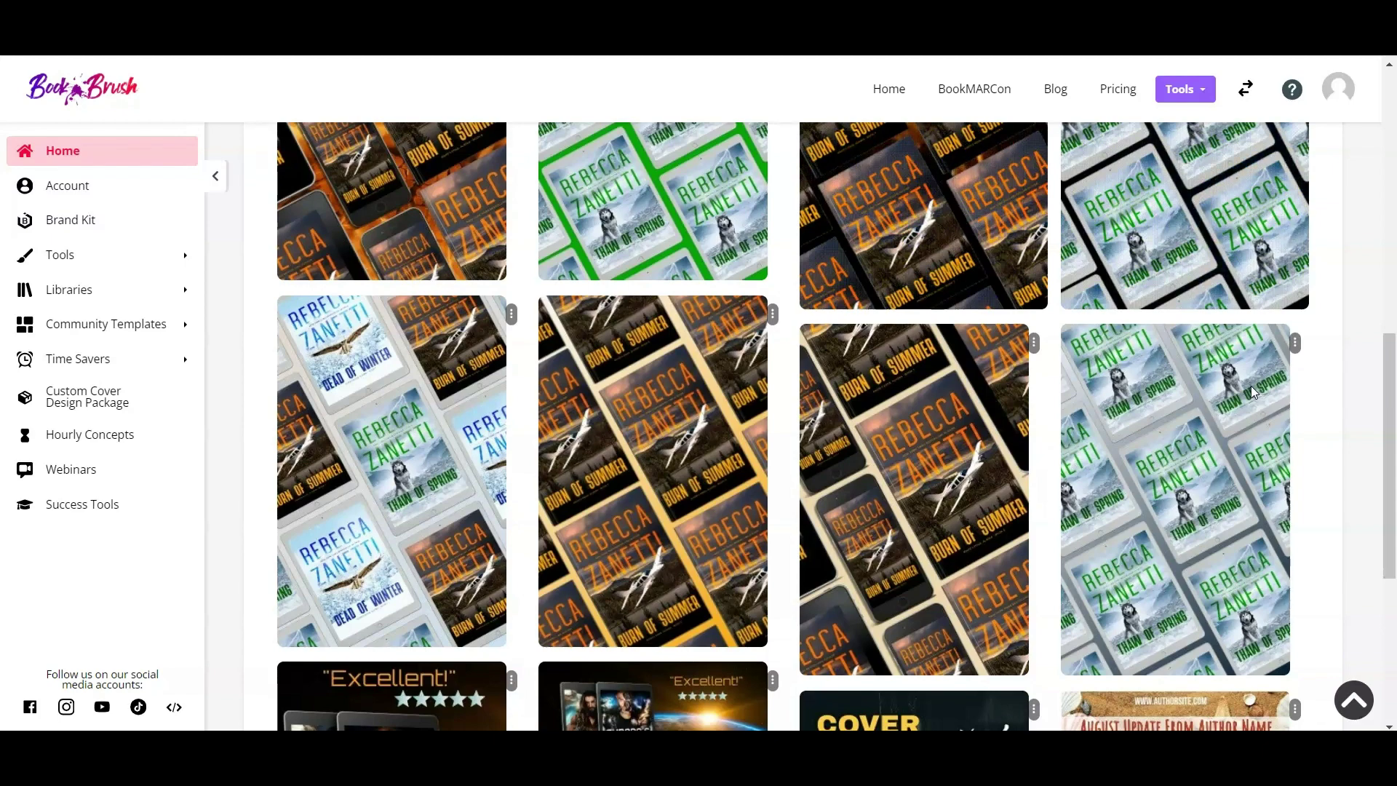
# Start a new Custom Creator design using the 736x1128 Pinterest pin size.
pyautogui.scroll(1, 1220, 434)
pyautogui.scroll(1, 1220, 435)
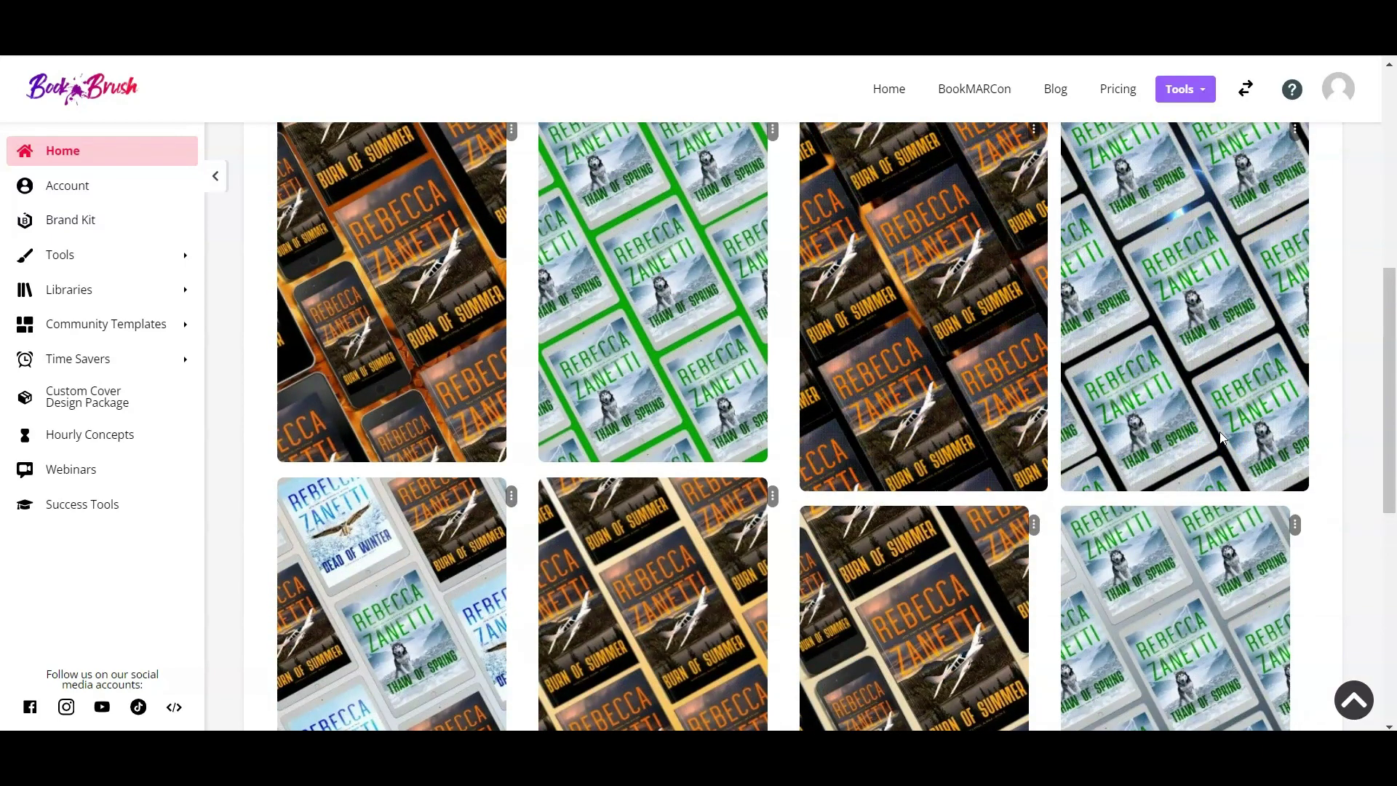
pyautogui.scroll(1, 1221, 435)
pyautogui.scroll(1, 1219, 431)
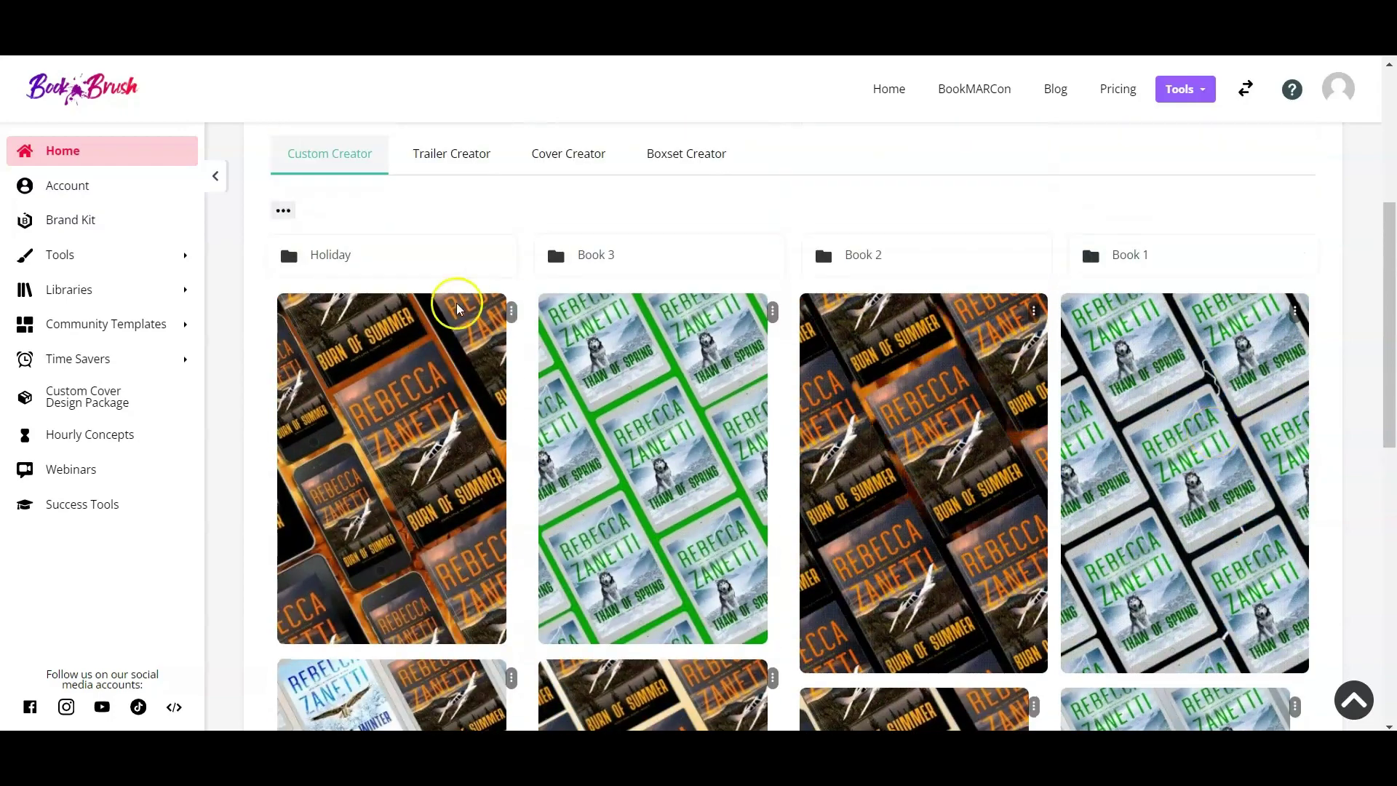
pyautogui.click(1386, 509)
pyautogui.scroll(10, 1386, 509)
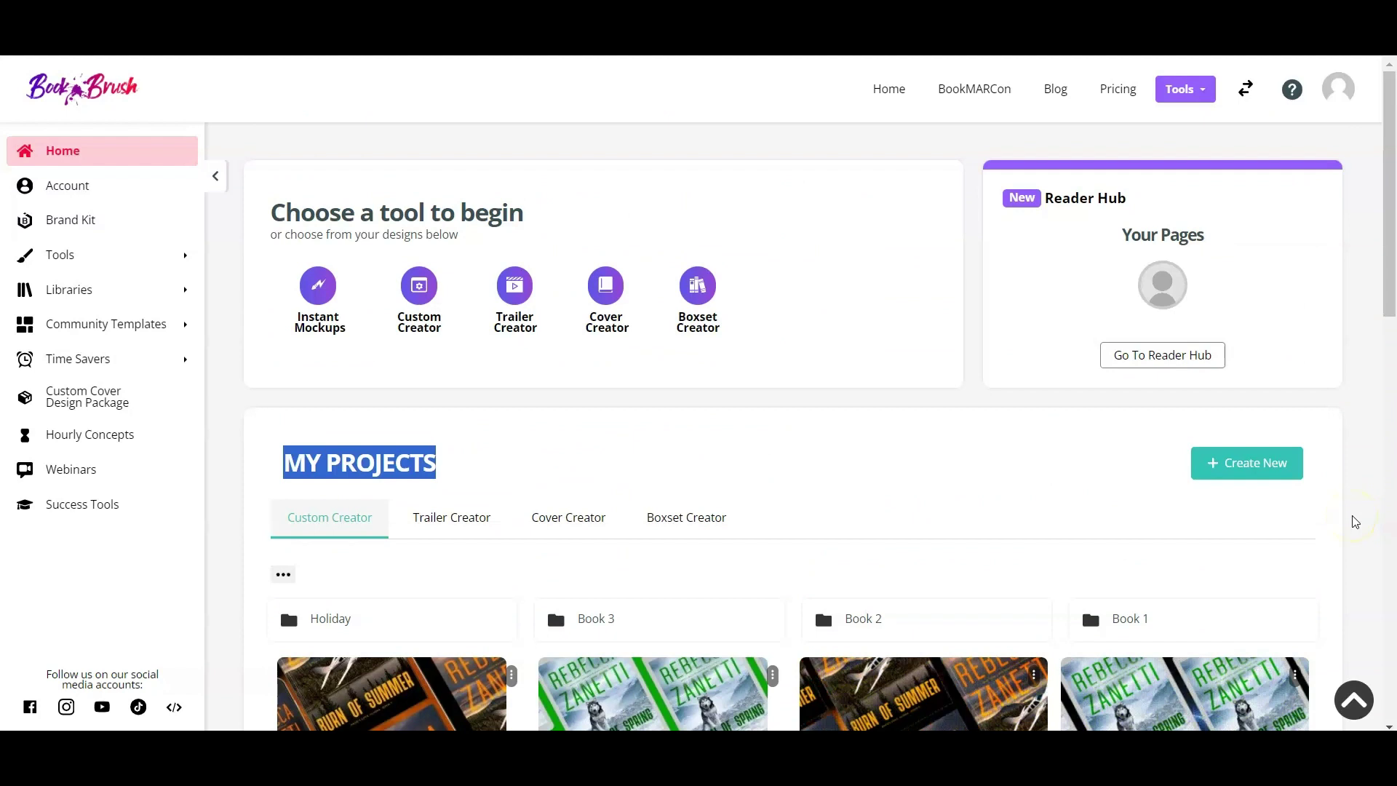
pyautogui.click(419, 285)
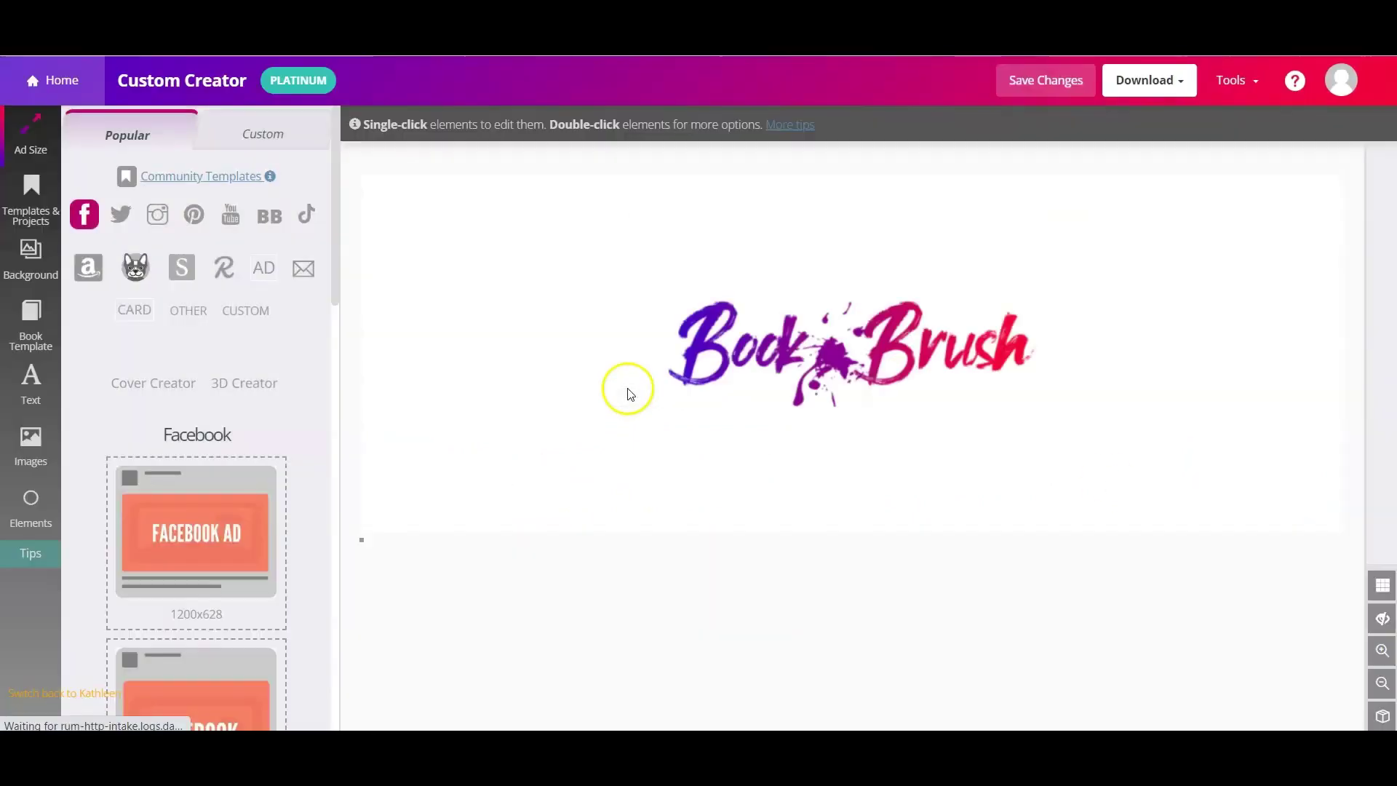
pyautogui.click(194, 214)
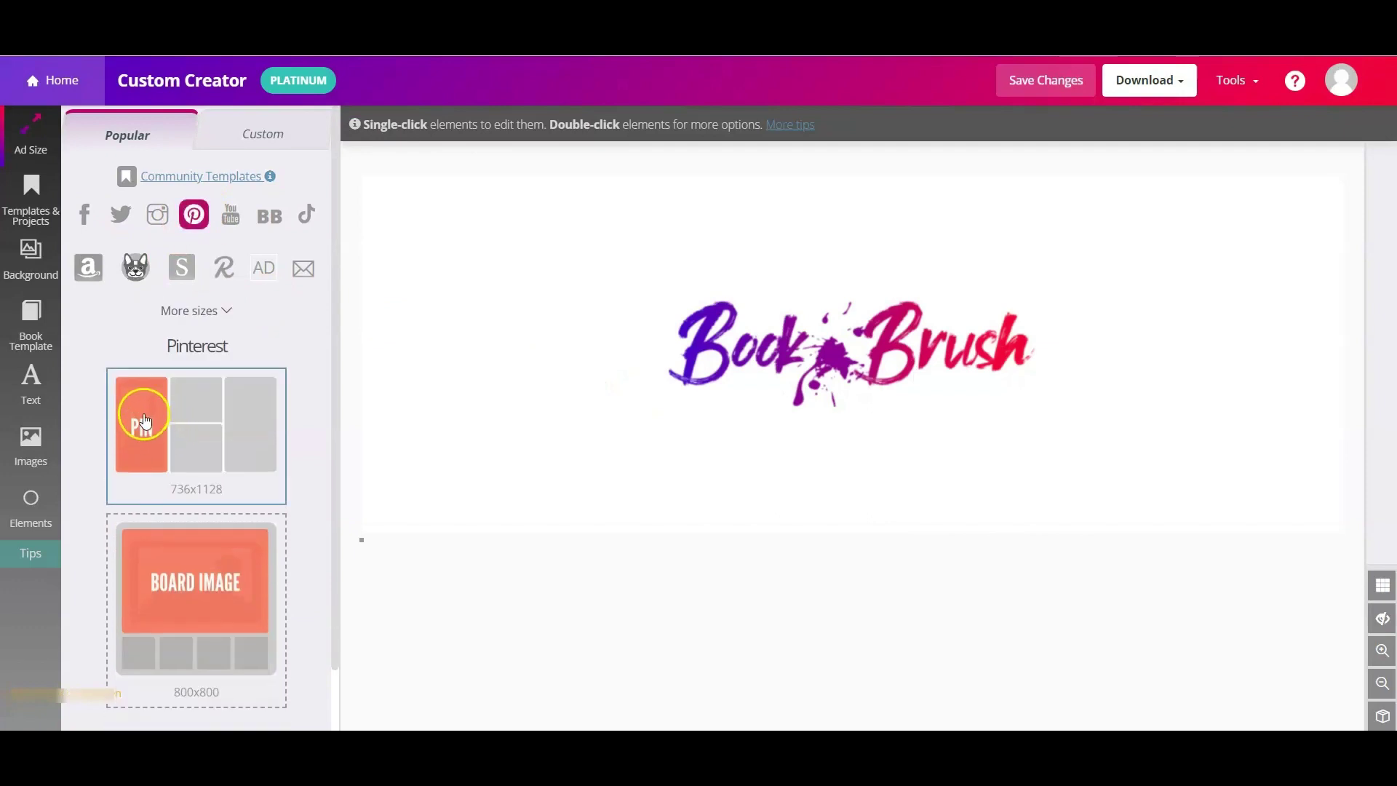
pyautogui.click(143, 420)
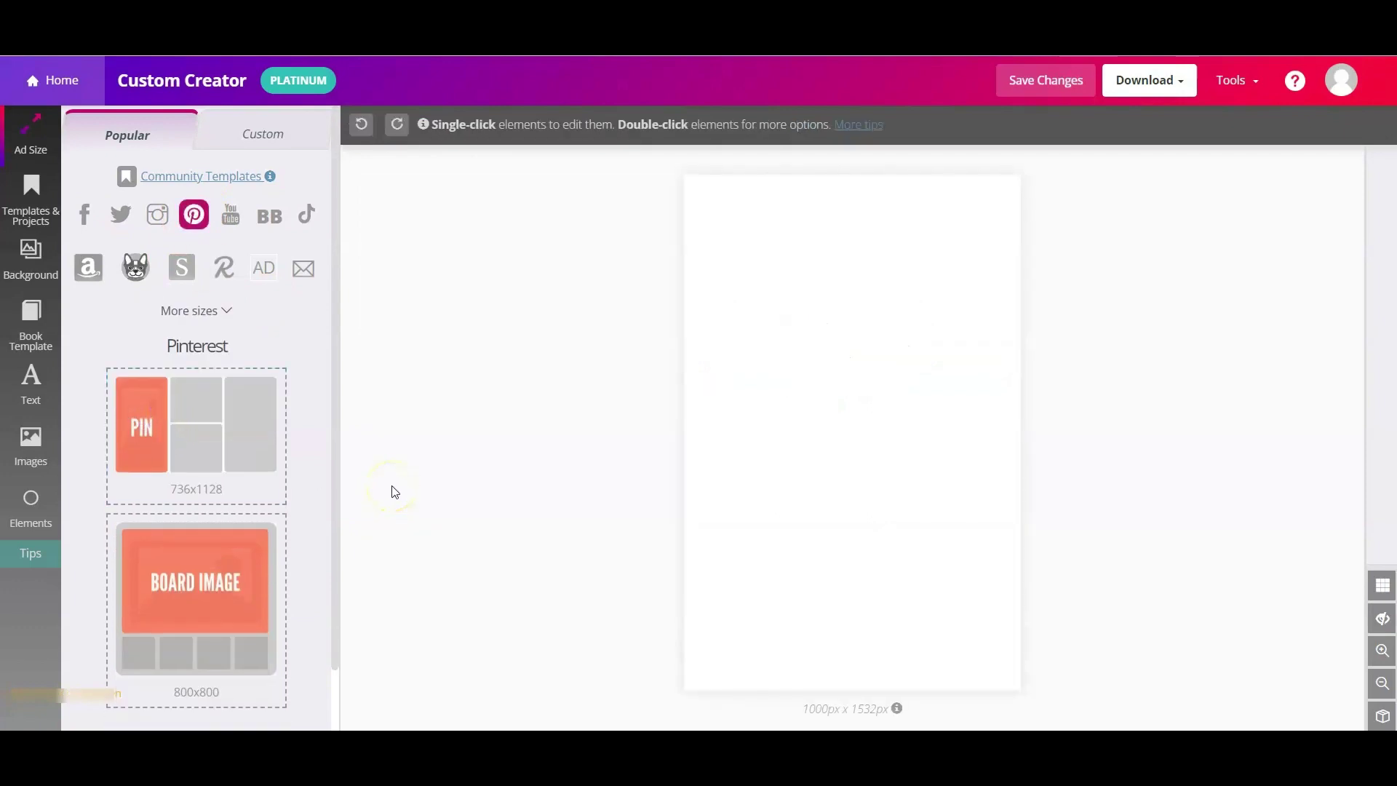
# Look through the book templates filtered by eBook, physical book and phone.
pyautogui.click(32, 320)
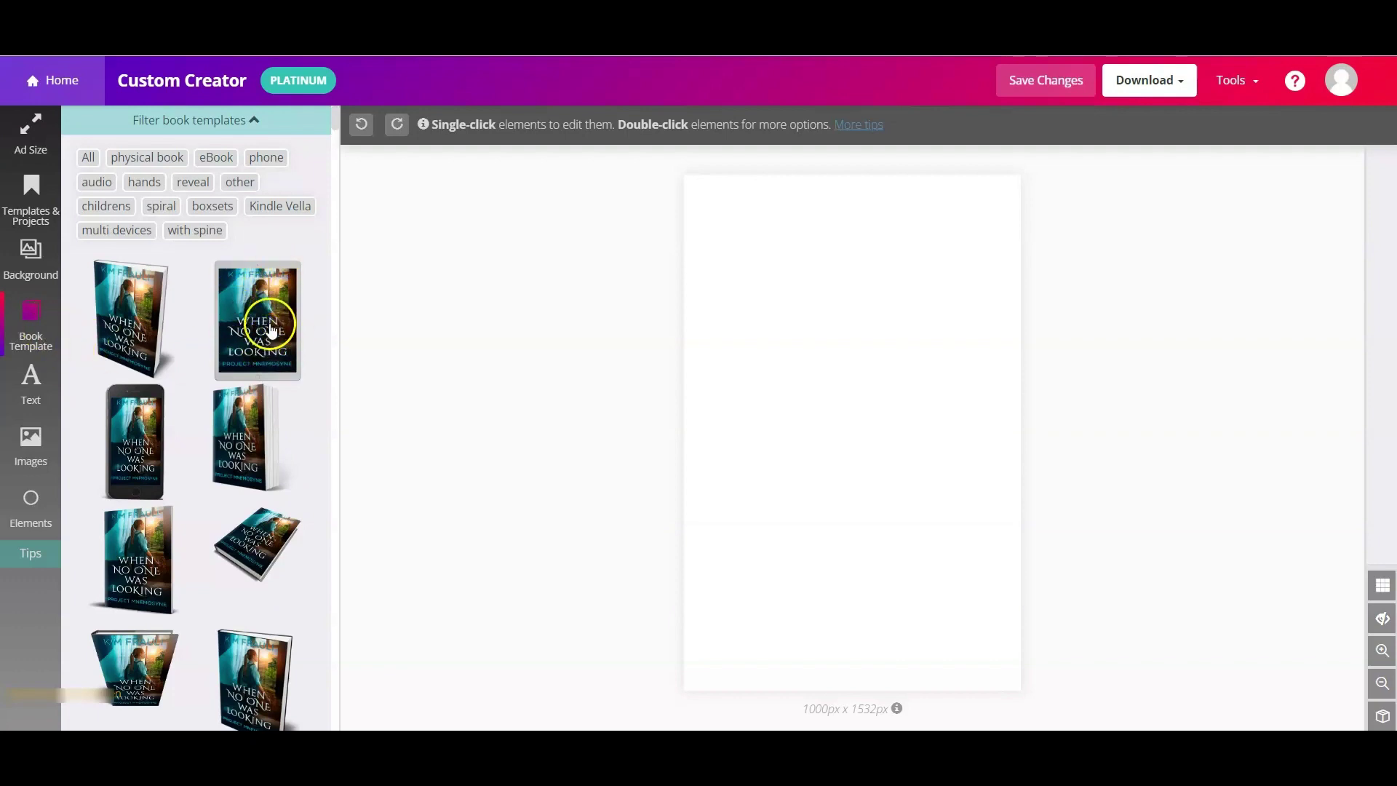
pyautogui.click(214, 158)
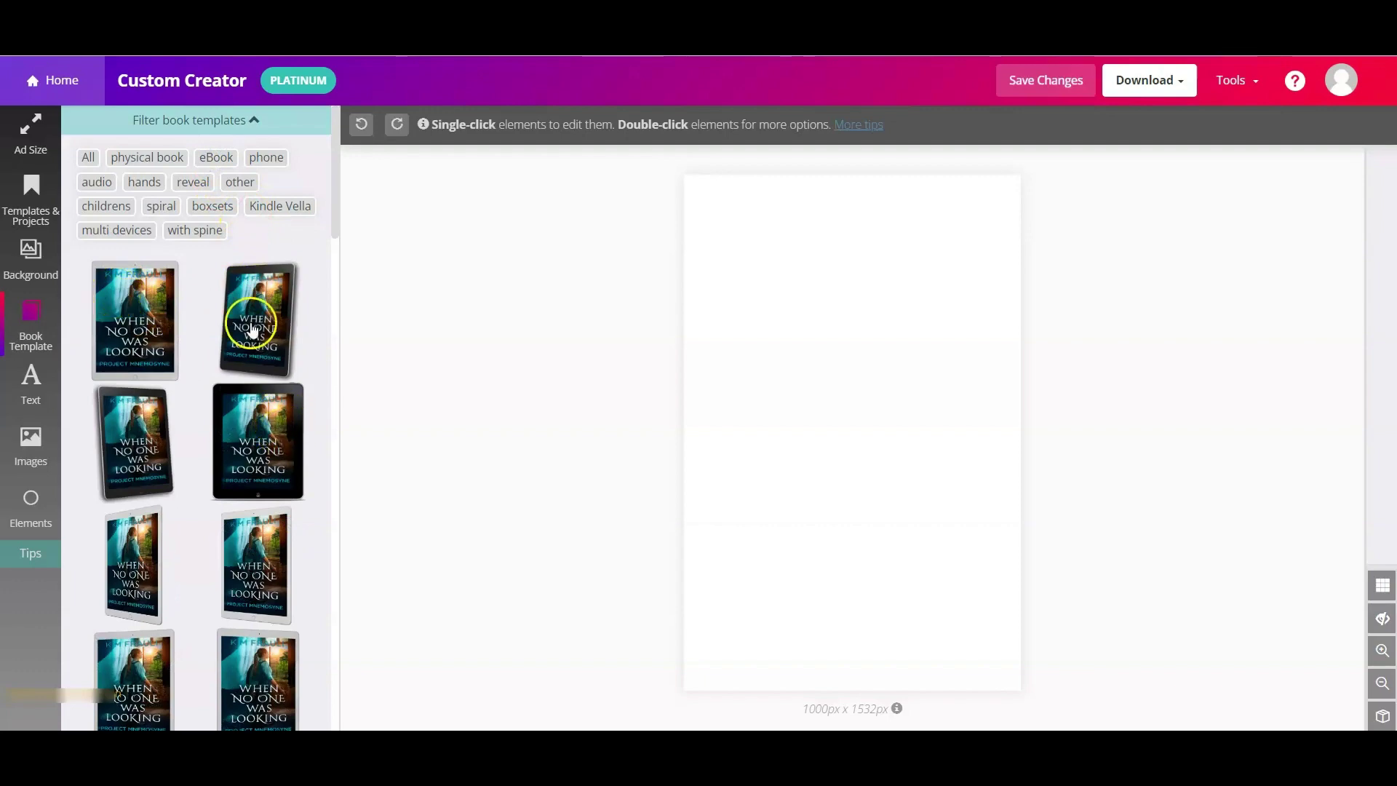
pyautogui.click(159, 157)
pyautogui.scroll(-10, 237, 348)
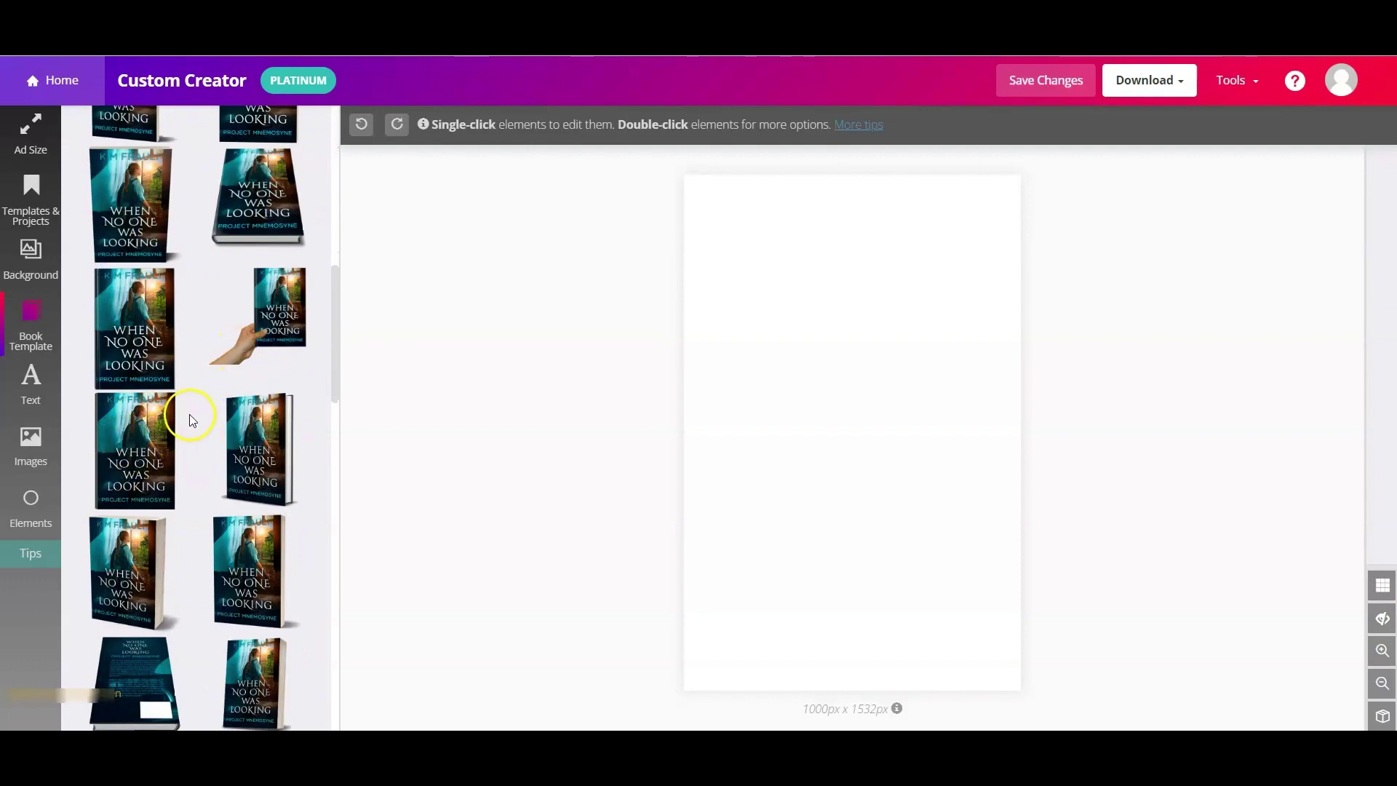
pyautogui.scroll(10, 195, 413)
pyautogui.click(280, 161)
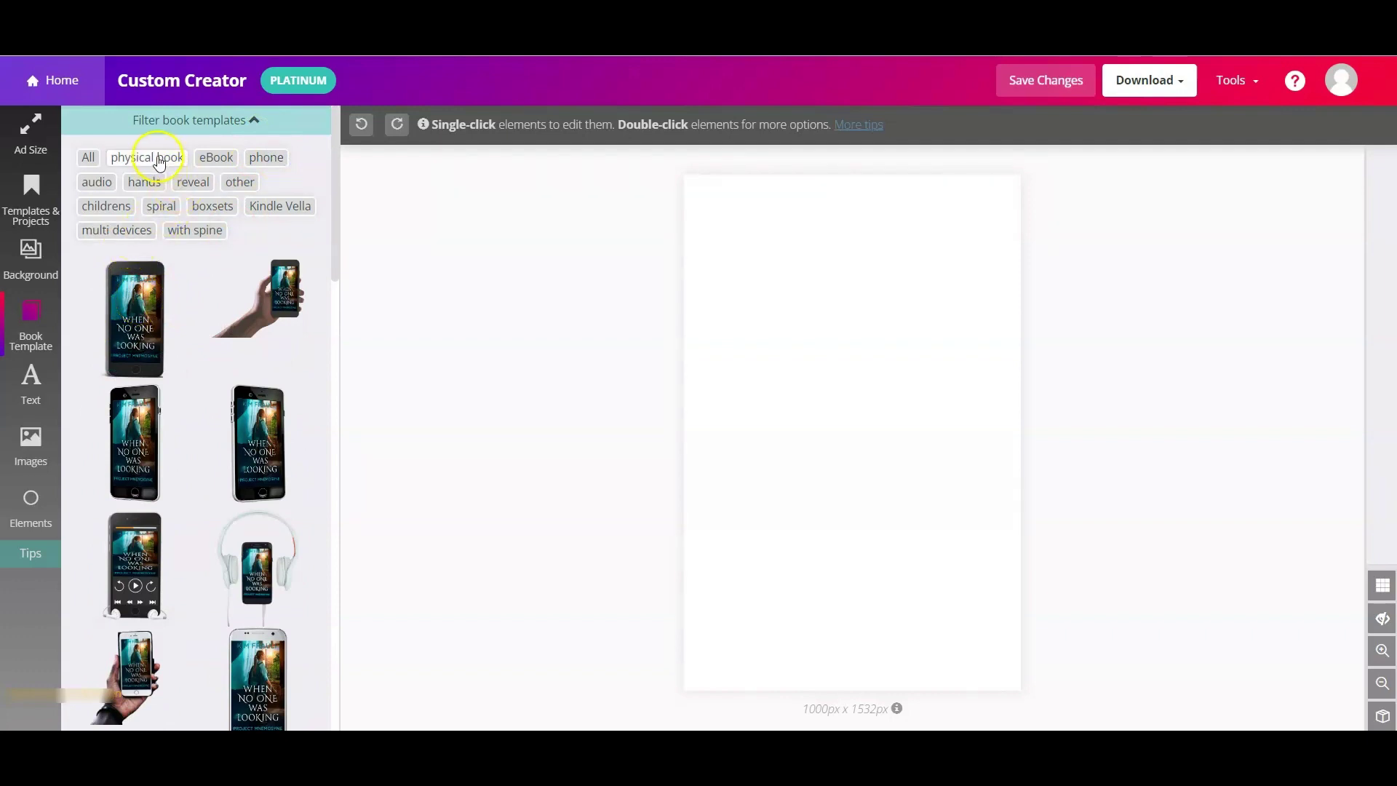
# Add the upright, front-facing physical book template with the Thaw of Spring cover to the canvas.
pyautogui.scroll(-5, 222, 389)
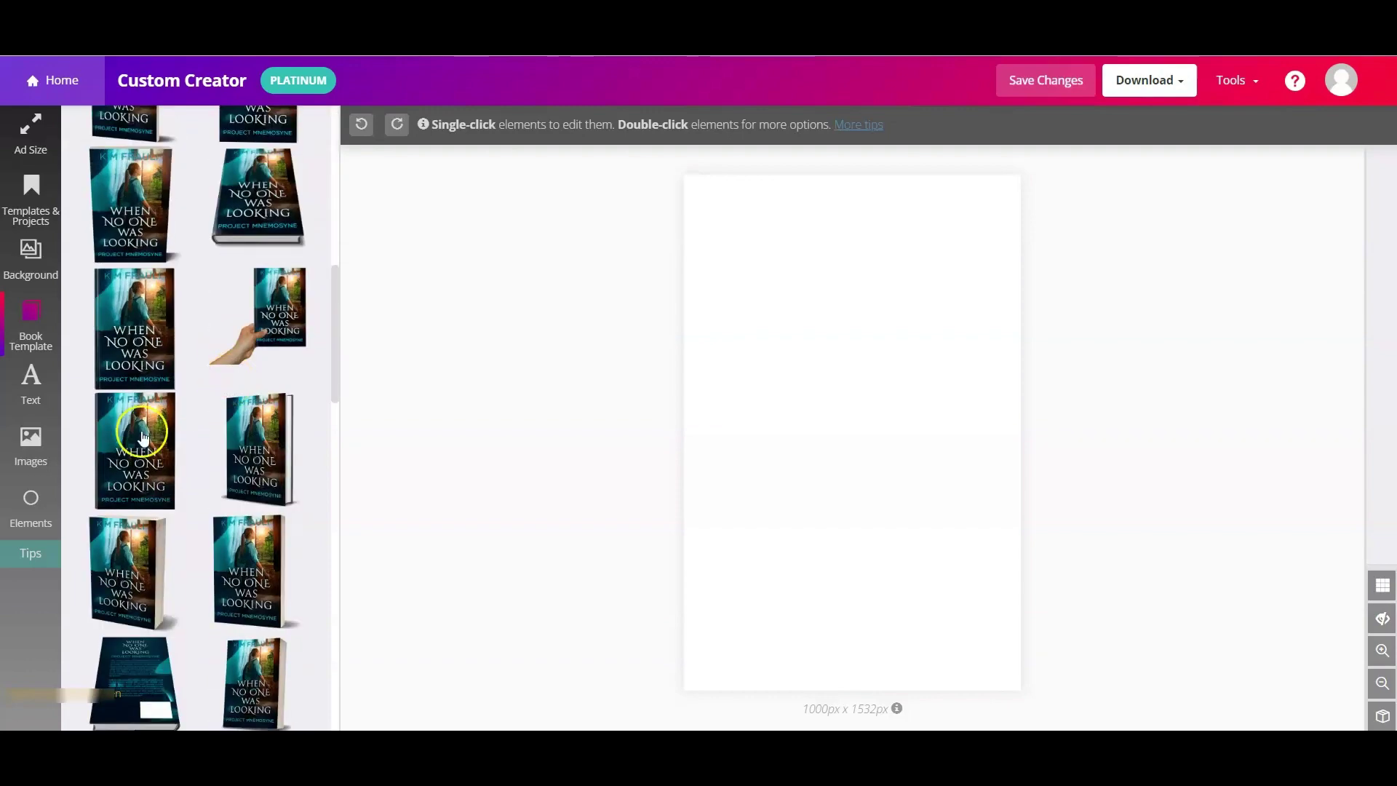
pyautogui.click(135, 433)
pyautogui.click(122, 439)
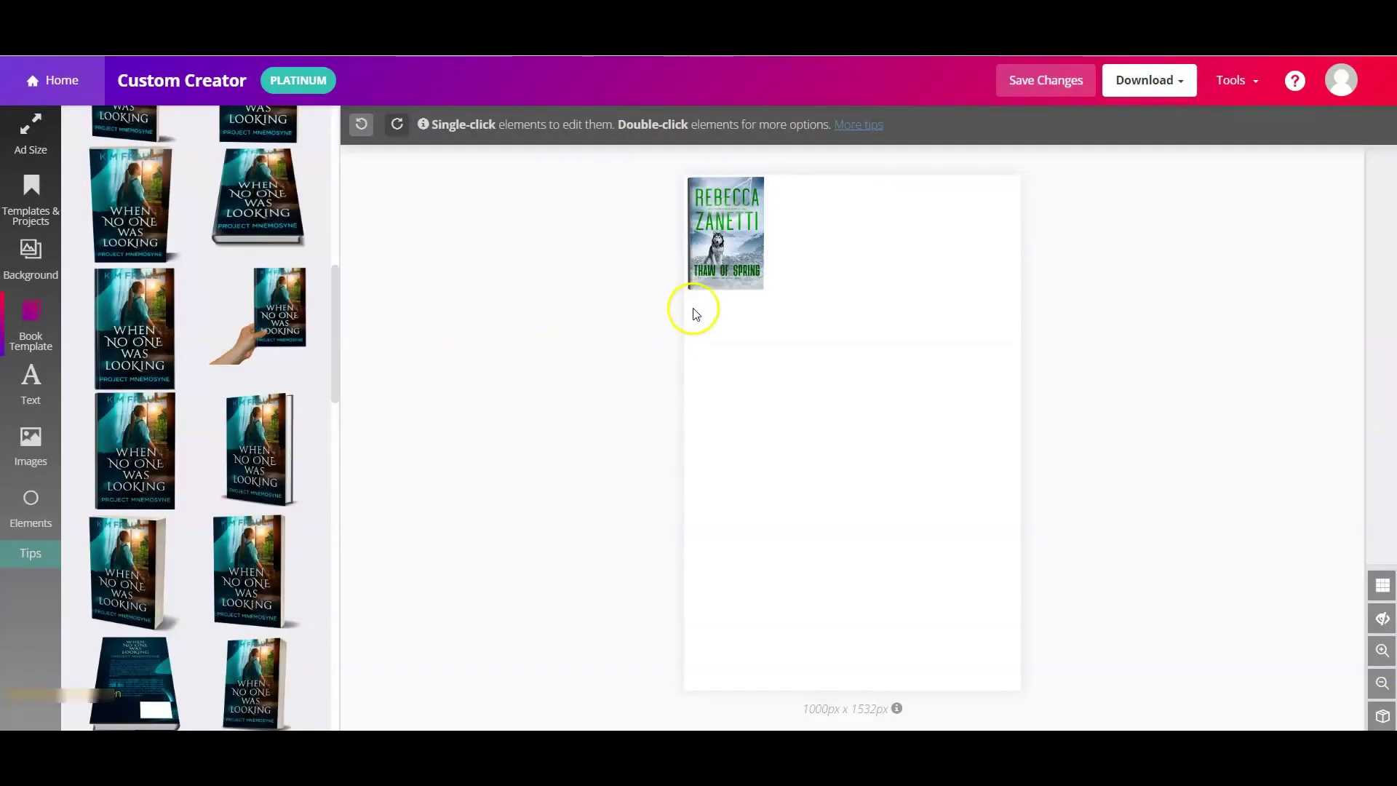
# Move the book slightly in from the canvas's upper-left corner and enlarge it to nearly half the canvas width.
pyautogui.moveTo(726, 233)
pyautogui.moveTo(726, 233); pyautogui.dragTo(759, 281)
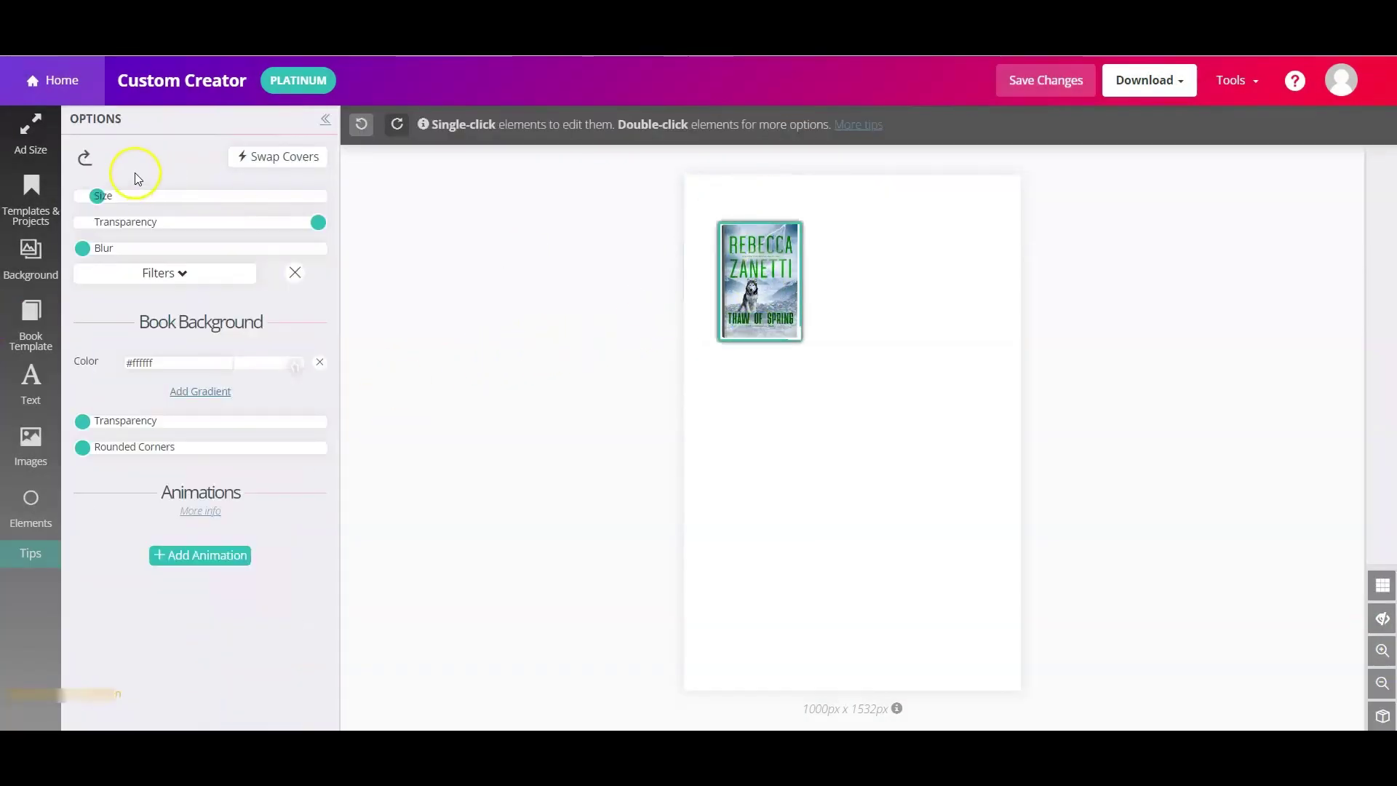
pyautogui.moveTo(98, 190); pyautogui.dragTo(105, 199)
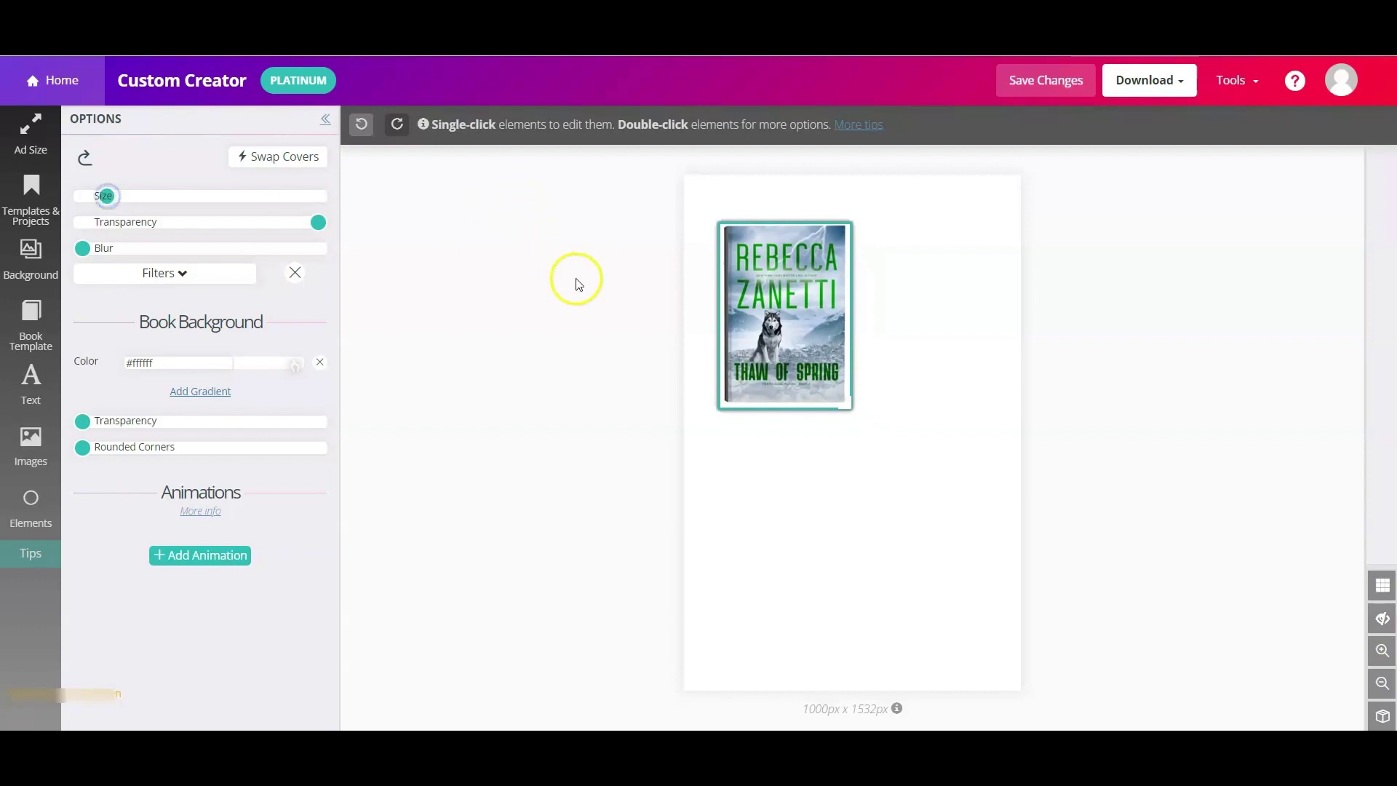
pyautogui.moveTo(821, 399)
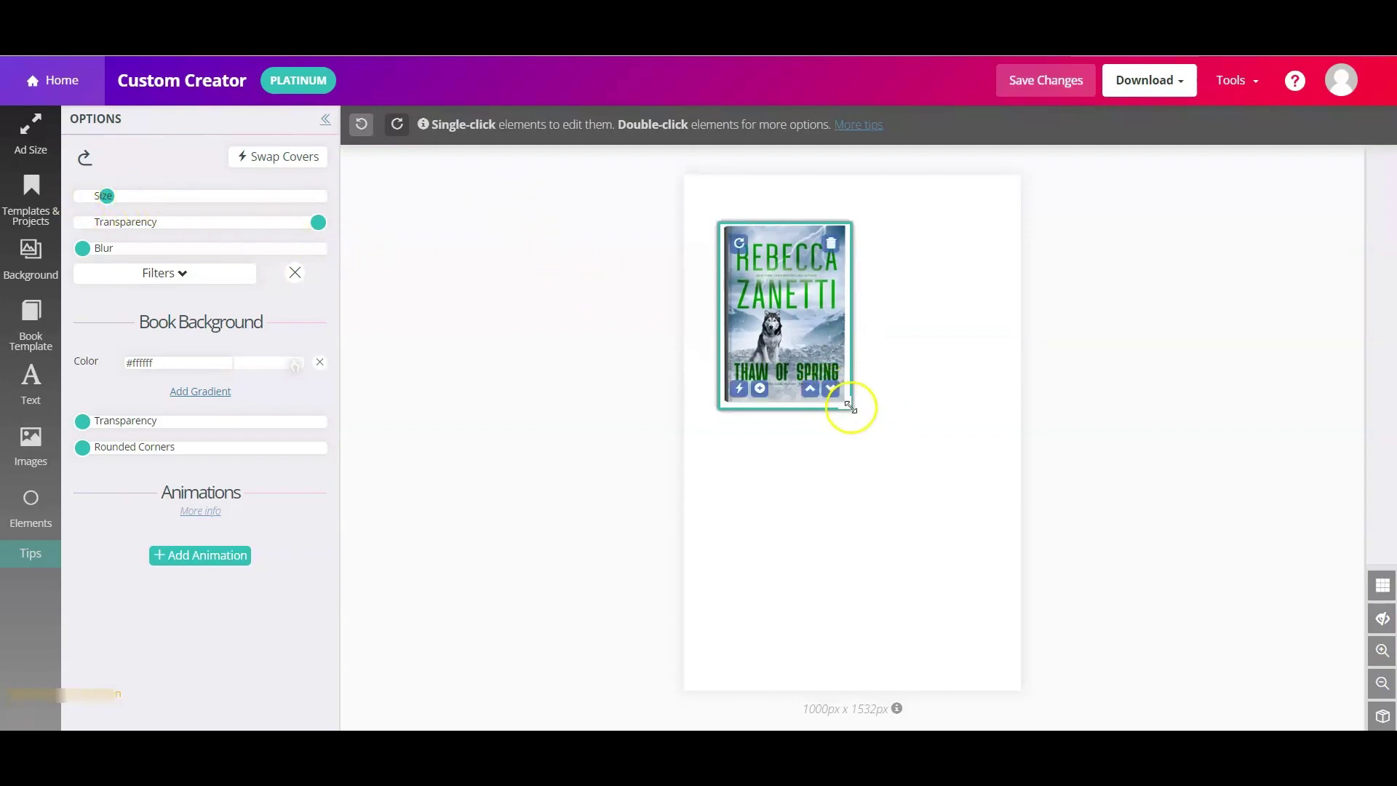
pyautogui.moveTo(851, 410); pyautogui.dragTo(869, 428)
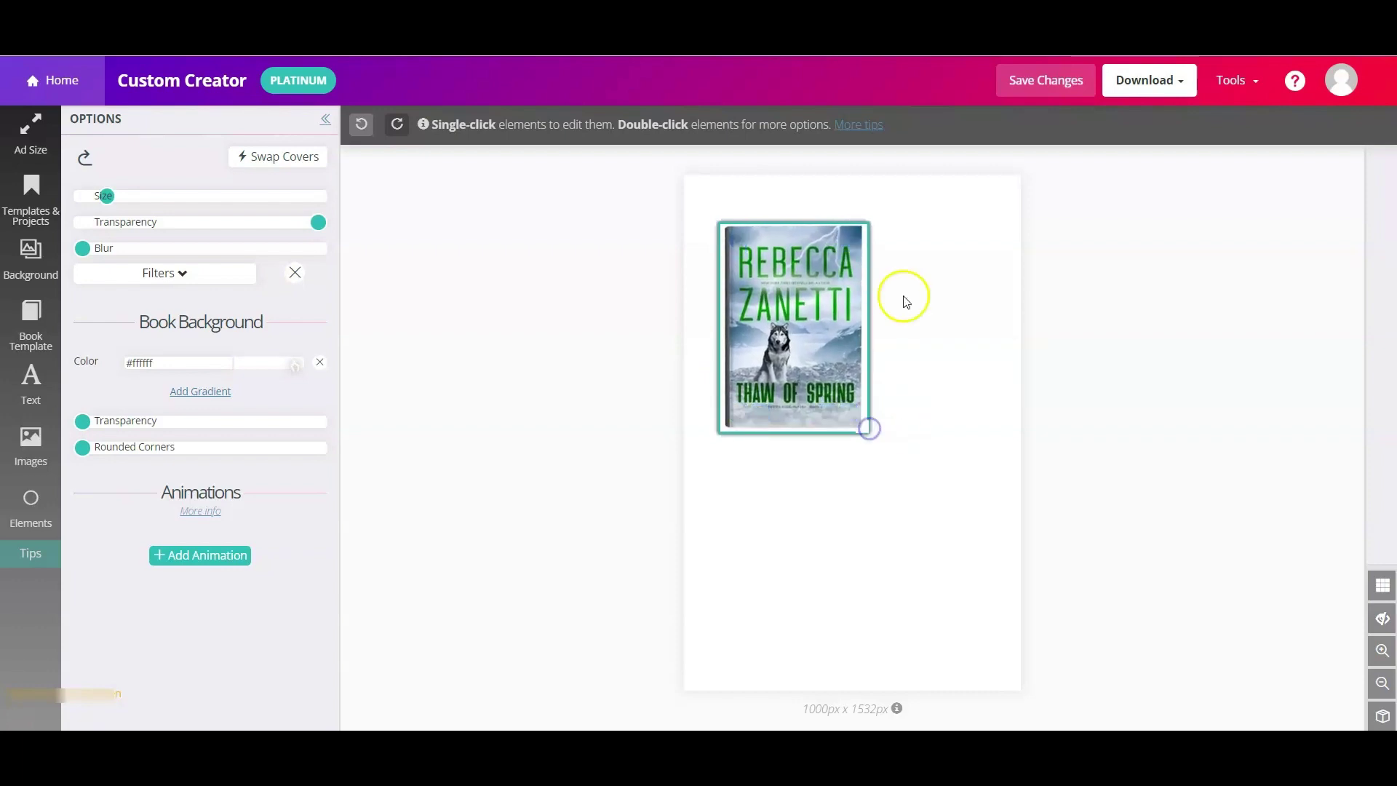
# Tilt the book counterclockwise and position it partly beyond the canvas's upper-left corner.
pyautogui.click(760, 248)
pyautogui.moveTo(740, 248); pyautogui.dragTo(690, 271)
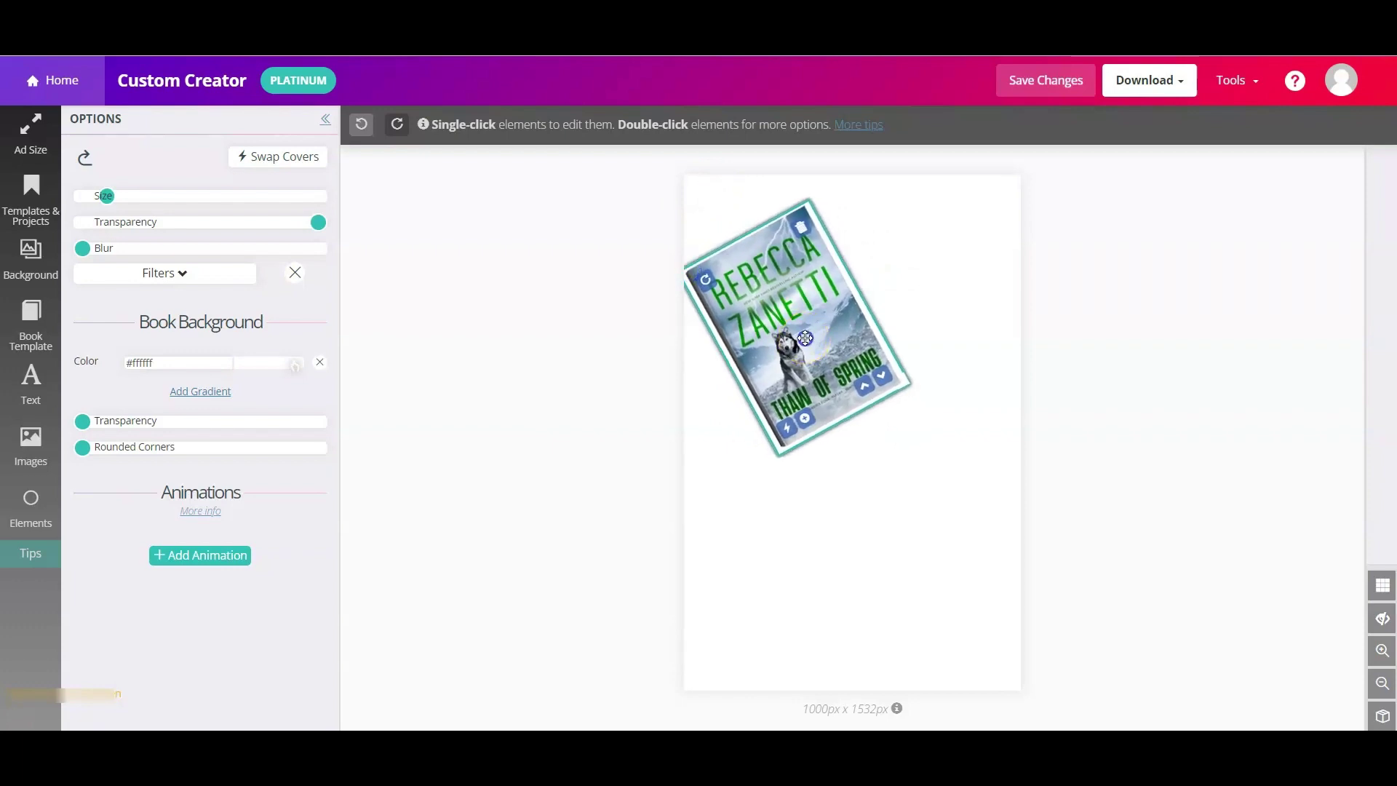
pyautogui.moveTo(804, 338); pyautogui.dragTo(826, 309)
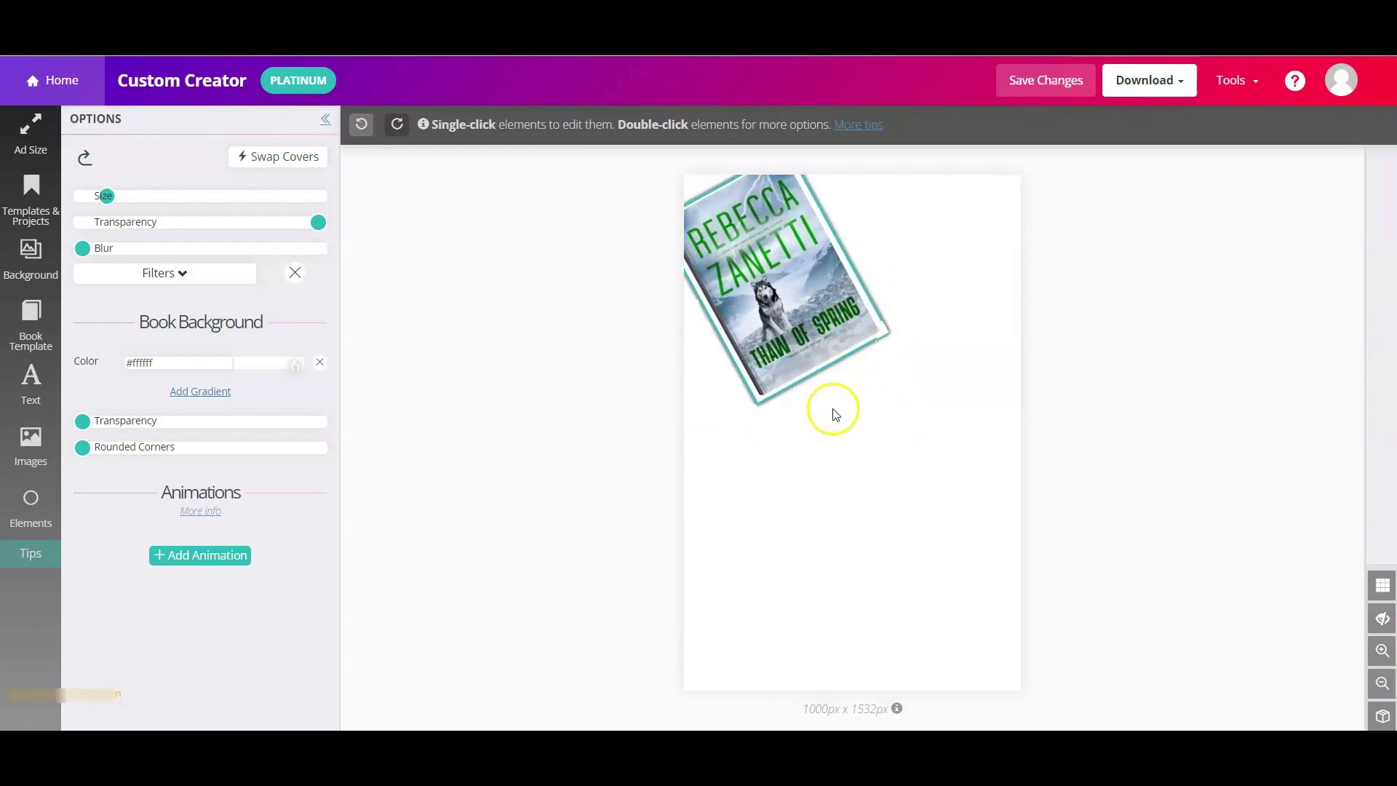
# Duplicate the book three times and spread the copies over the centre, right edge and lower part of the canvas.
pyautogui.moveTo(784, 370)
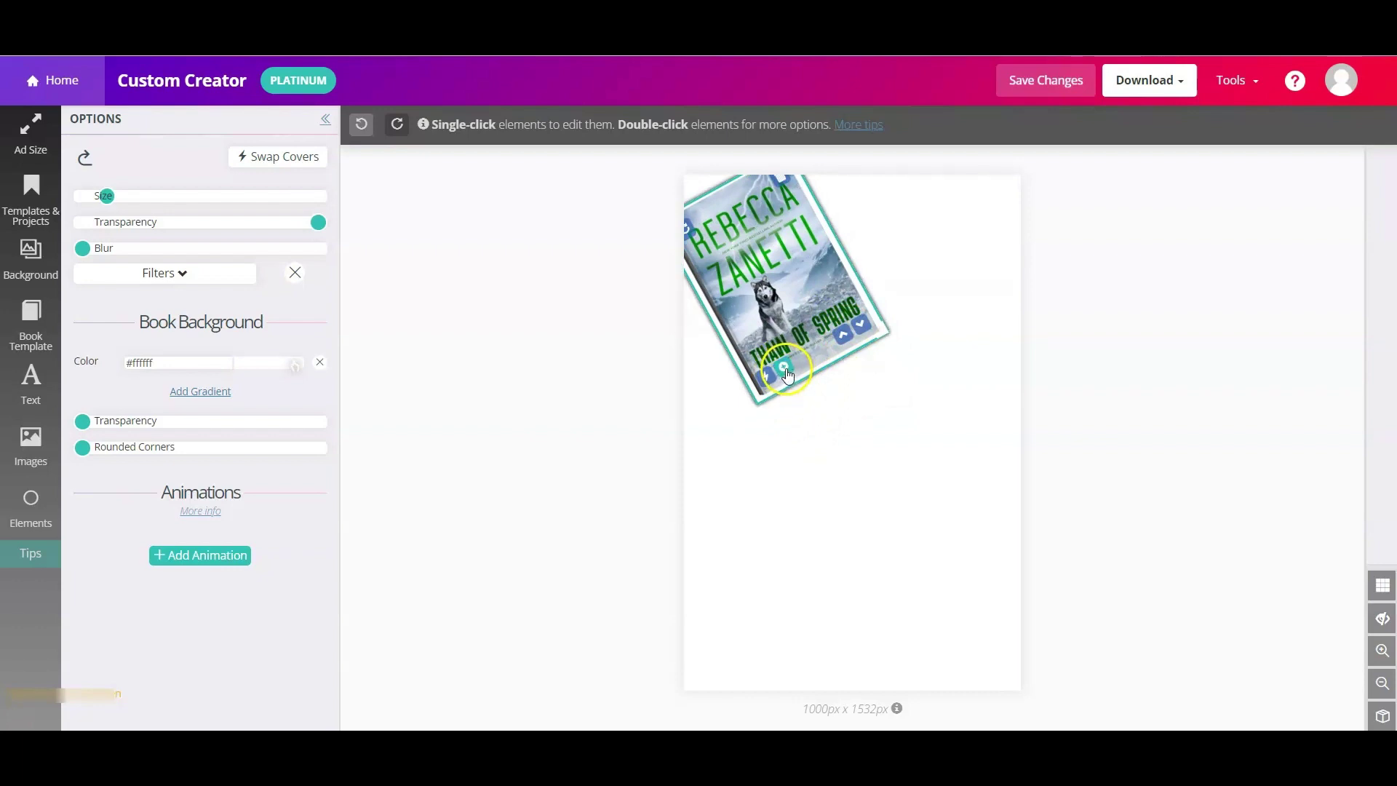
pyautogui.click(784, 367)
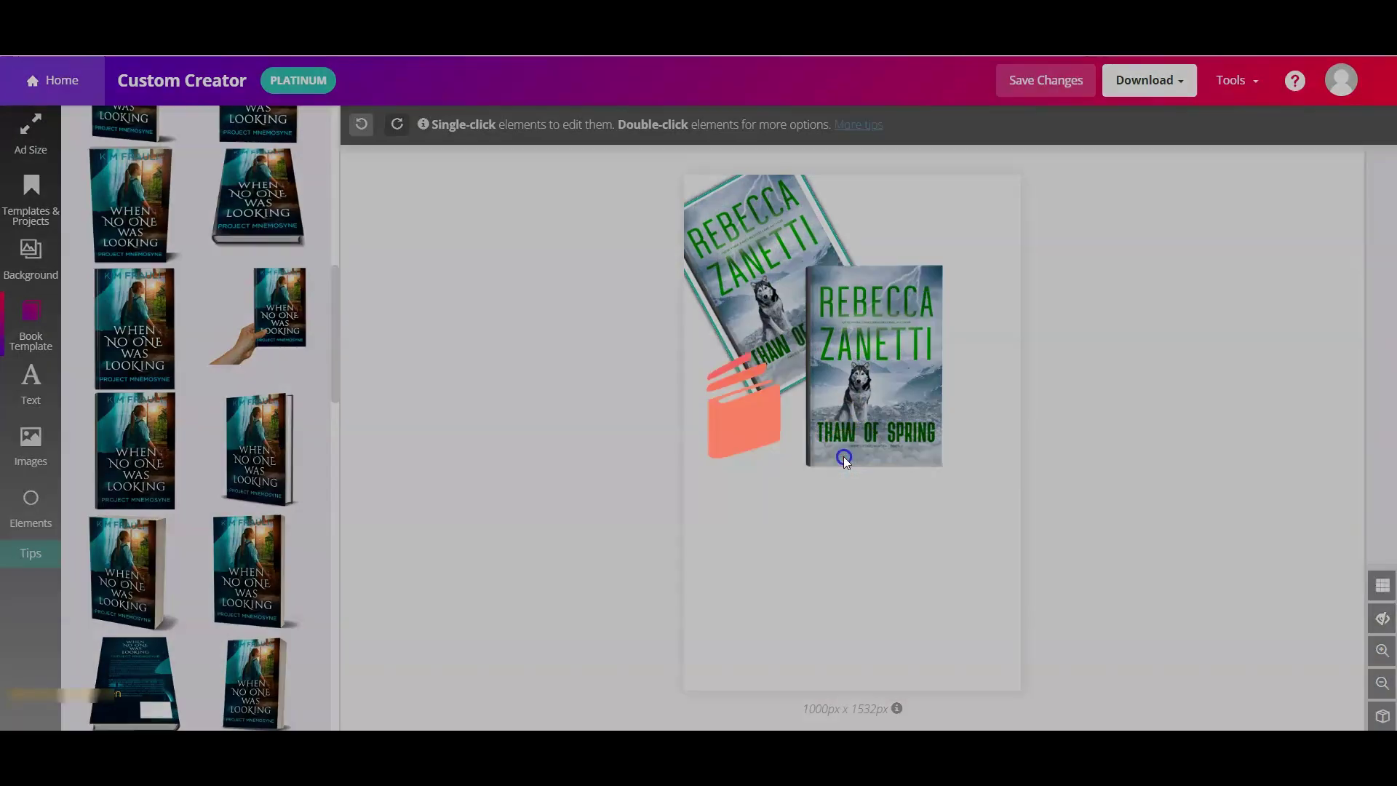
pyautogui.moveTo(840, 451); pyautogui.dragTo(842, 369)
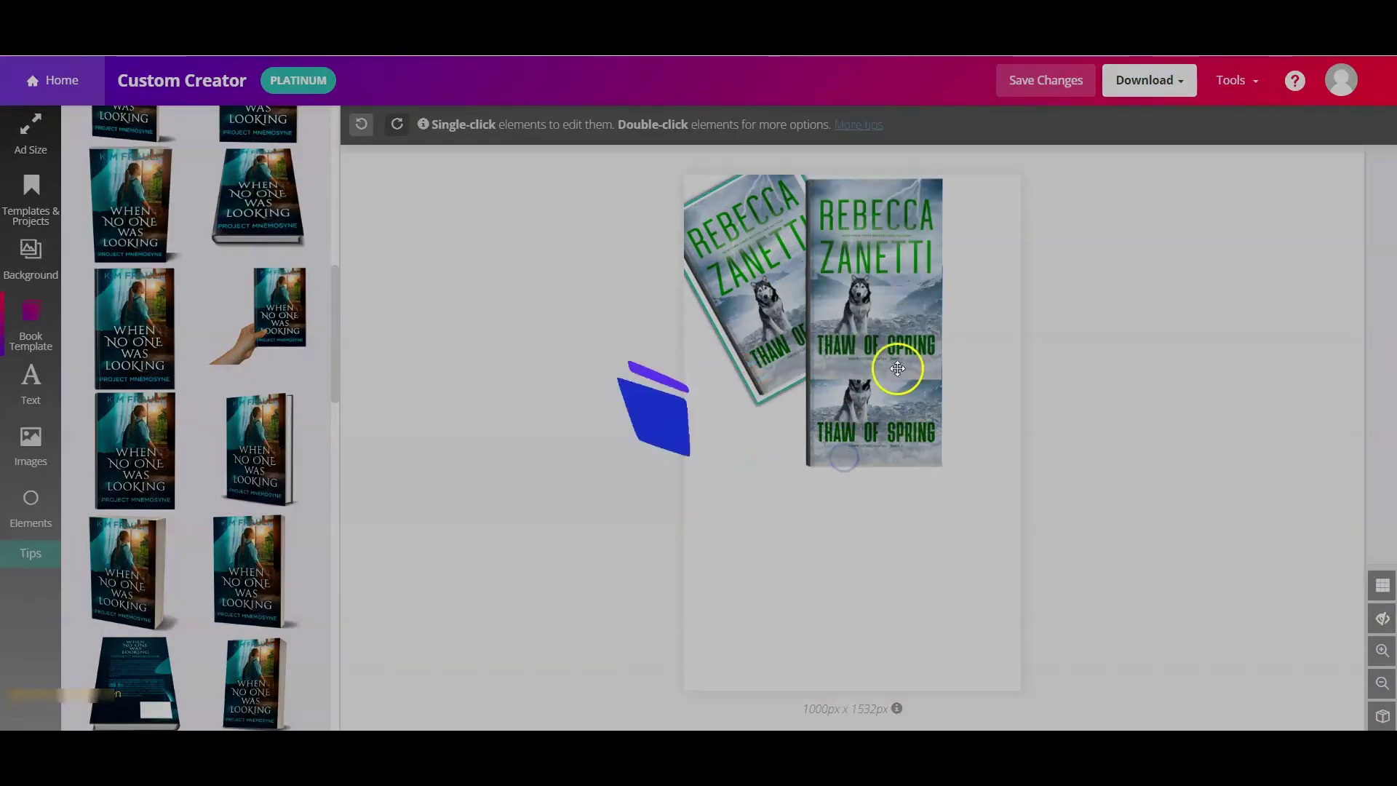
pyautogui.click(842, 368)
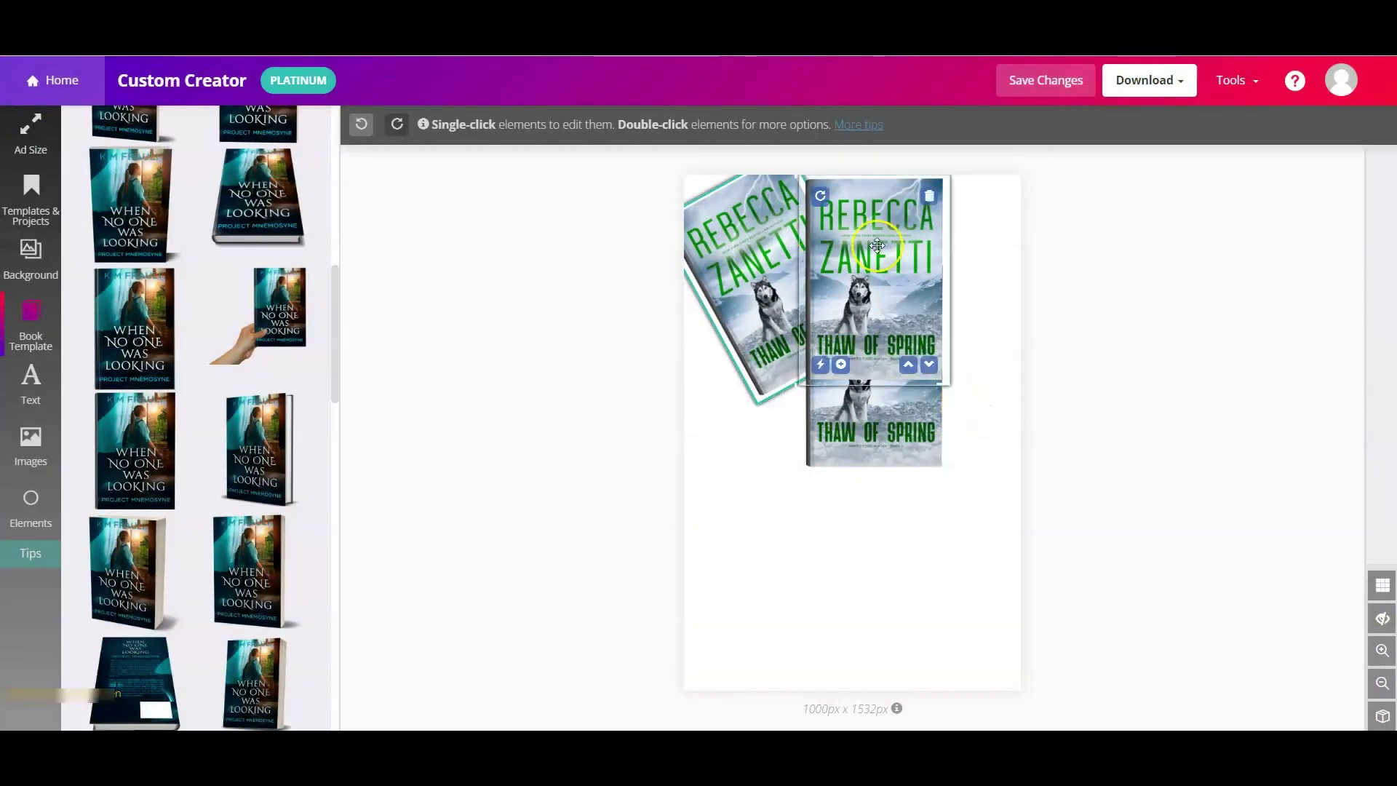
pyautogui.moveTo(873, 251); pyautogui.dragTo(1026, 327)
pyautogui.moveTo(873, 277); pyautogui.dragTo(894, 520)
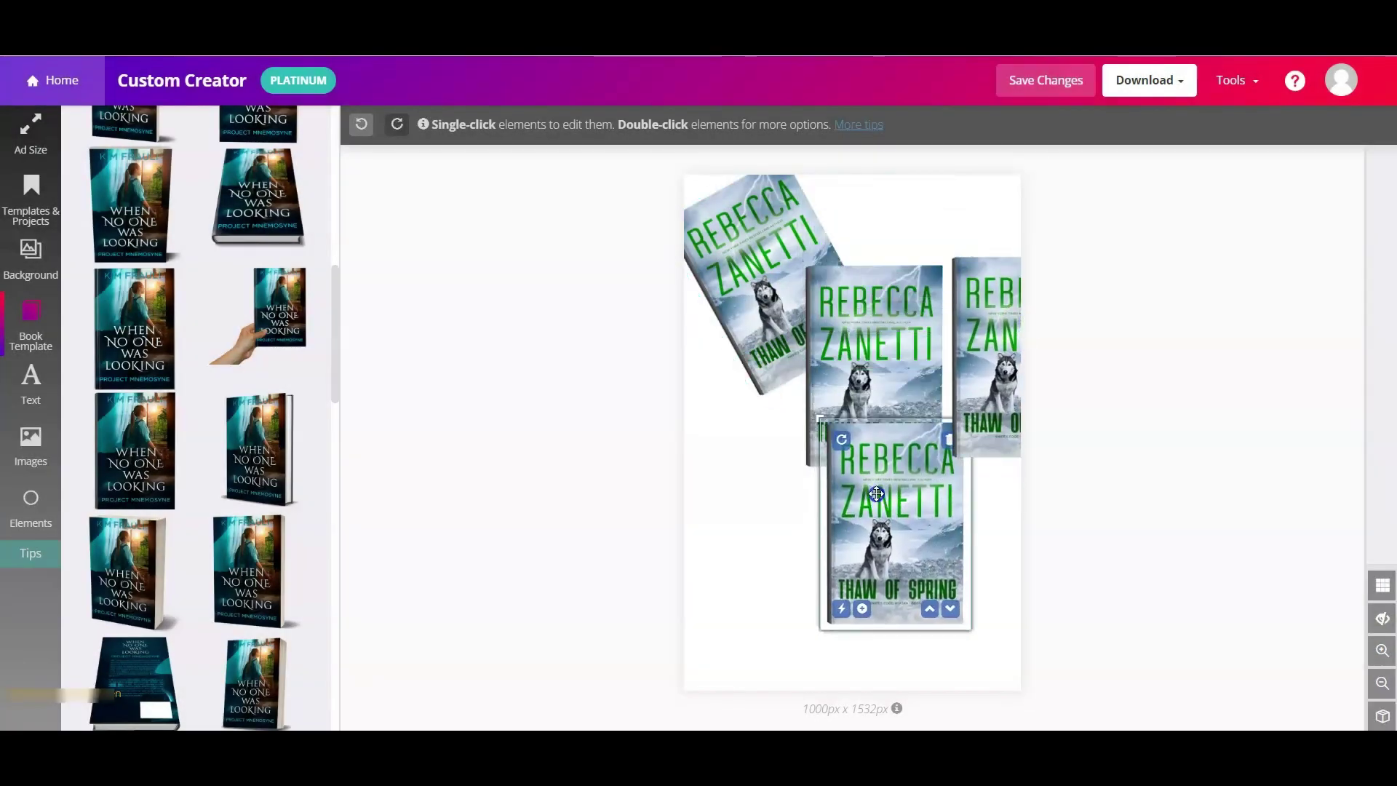
# Tilt the centre and lower copies counterclockwise to match the angle of the first book.
pyautogui.click(826, 326)
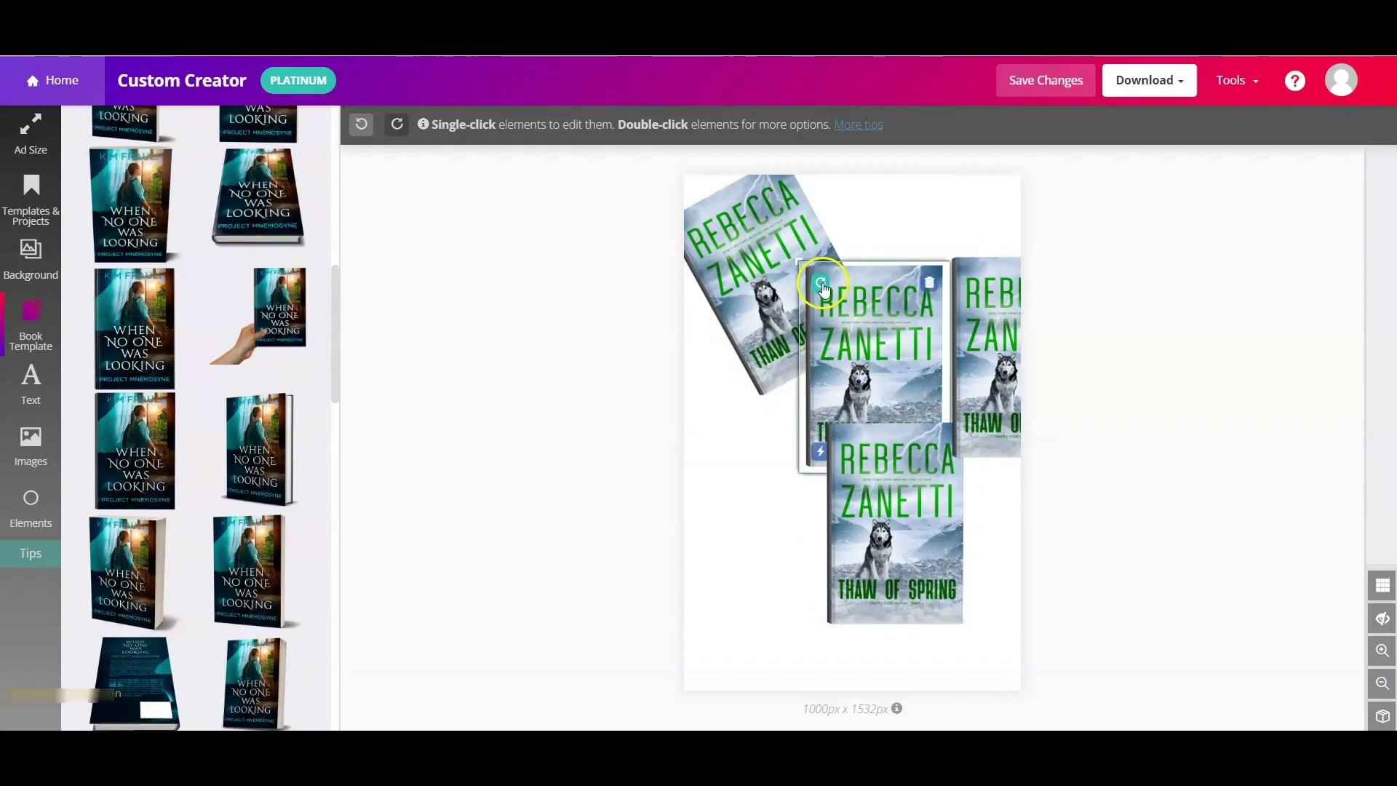
pyautogui.moveTo(822, 285); pyautogui.dragTo(766, 304)
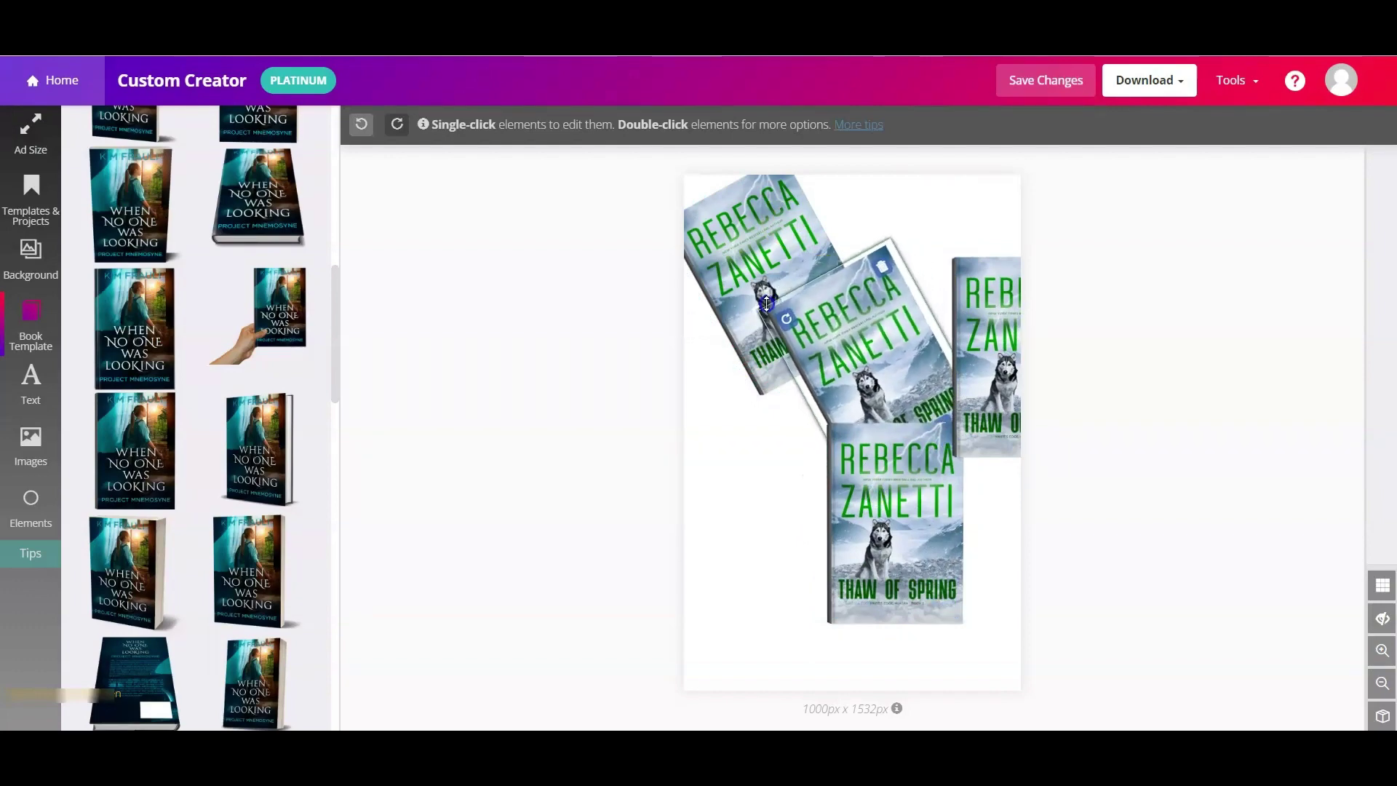
pyautogui.click(880, 360)
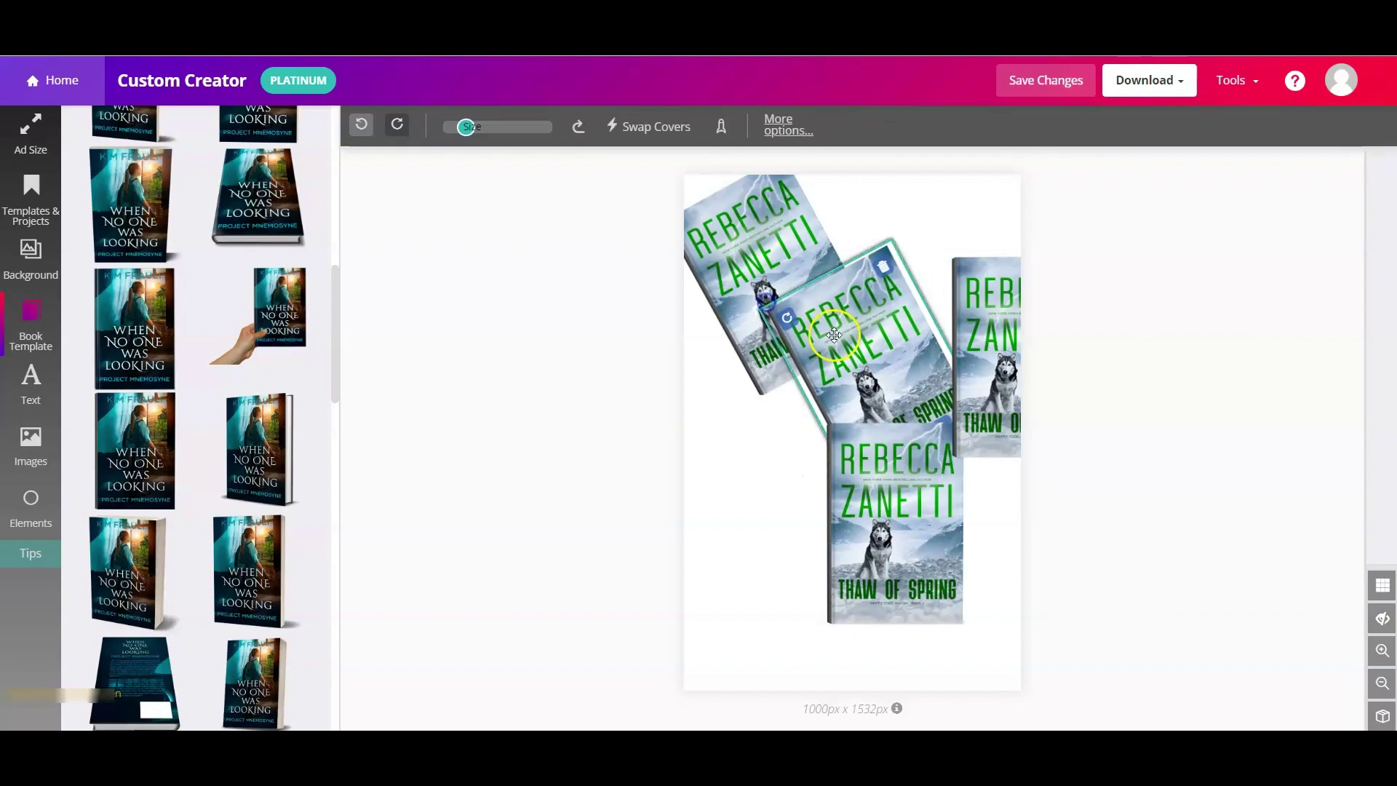
pyautogui.moveTo(881, 360); pyautogui.dragTo(803, 318)
pyautogui.click(841, 438)
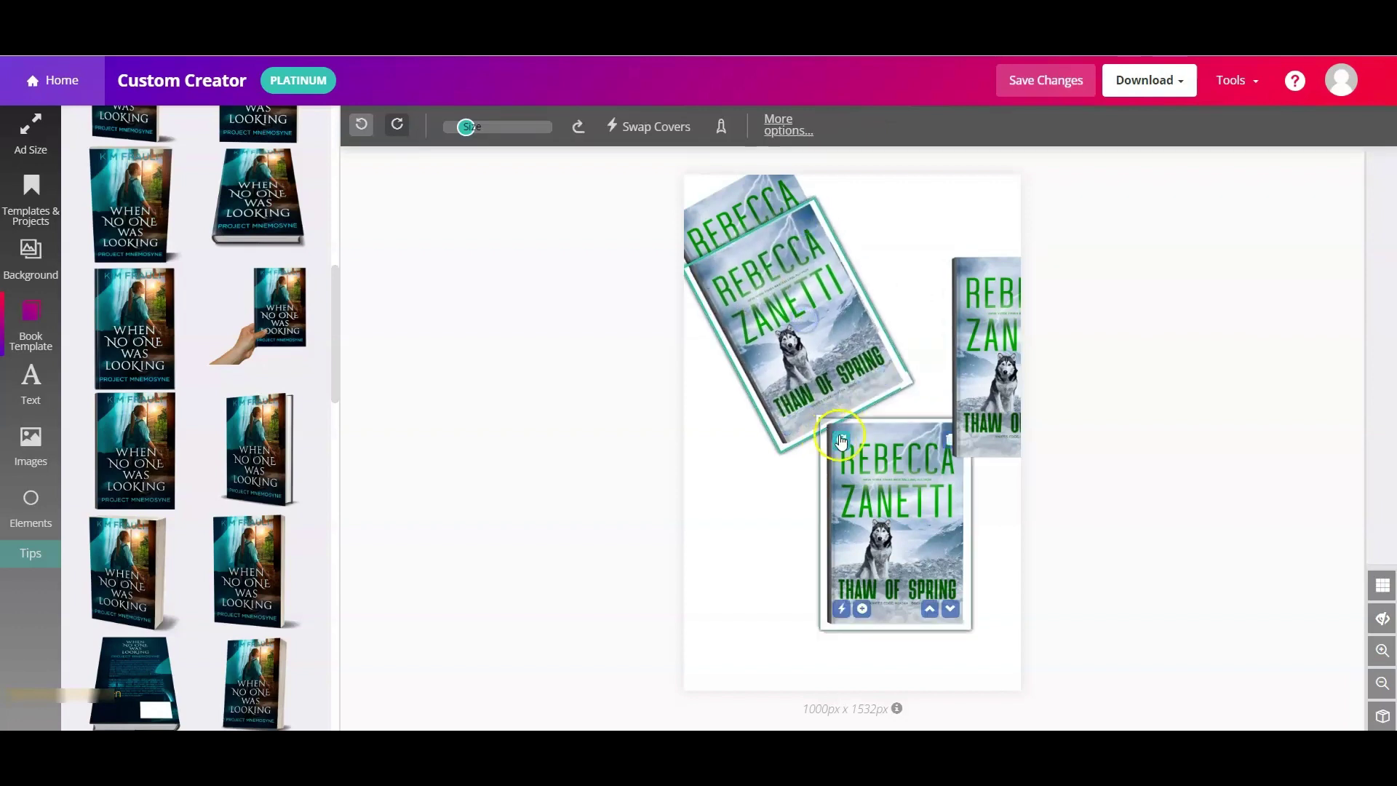
pyautogui.moveTo(840, 446); pyautogui.dragTo(816, 499)
# Line up the two tilted copies diagonally below the first book, and tilt the right-edge copy into place beside it.
pyautogui.moveTo(937, 578); pyautogui.dragTo(969, 617)
pyautogui.moveTo(844, 333); pyautogui.dragTo(924, 464)
pyautogui.click(925, 460)
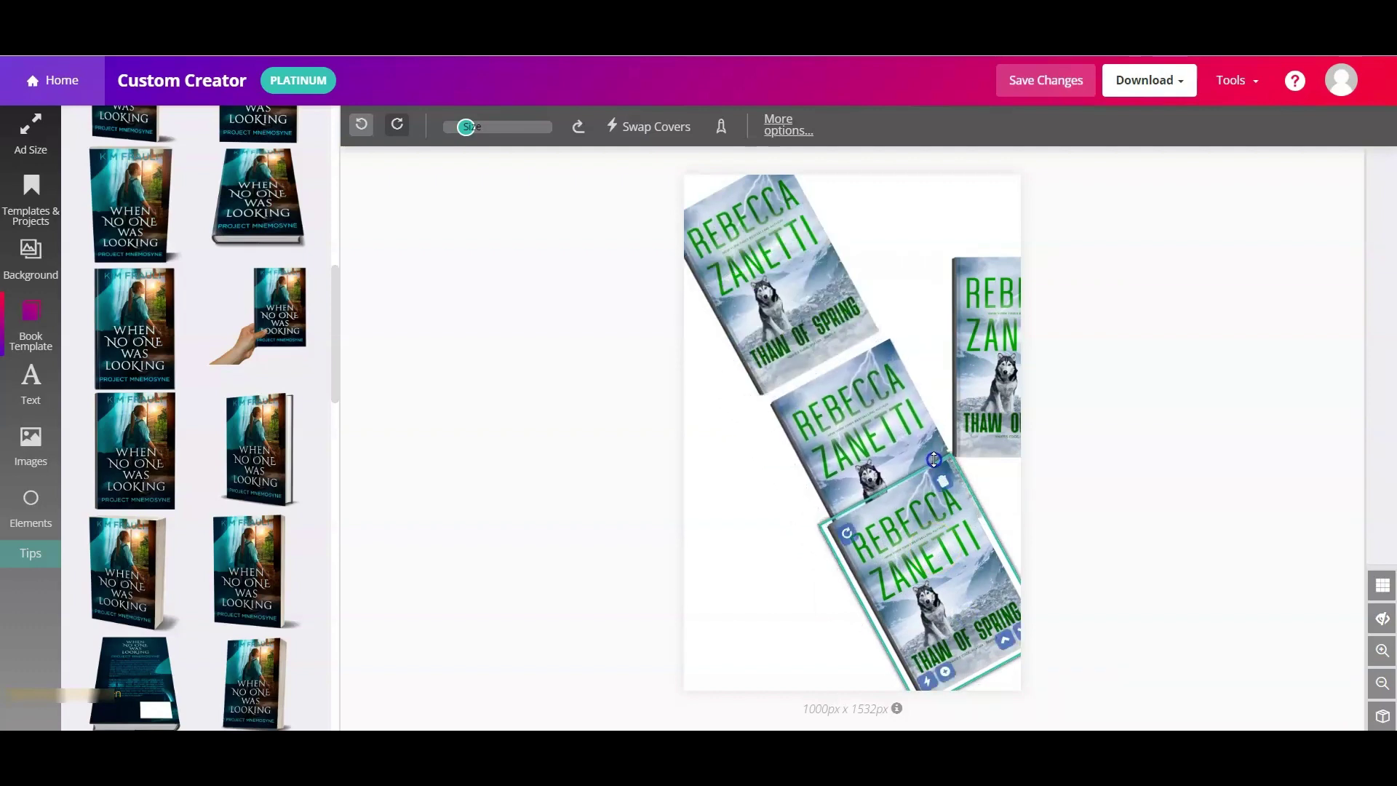
pyautogui.moveTo(969, 575); pyautogui.dragTo(1006, 640)
pyautogui.moveTo(965, 269); pyautogui.dragTo(922, 300)
pyautogui.moveTo(1012, 354); pyautogui.dragTo(946, 296)
# Duplicate the upper-right book twice and place the copies, tilted to match, in a diagonal row along the canvas's left edge.
pyautogui.click(961, 387)
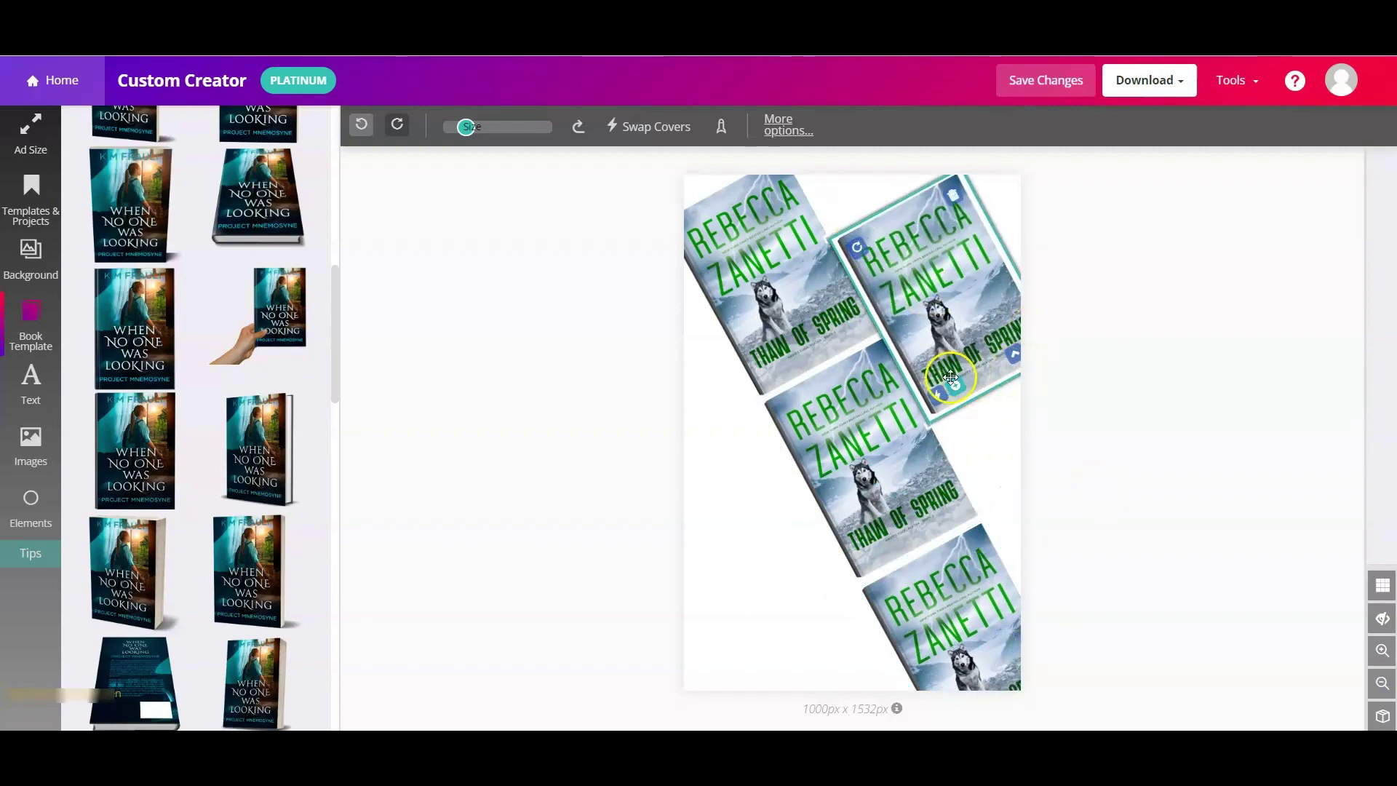
pyautogui.click(914, 371)
pyautogui.moveTo(858, 396); pyautogui.dragTo(711, 426)
pyautogui.click(925, 309)
pyautogui.moveTo(889, 196); pyautogui.dragTo(864, 237)
pyautogui.moveTo(957, 243); pyautogui.dragTo(786, 543)
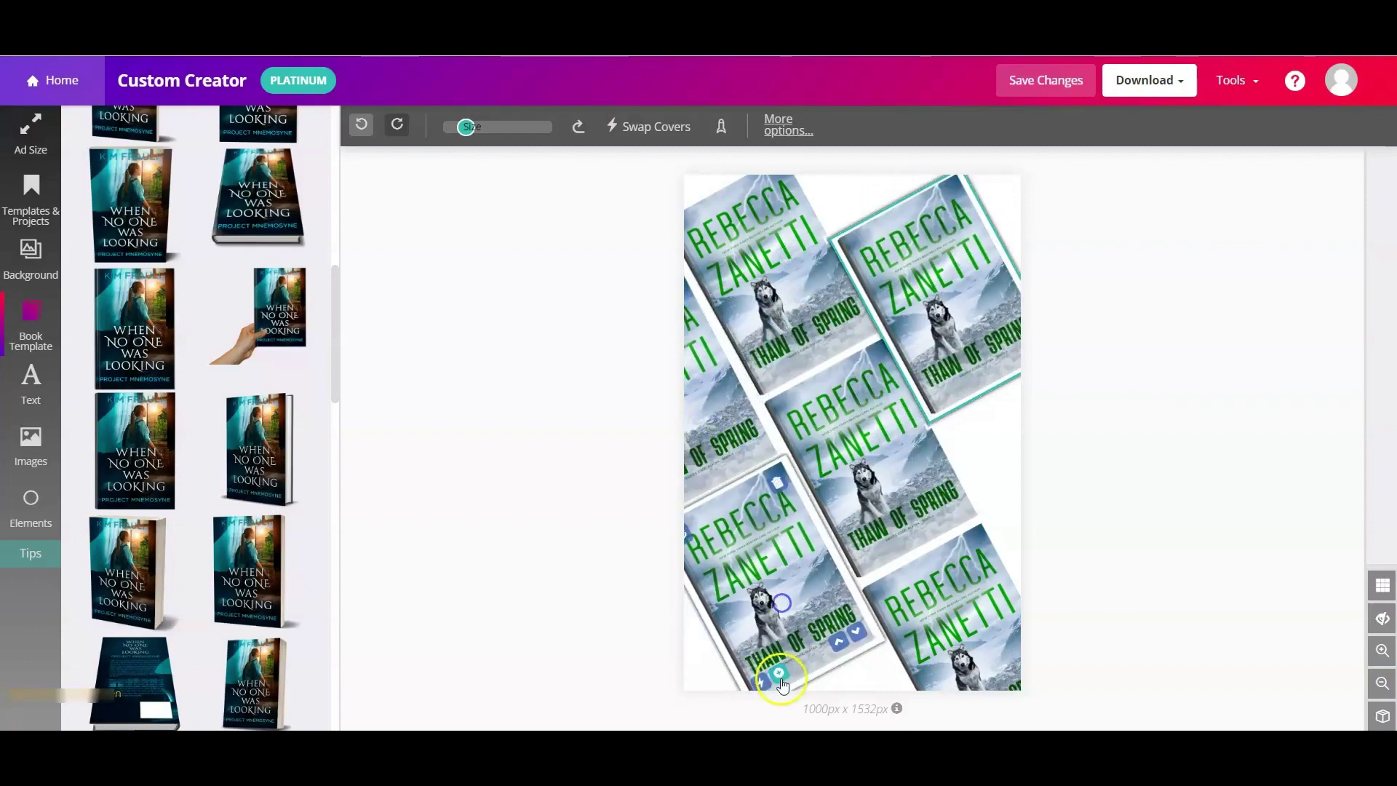
# Duplicate the book twice more, fitting one tilted copy at the canvas's right edge and tilting the other over the first book.
pyautogui.click(783, 671)
pyautogui.moveTo(756, 312); pyautogui.dragTo(1015, 462)
pyautogui.moveTo(975, 346); pyautogui.dragTo(950, 387)
pyautogui.moveTo(1018, 446); pyautogui.dragTo(1019, 473)
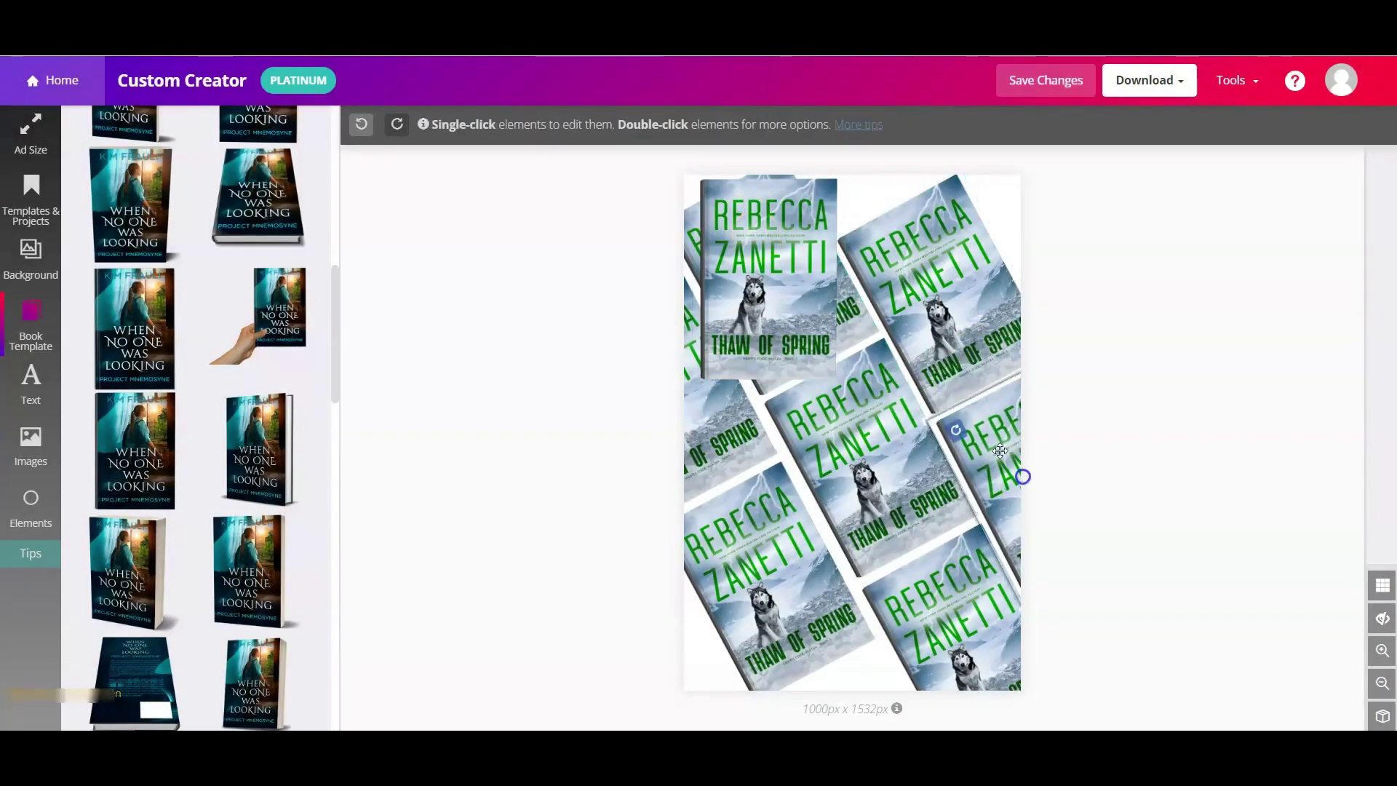
pyautogui.moveTo(717, 196); pyautogui.dragTo(692, 238)
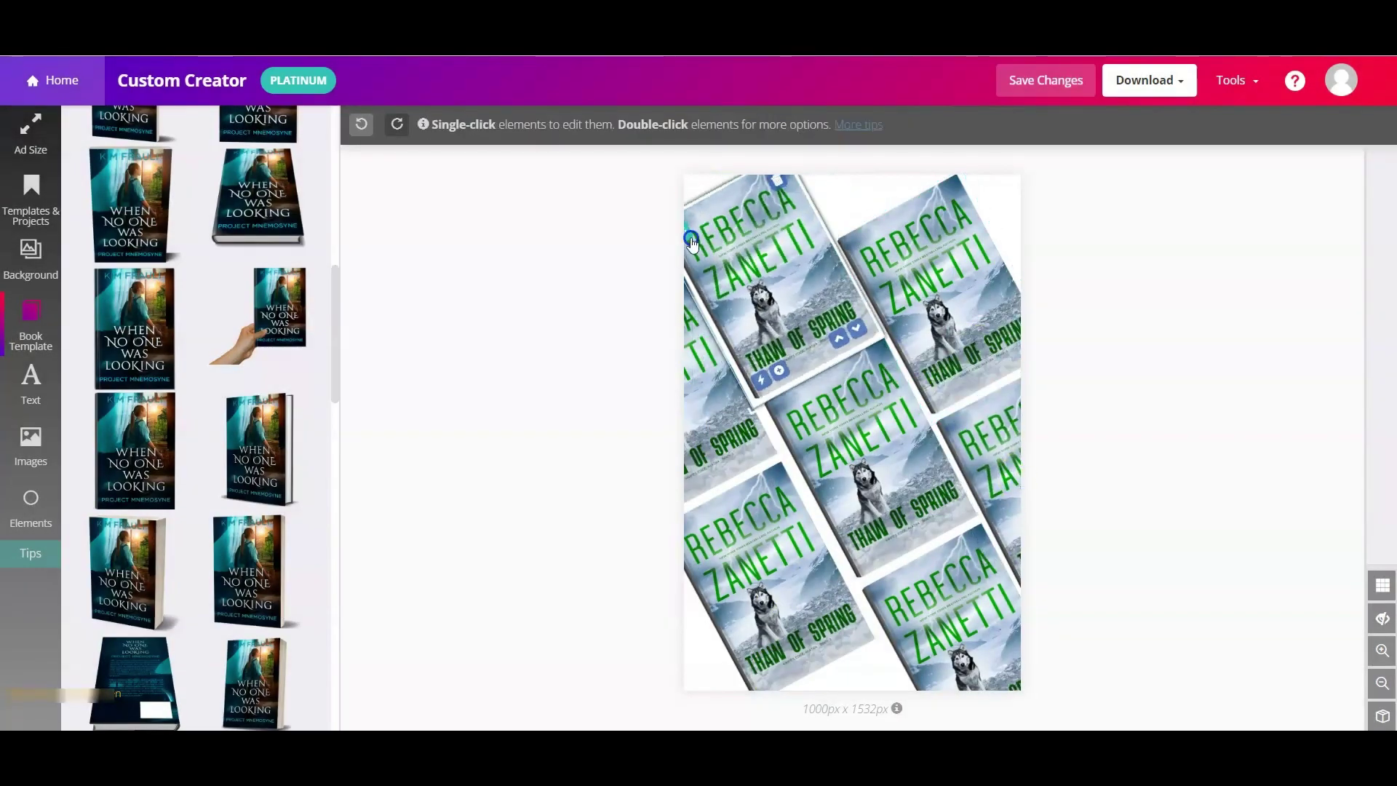
# Show the elements outside the preview area and move the extra tilted copy off the canvas, right of the pattern.
pyautogui.click(1380, 620)
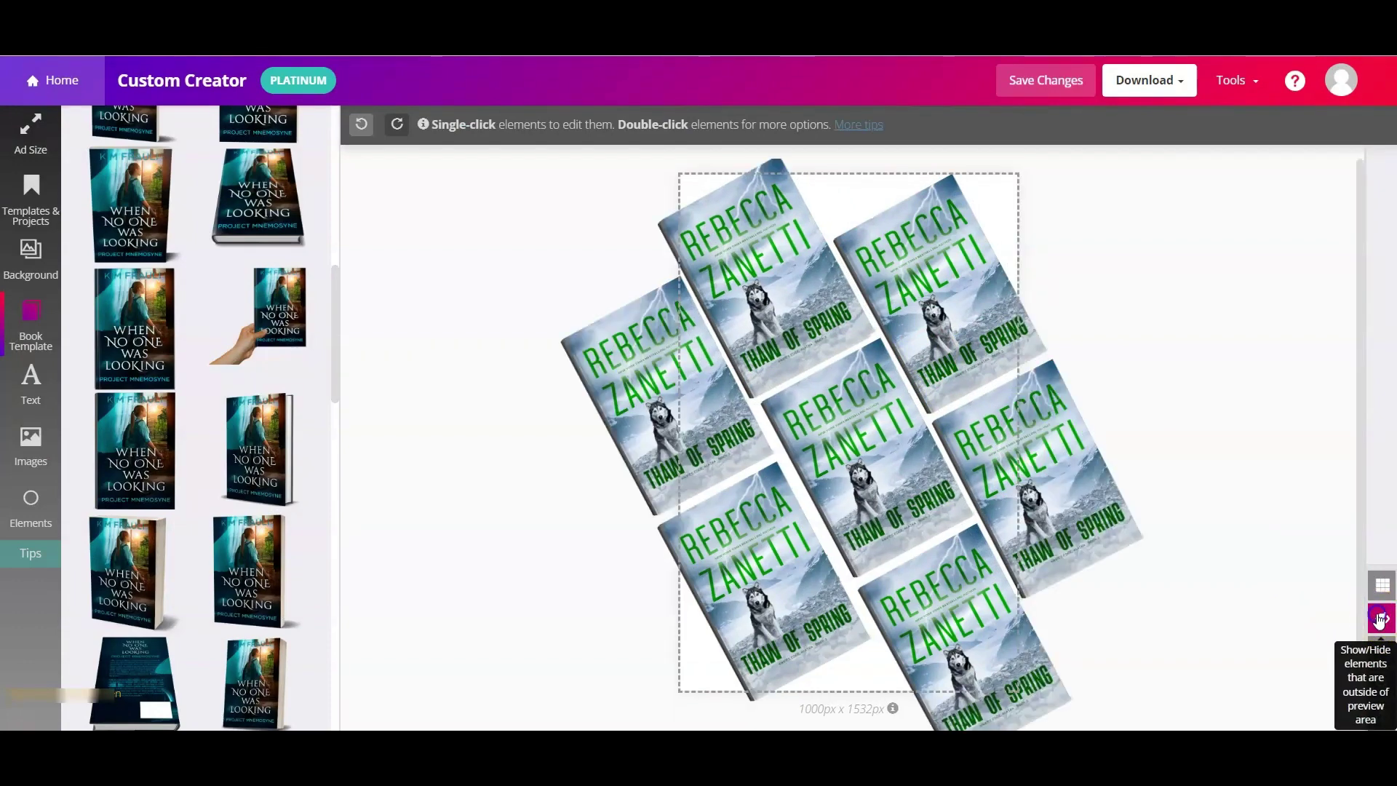
pyautogui.moveTo(827, 316); pyautogui.dragTo(1271, 469)
pyautogui.click(1347, 589)
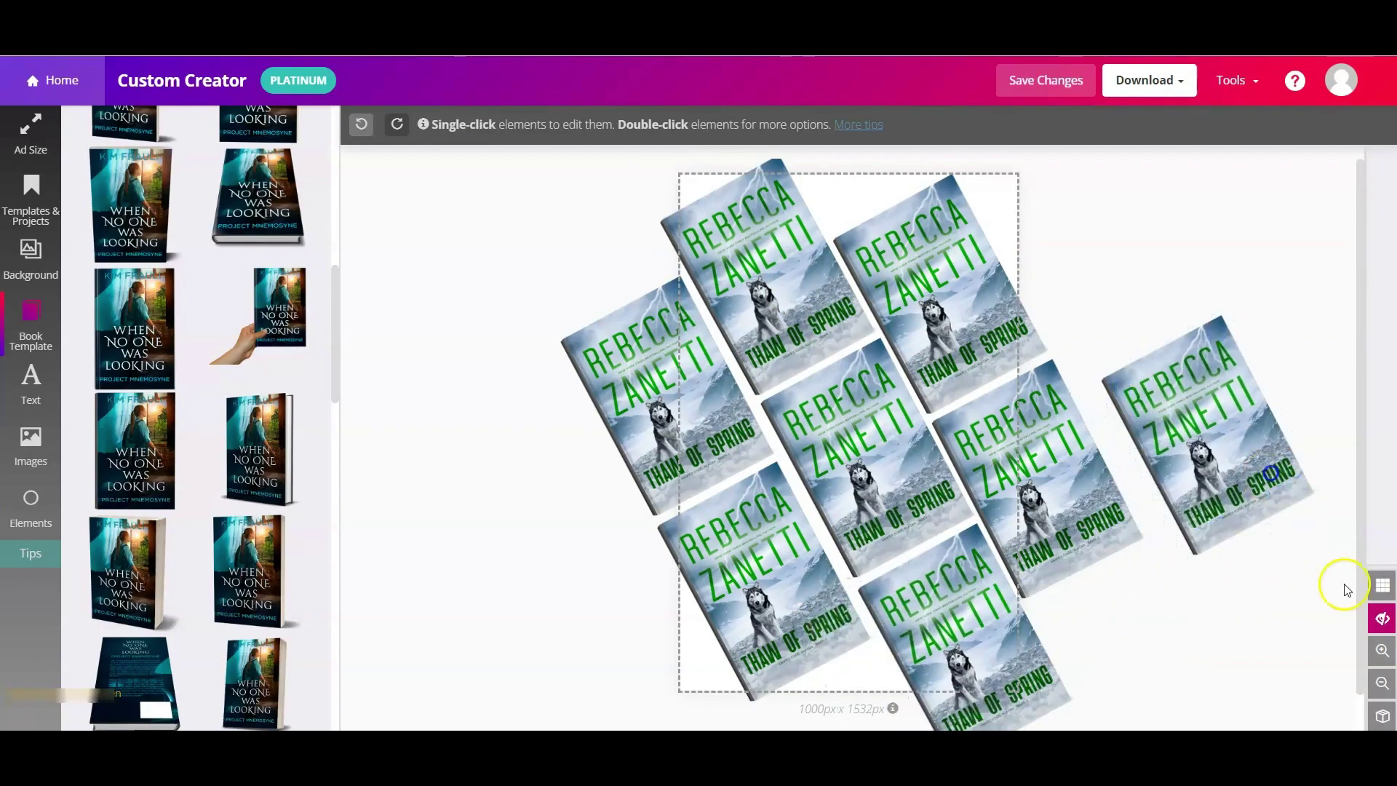
pyautogui.click(1380, 684)
pyautogui.click(1135, 367)
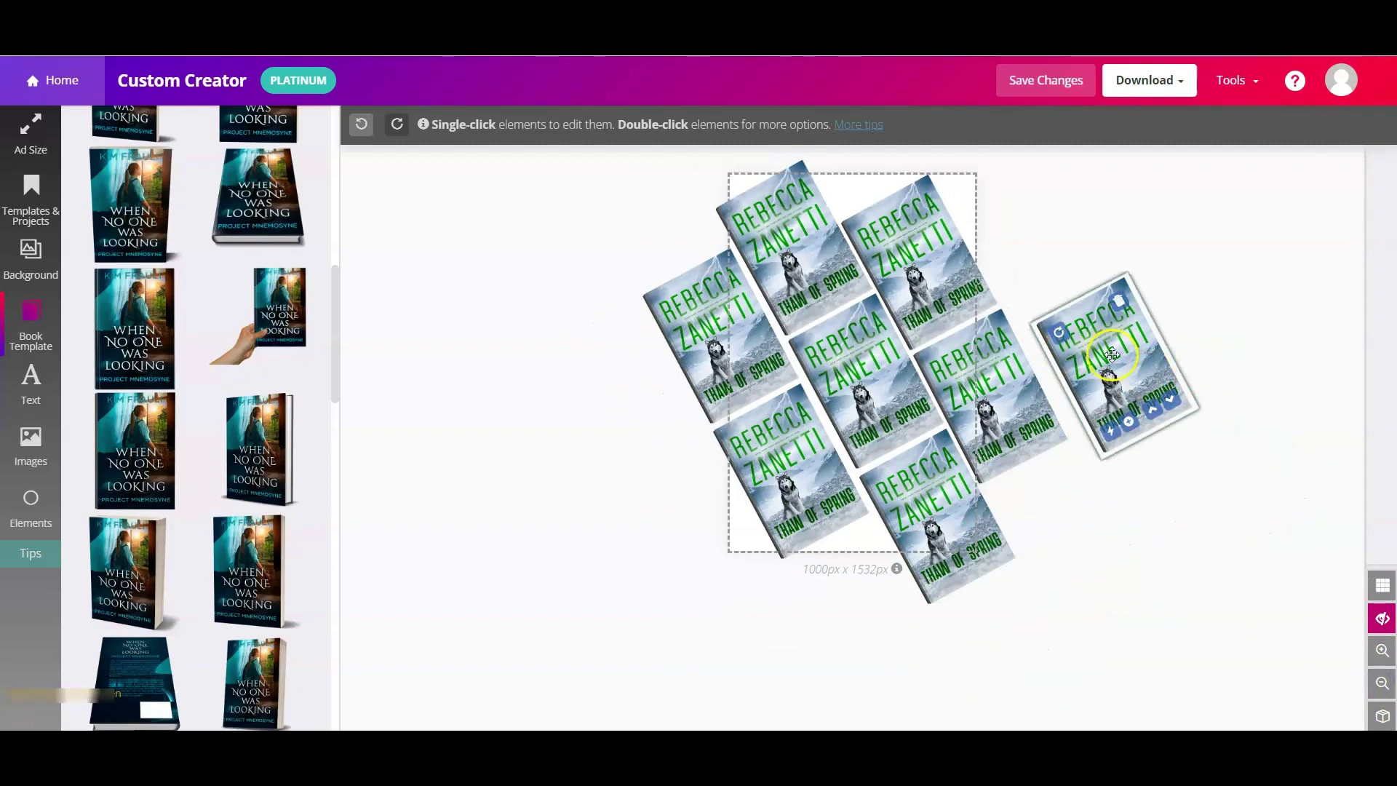
# Extend the diagonal pattern with more tilted copies of the book, fitting them past the canvas's lower and upper edges.
pyautogui.moveTo(1131, 364); pyautogui.dragTo(753, 528)
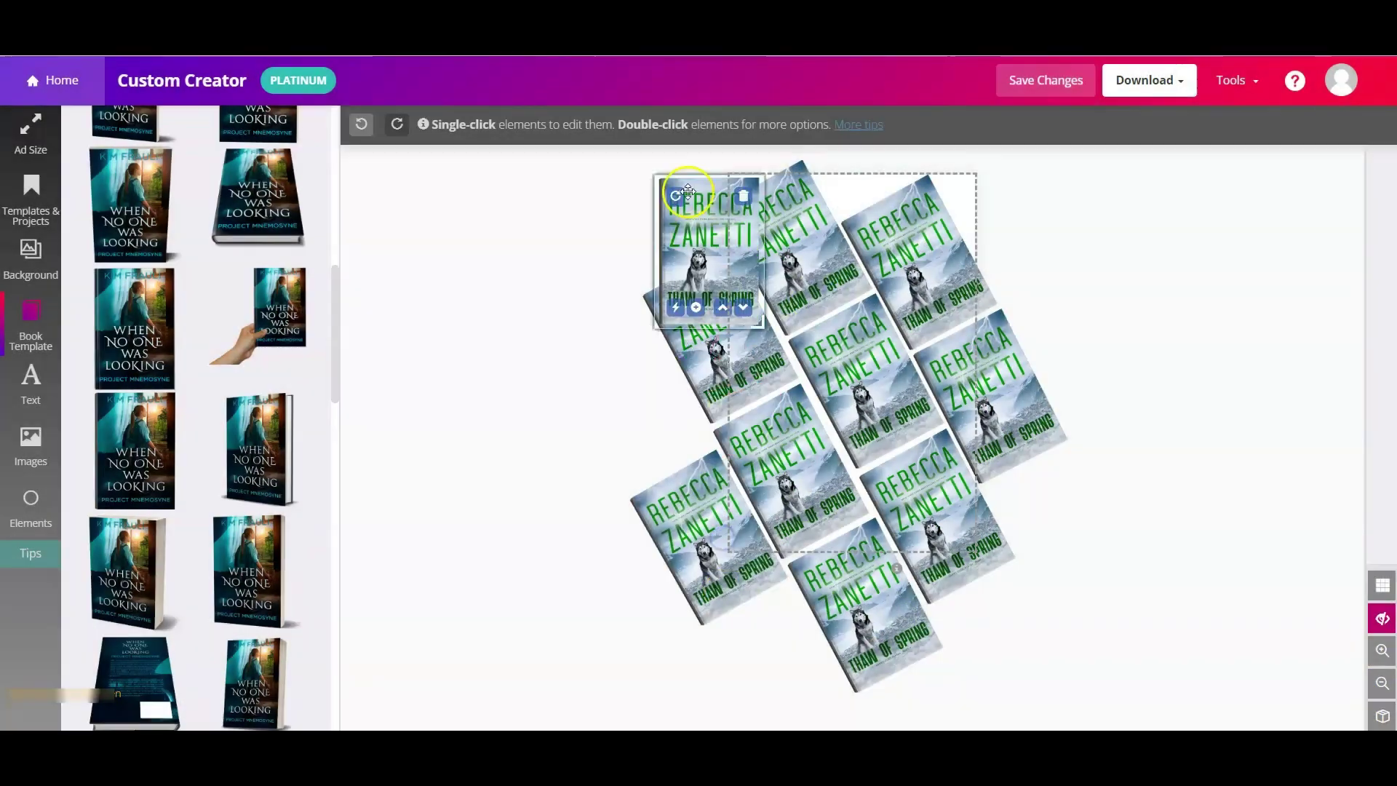
pyautogui.moveTo(698, 275); pyautogui.dragTo(1029, 461)
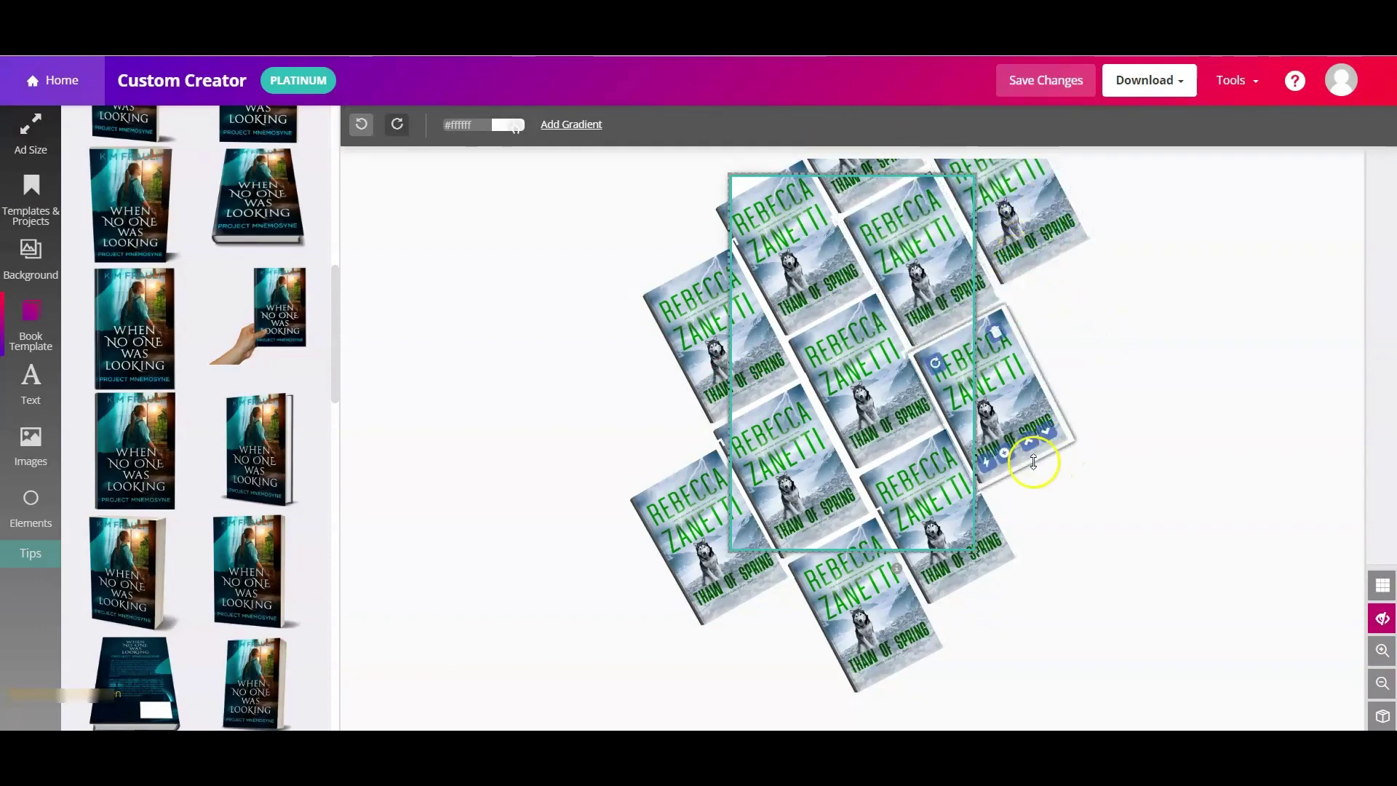
pyautogui.click(1005, 456)
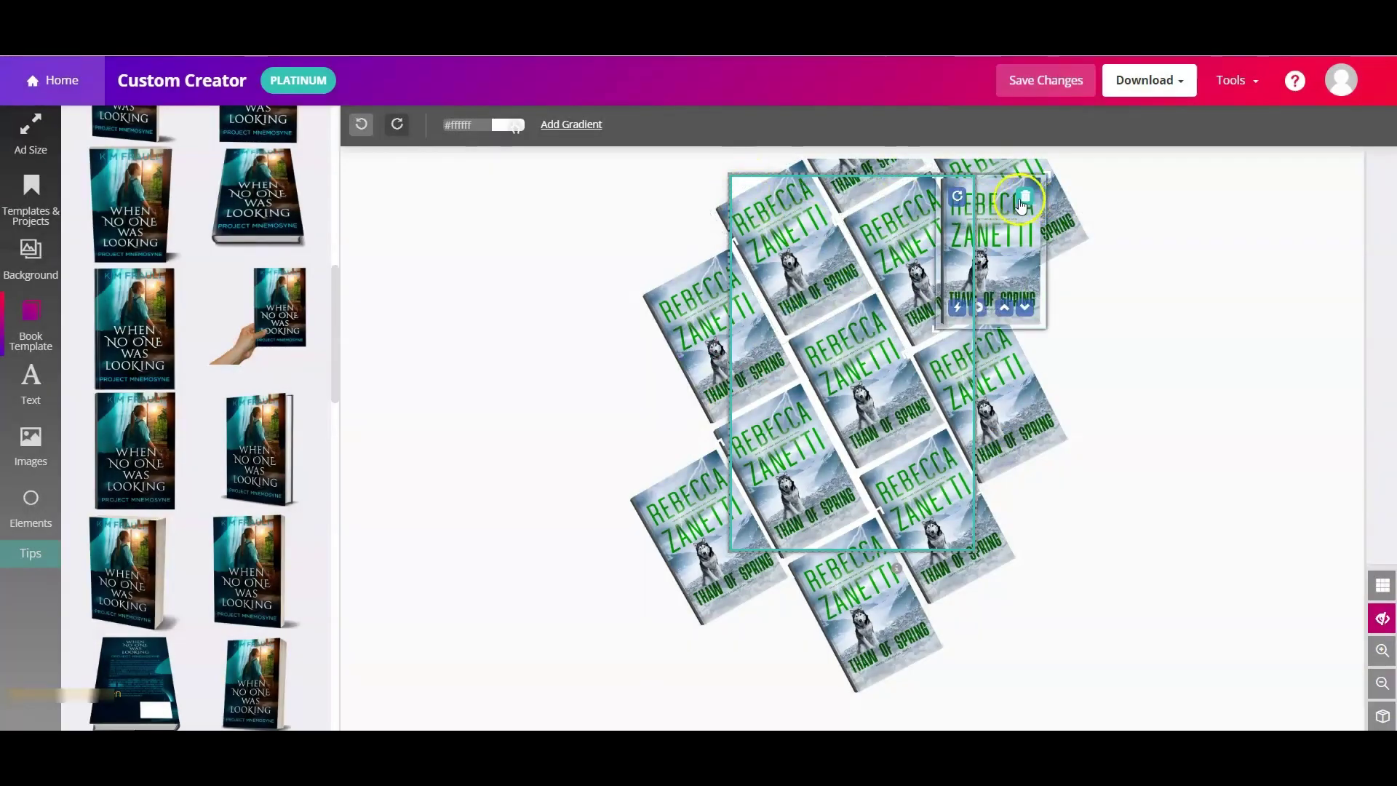
pyautogui.moveTo(964, 200); pyautogui.dragTo(982, 222)
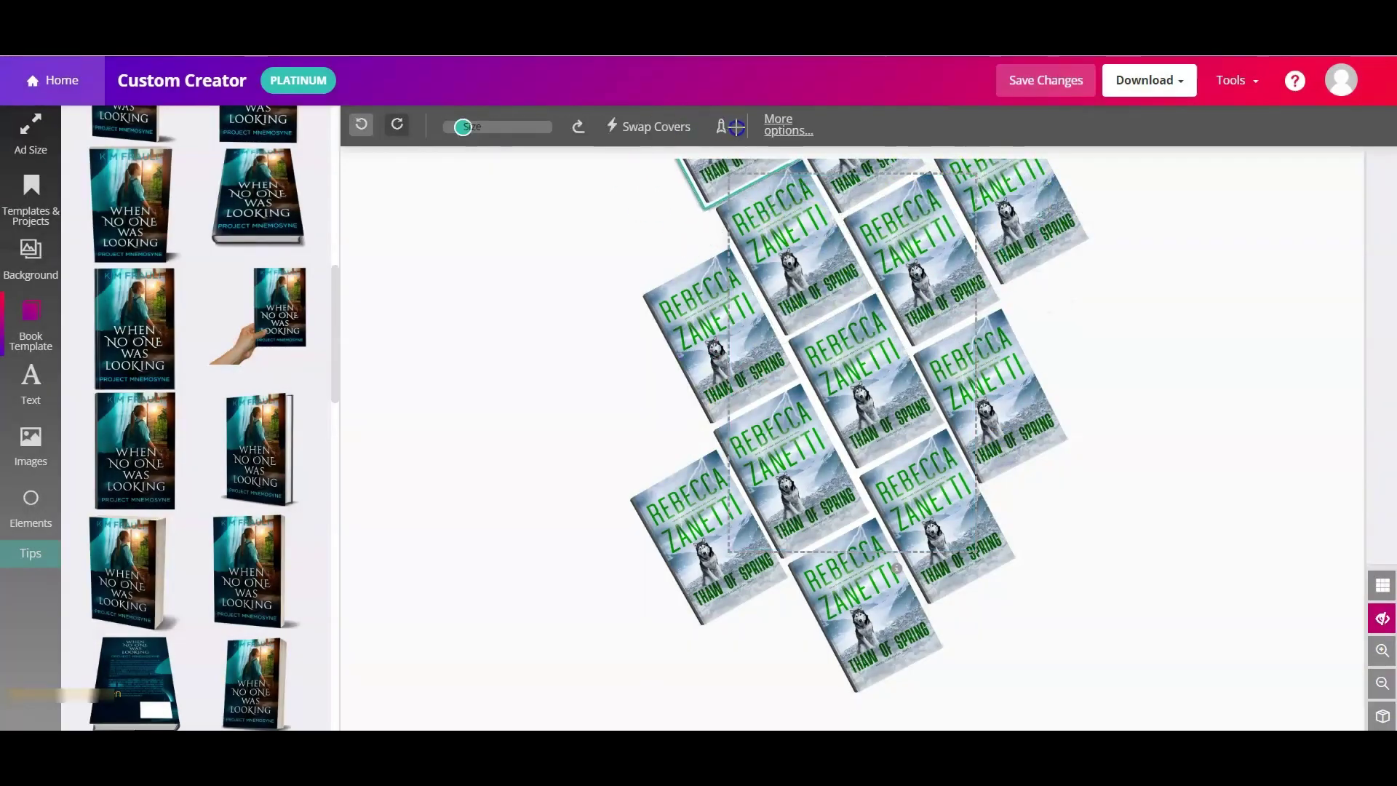
pyautogui.moveTo(735, 126); pyautogui.dragTo(727, 175)
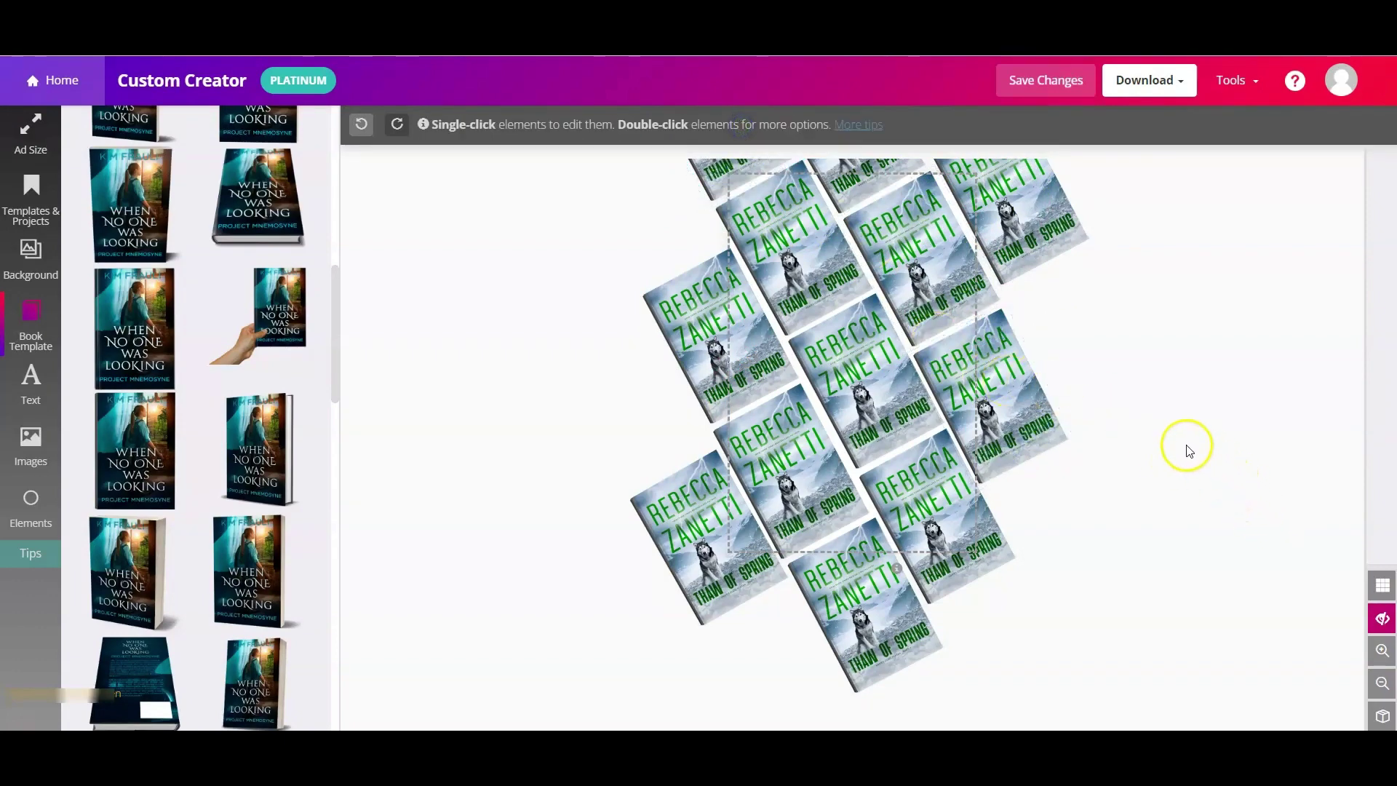
# Hide the elements outside the preview area and enlarge the canvas to check the finished pattern.
pyautogui.click(1380, 619)
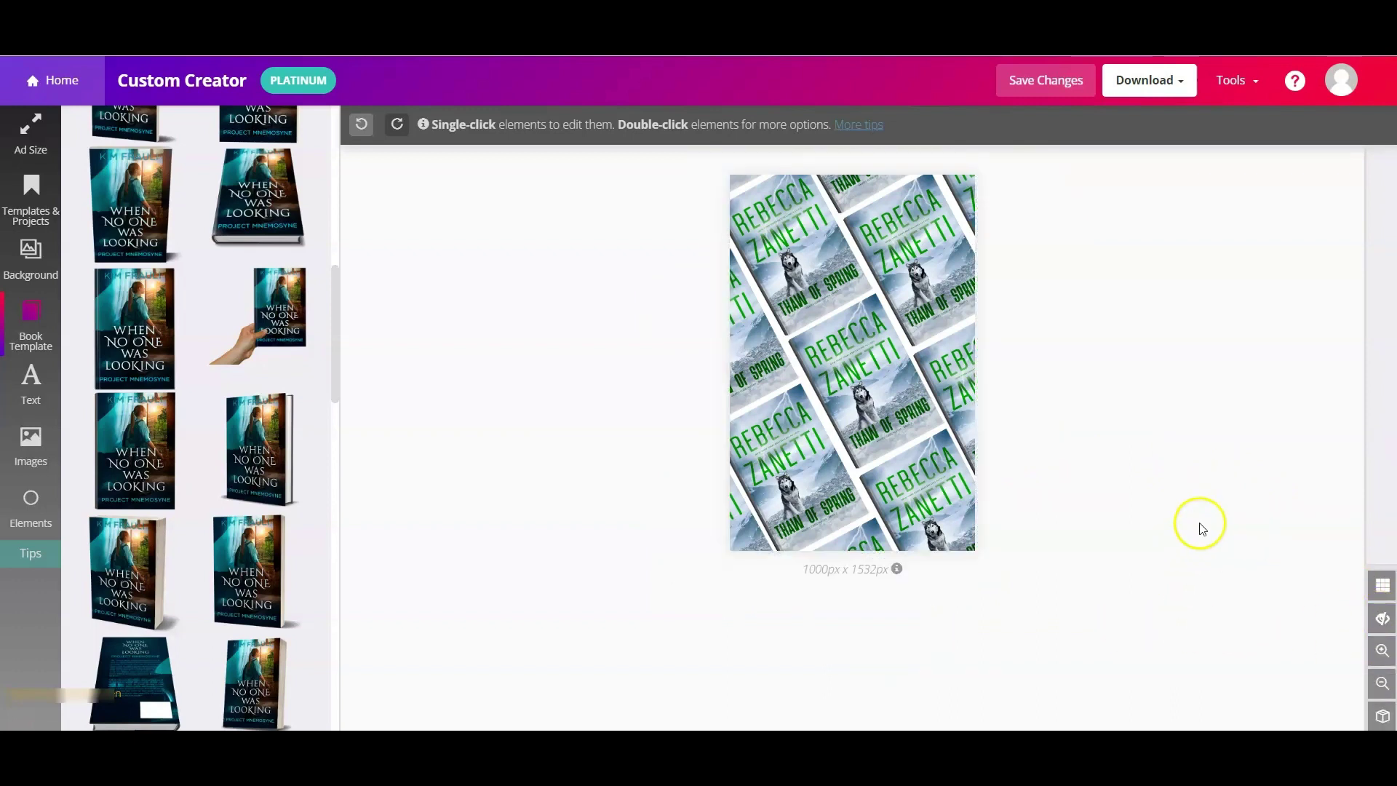
pyautogui.click(1380, 651)
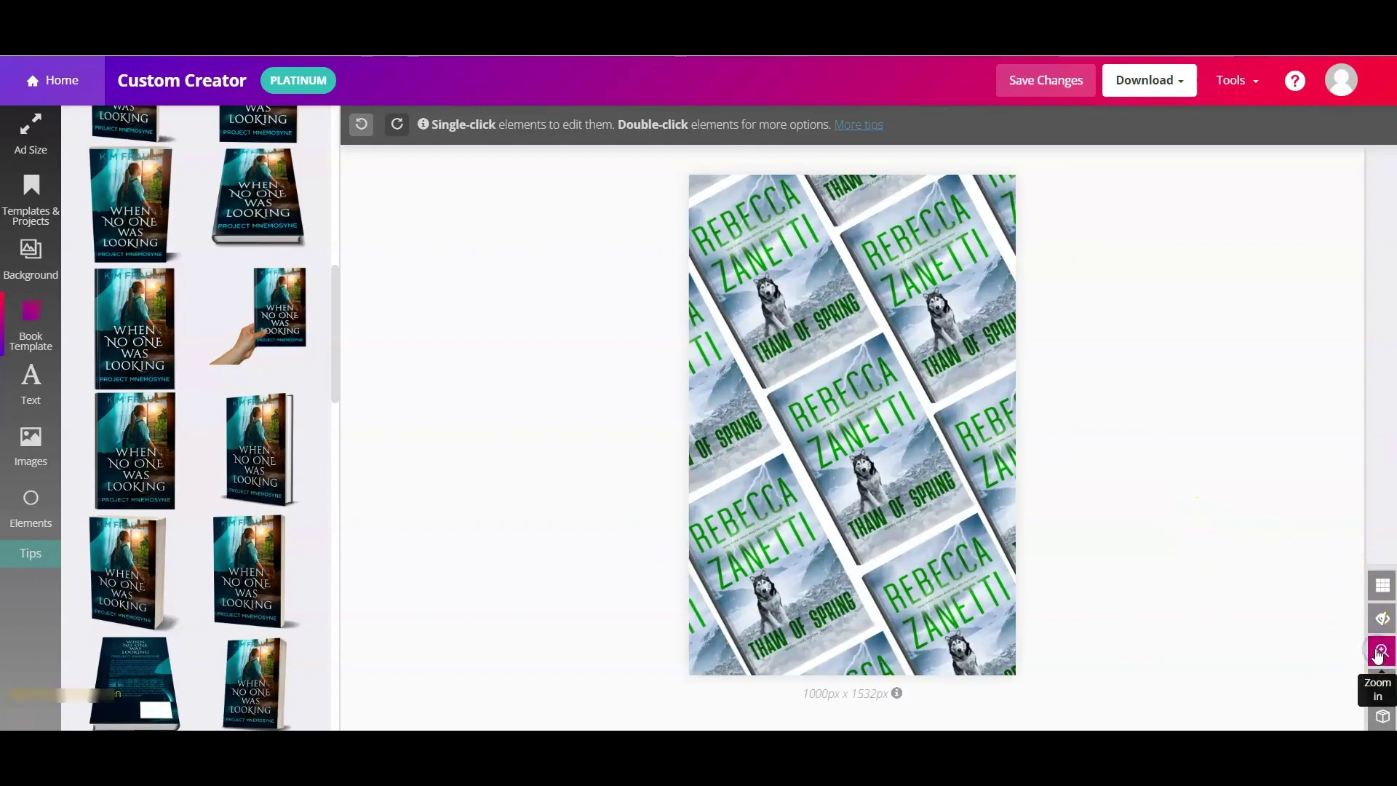
pyautogui.click(1380, 651)
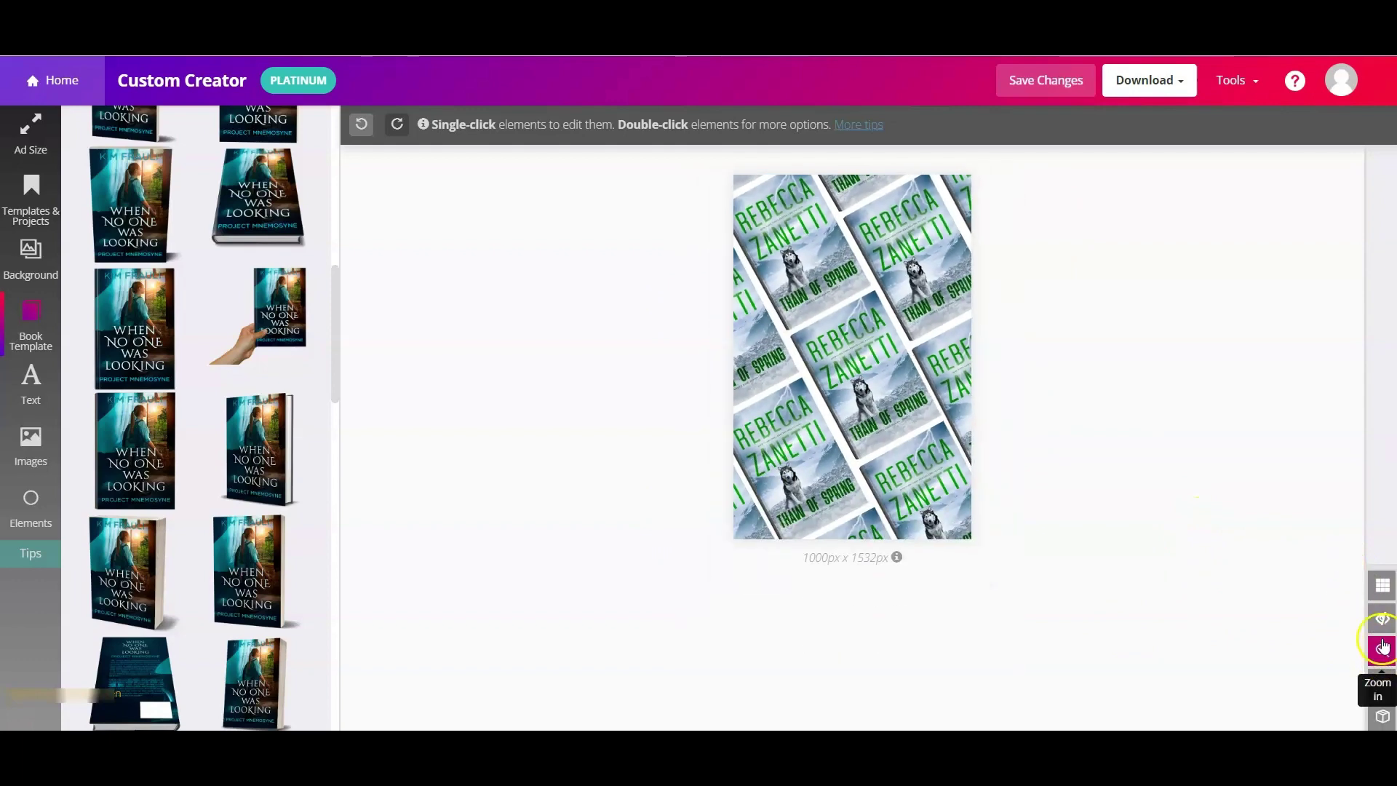
pyautogui.click(1381, 647)
pyautogui.click(1240, 439)
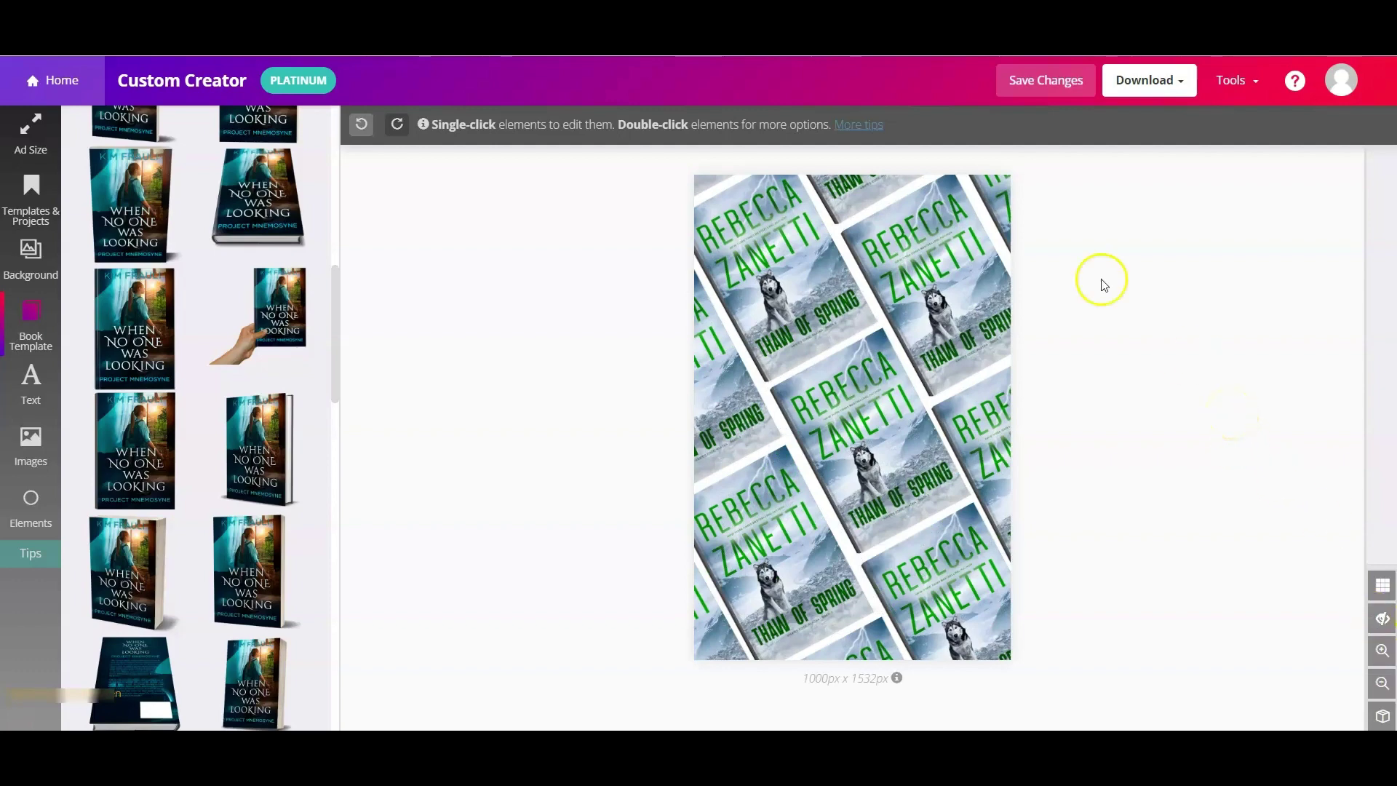
# Save the project under the name Diagonal and close the save dialog.
pyautogui.click(1028, 93)
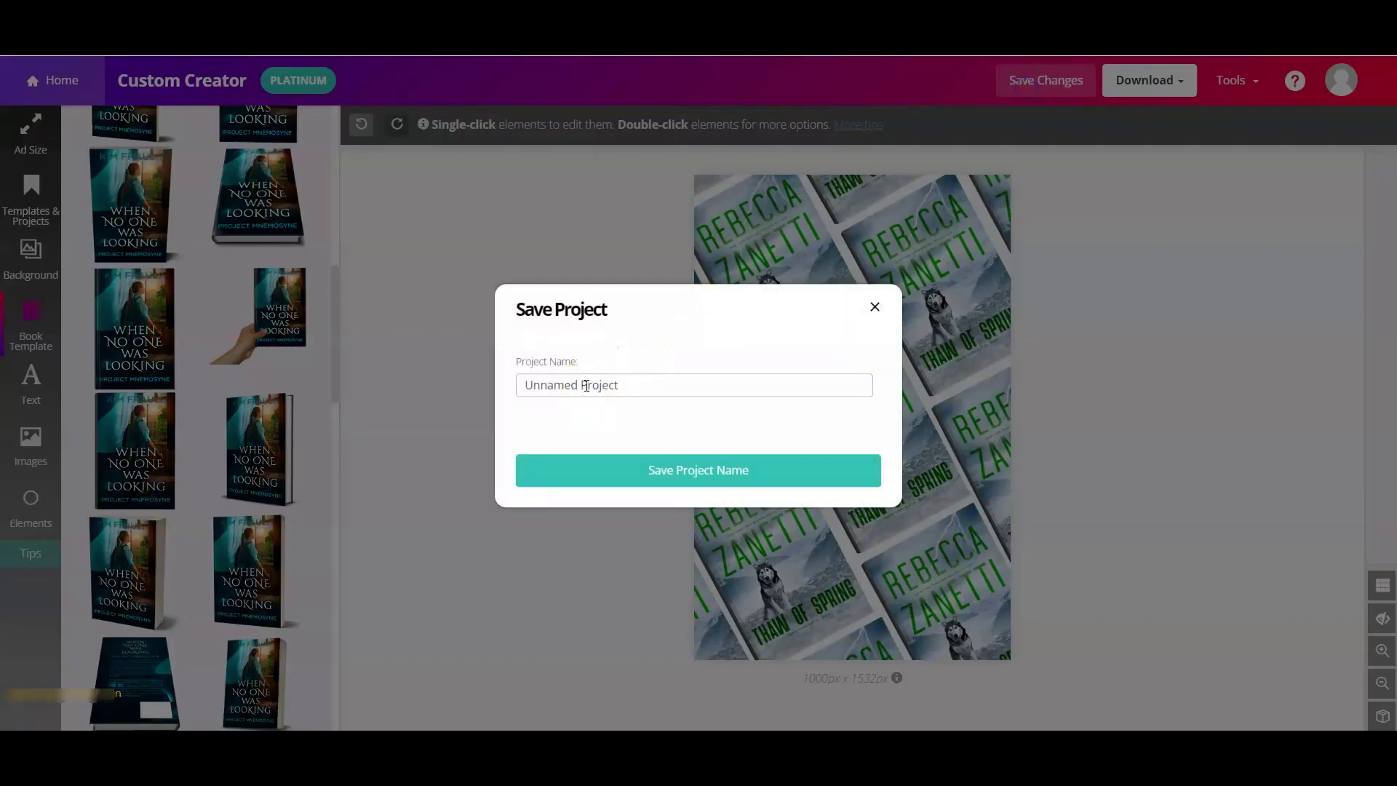
pyautogui.tripleClick(785, 384)
pyautogui.write('Diagonal')
pyautogui.click(711, 465)
pyautogui.click(873, 307)
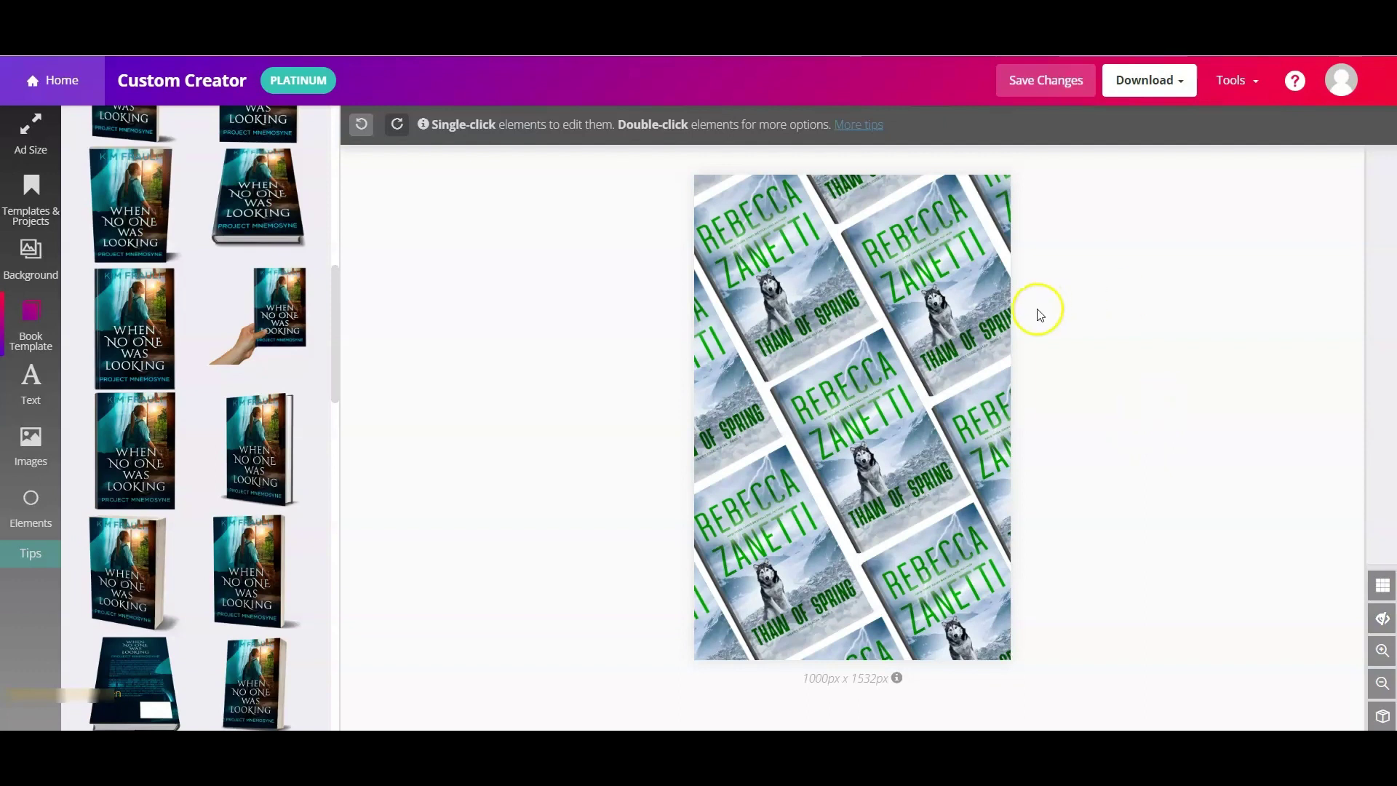
# Swap the upper-right book's cover for Dead of Winter and the lower-left book's cover for Burn of Summer.
pyautogui.click(961, 363)
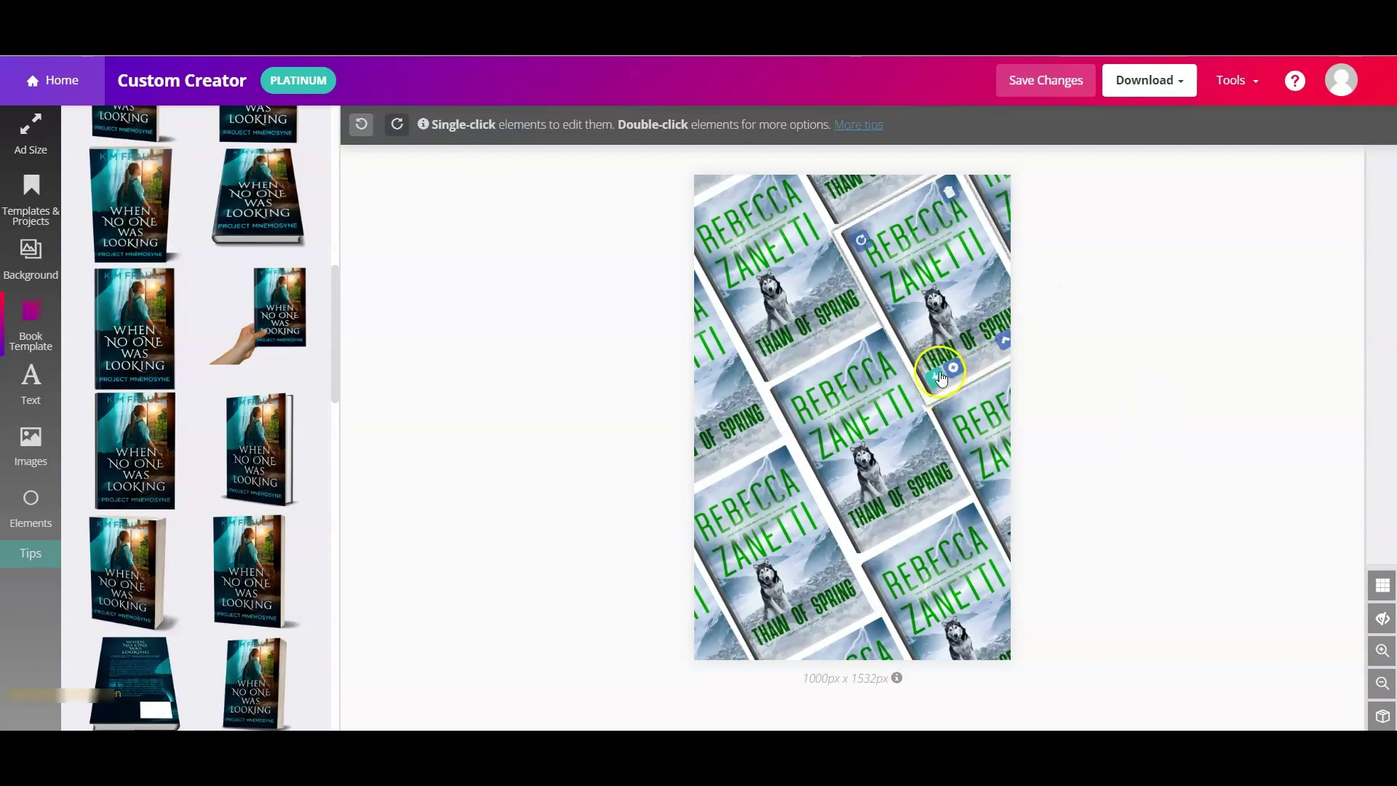
pyautogui.click(935, 379)
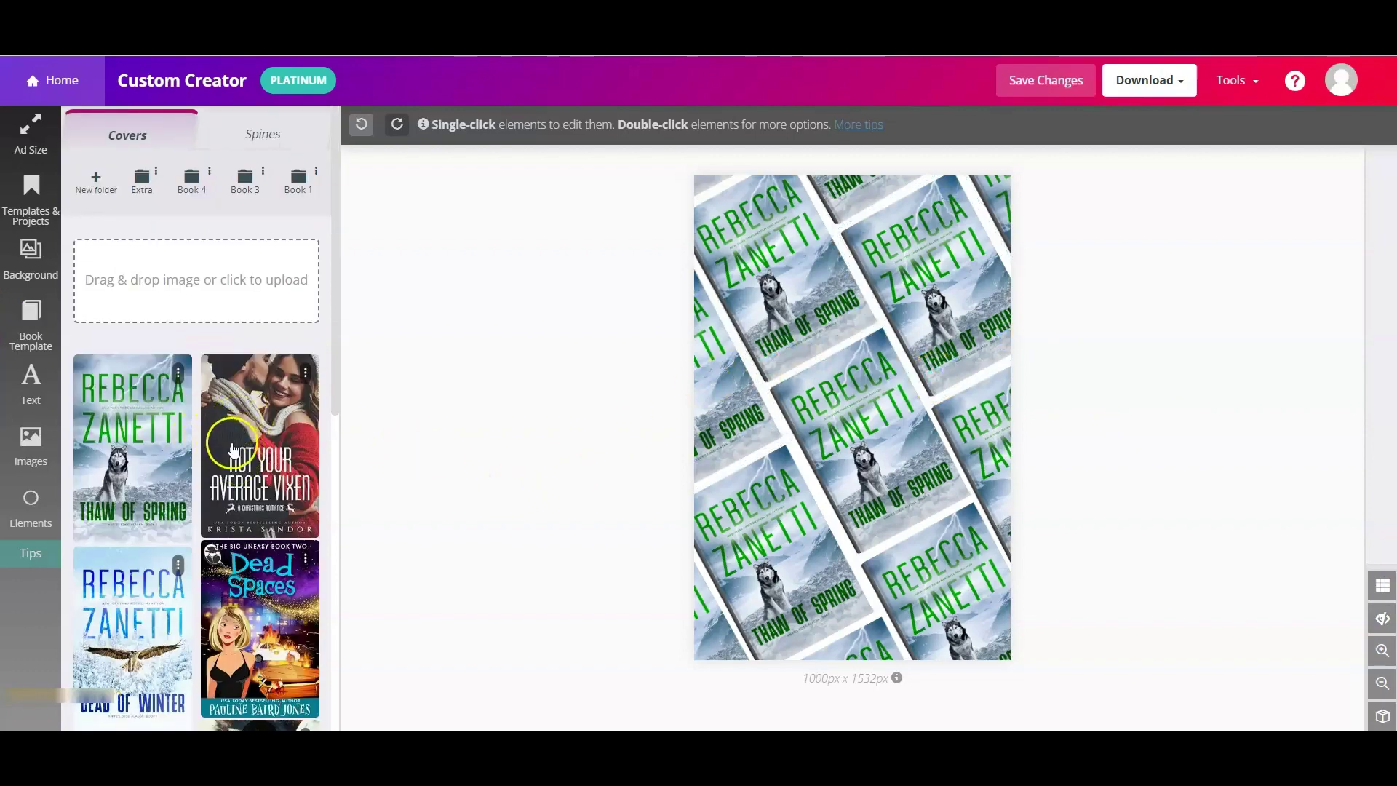
pyautogui.click(133, 633)
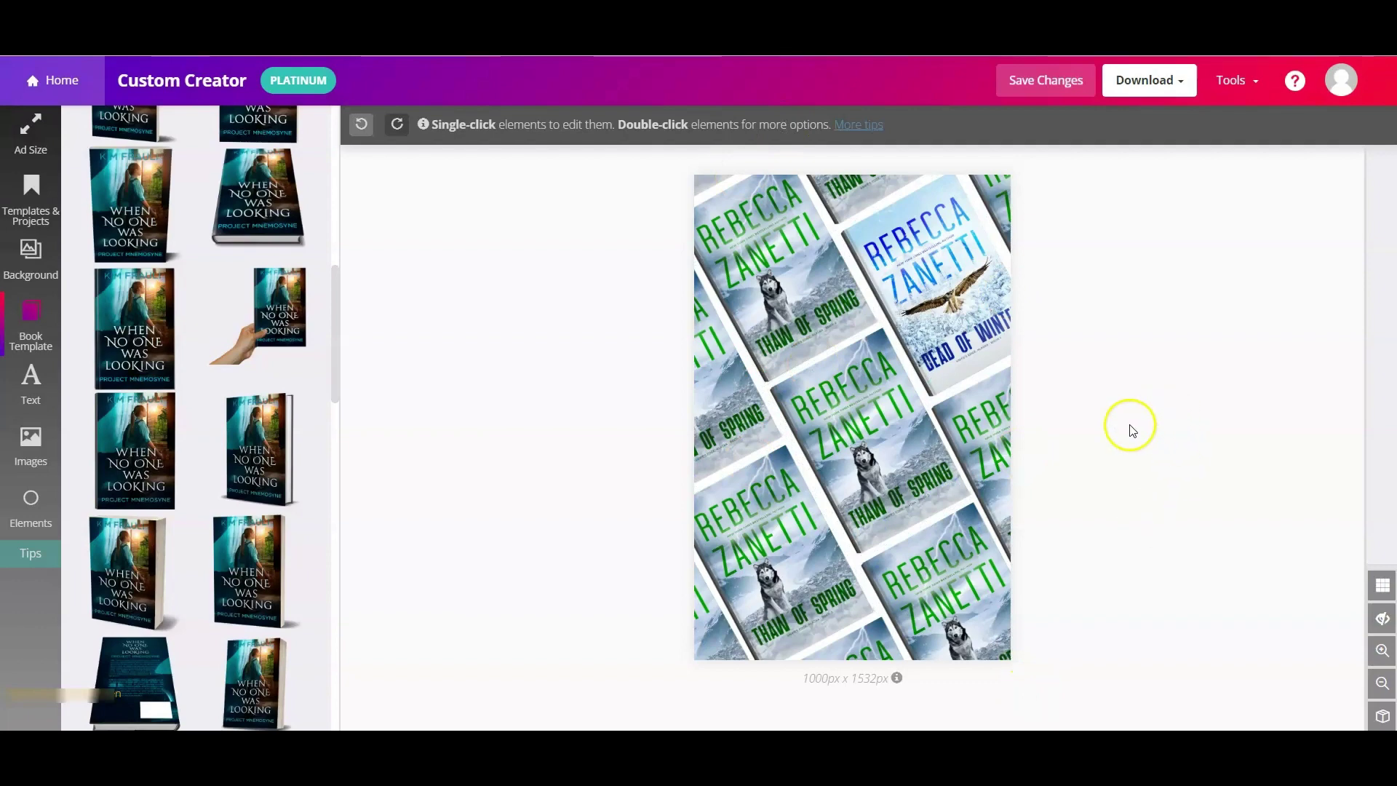
pyautogui.click(800, 549)
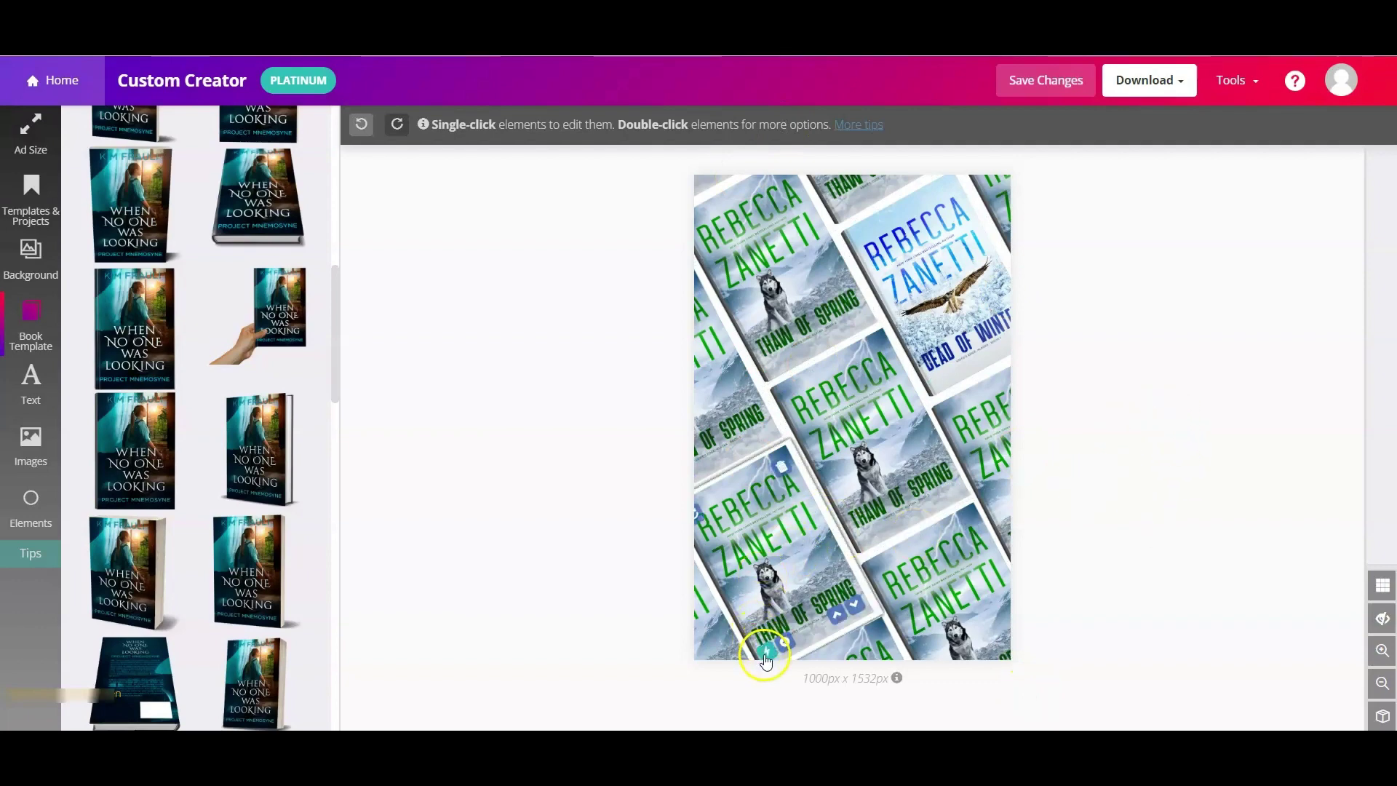
pyautogui.doubleClick(761, 643)
pyautogui.scroll(-4, 163, 603)
pyautogui.click(163, 607)
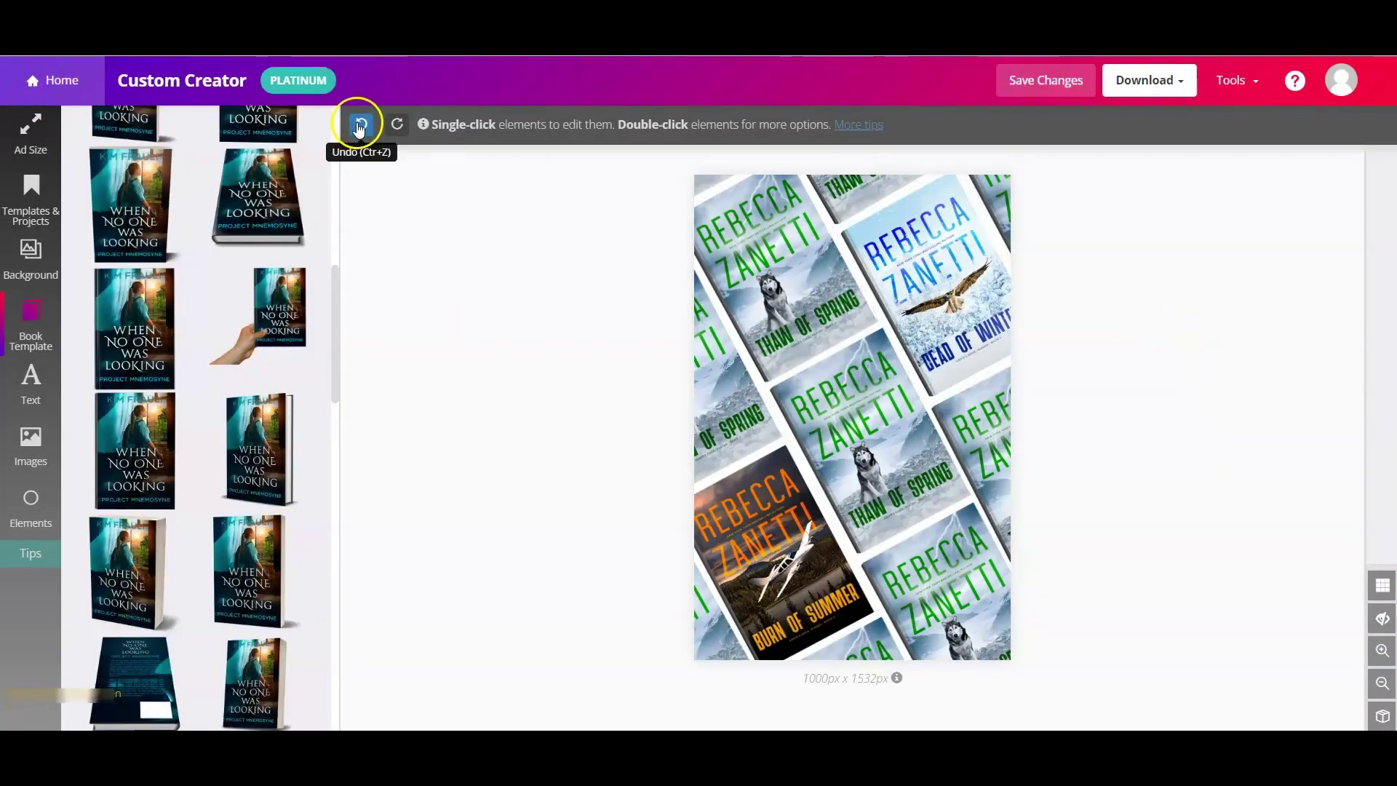
# Undo both cover swaps.
pyautogui.click(359, 127)
pyautogui.click(360, 126)
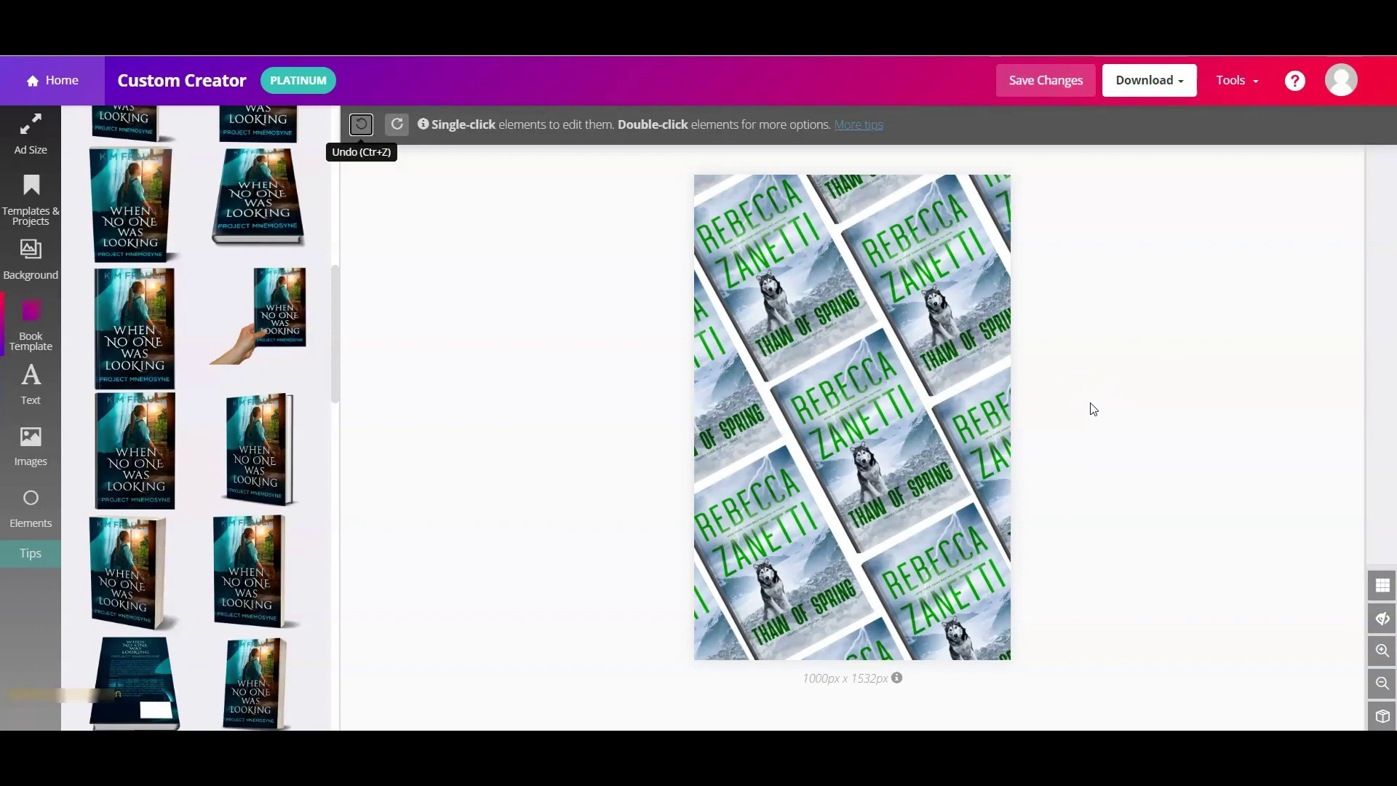
# Add the FadeIn entrance animation from the full animation collection to the upper-left book.
pyautogui.click(788, 272)
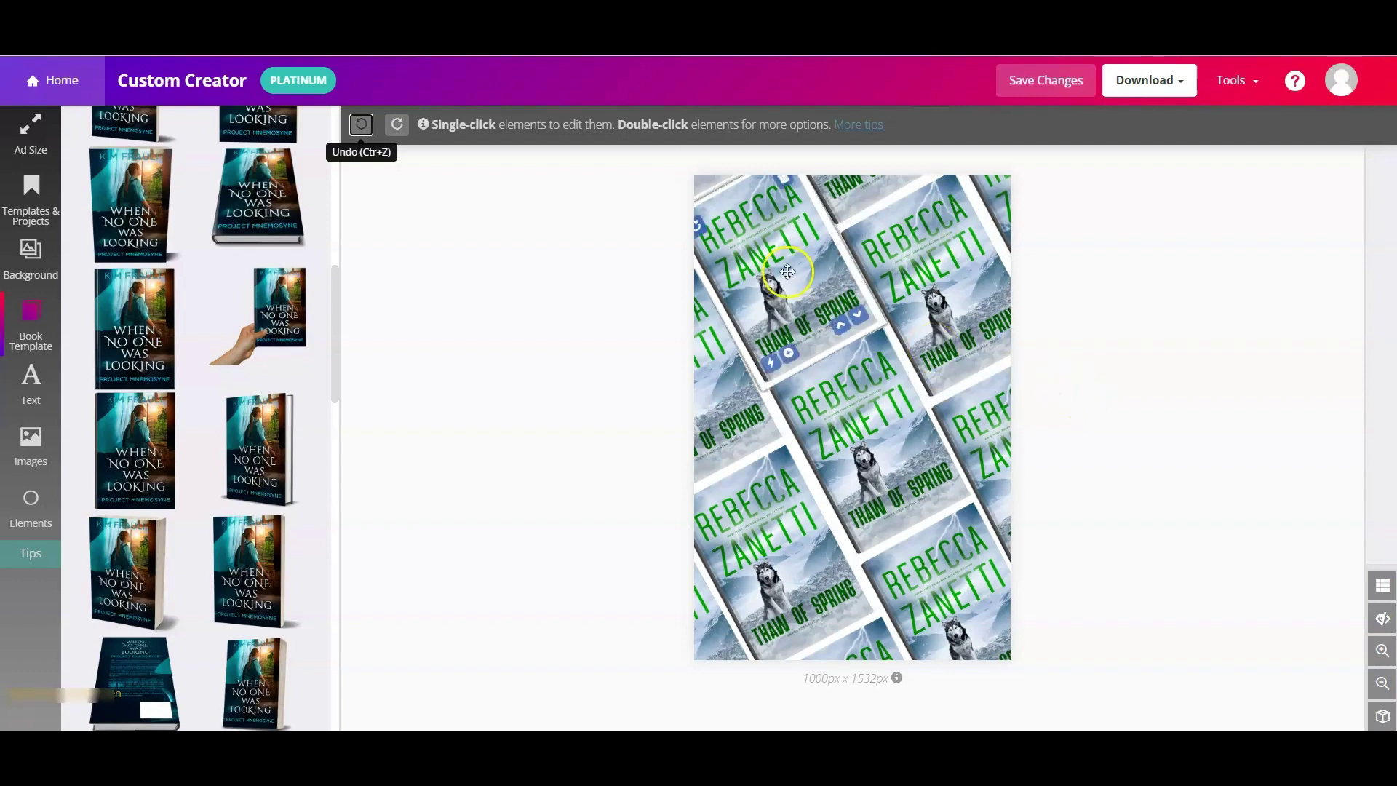
pyautogui.doubleClick(764, 263)
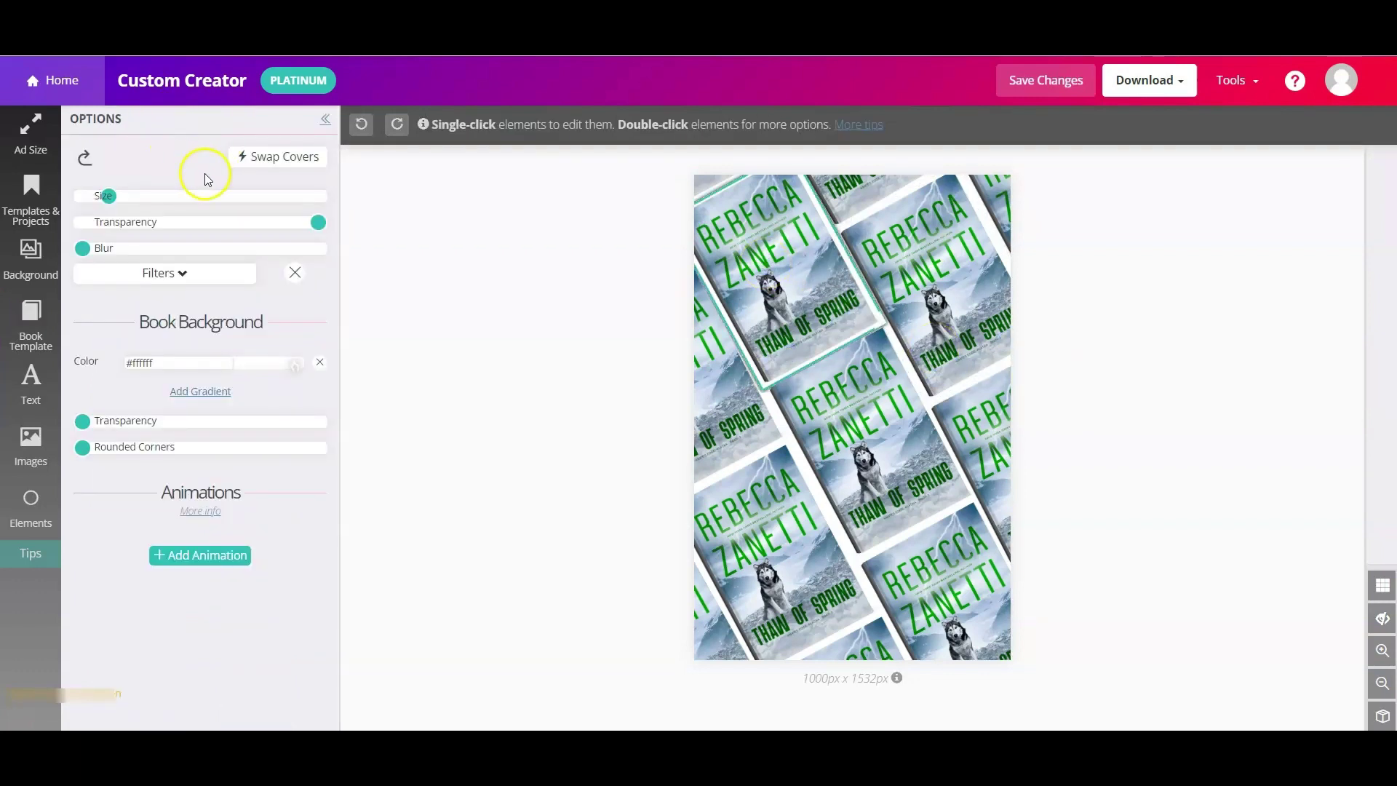
pyautogui.click(186, 554)
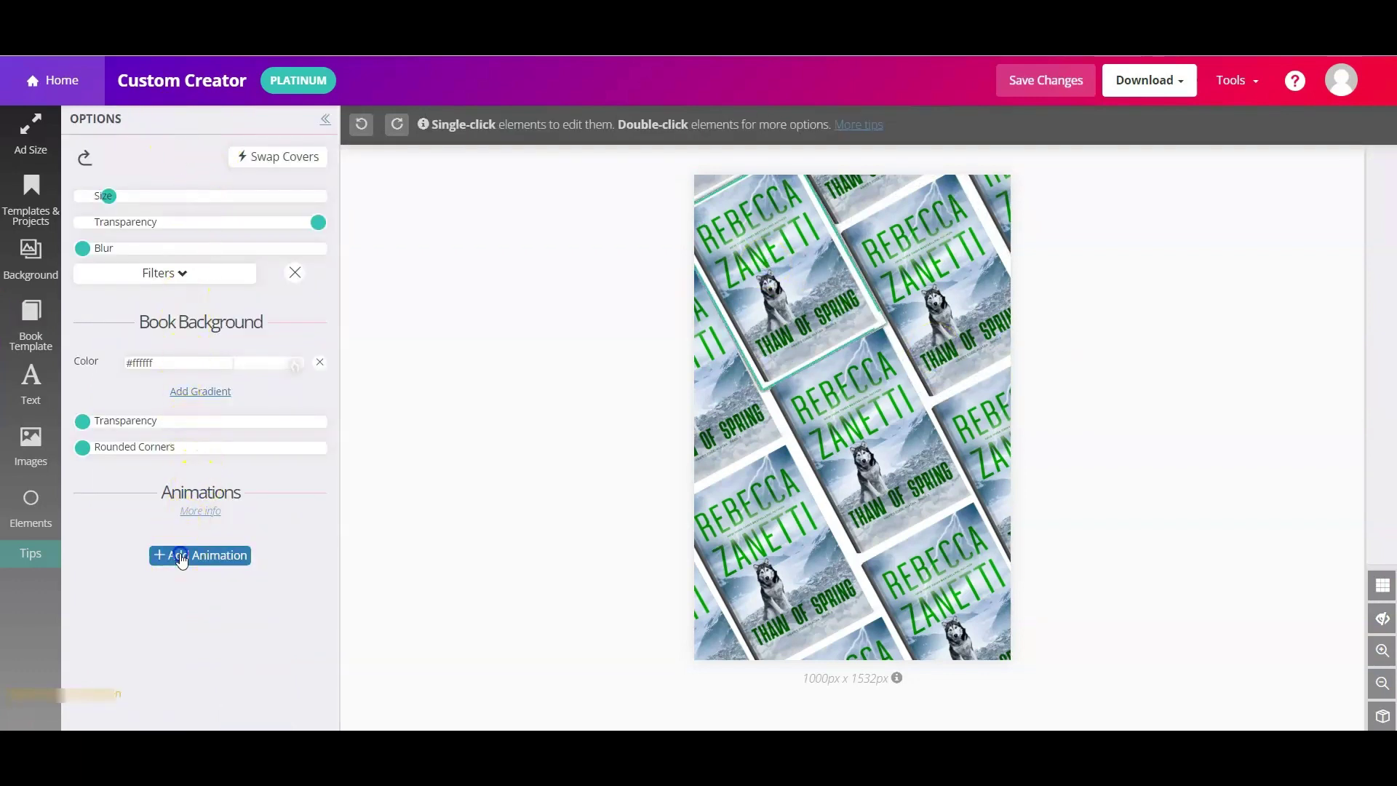
pyautogui.scroll(-3, 317, 407)
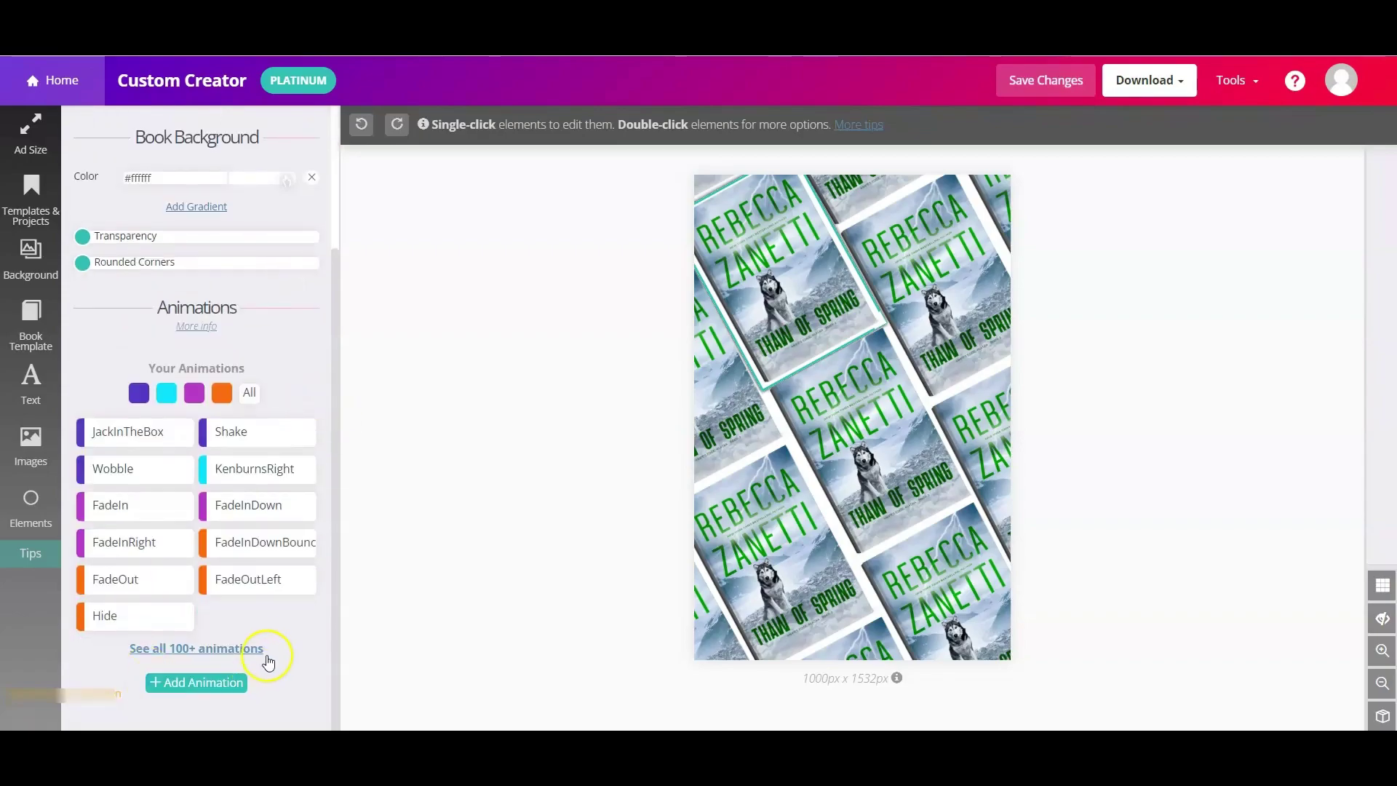
pyautogui.click(265, 651)
pyautogui.scroll(-4, 748, 420)
pyautogui.scroll(-5, 748, 420)
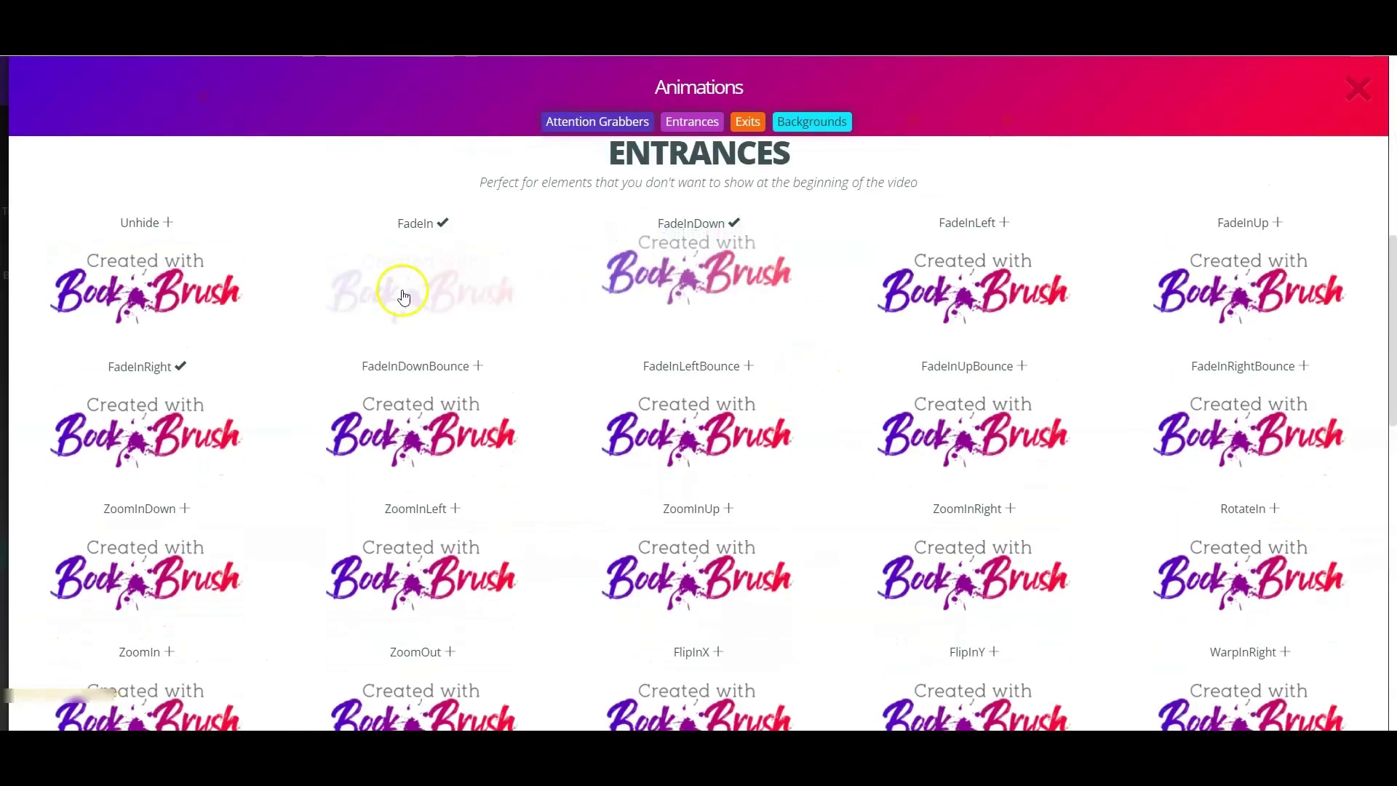
pyautogui.click(412, 271)
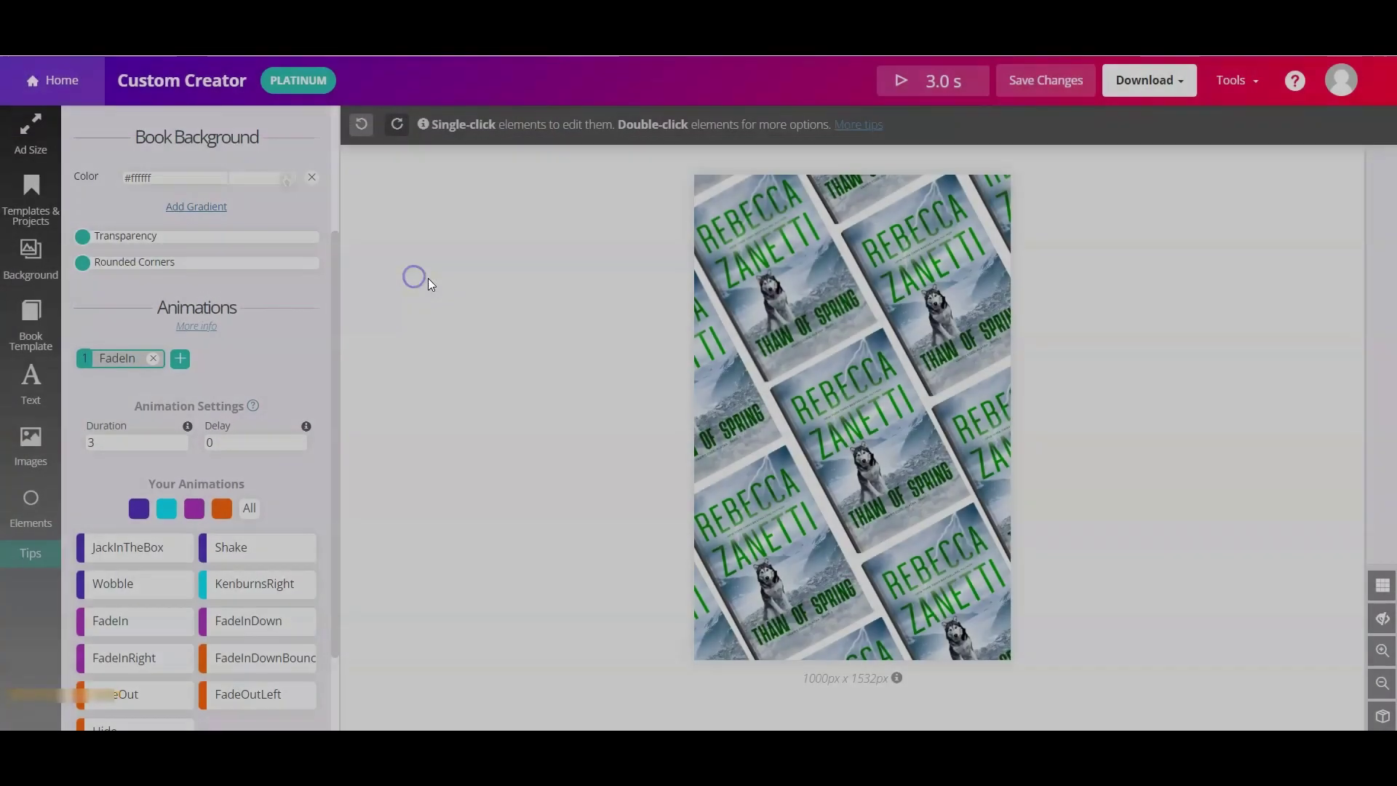
# Check the upper-left book's animation duration and play the animation preview.
pyautogui.click(97, 459)
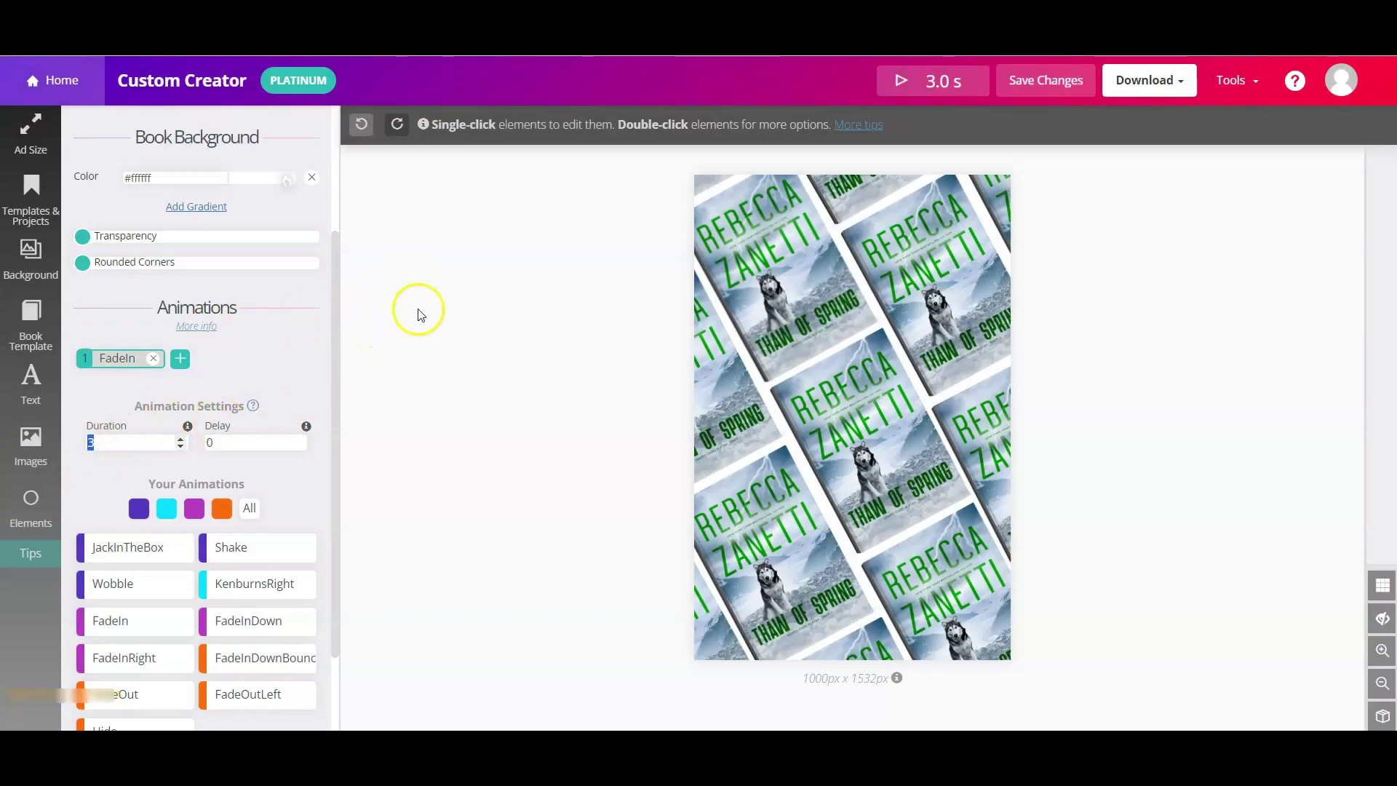
pyautogui.click(939, 74)
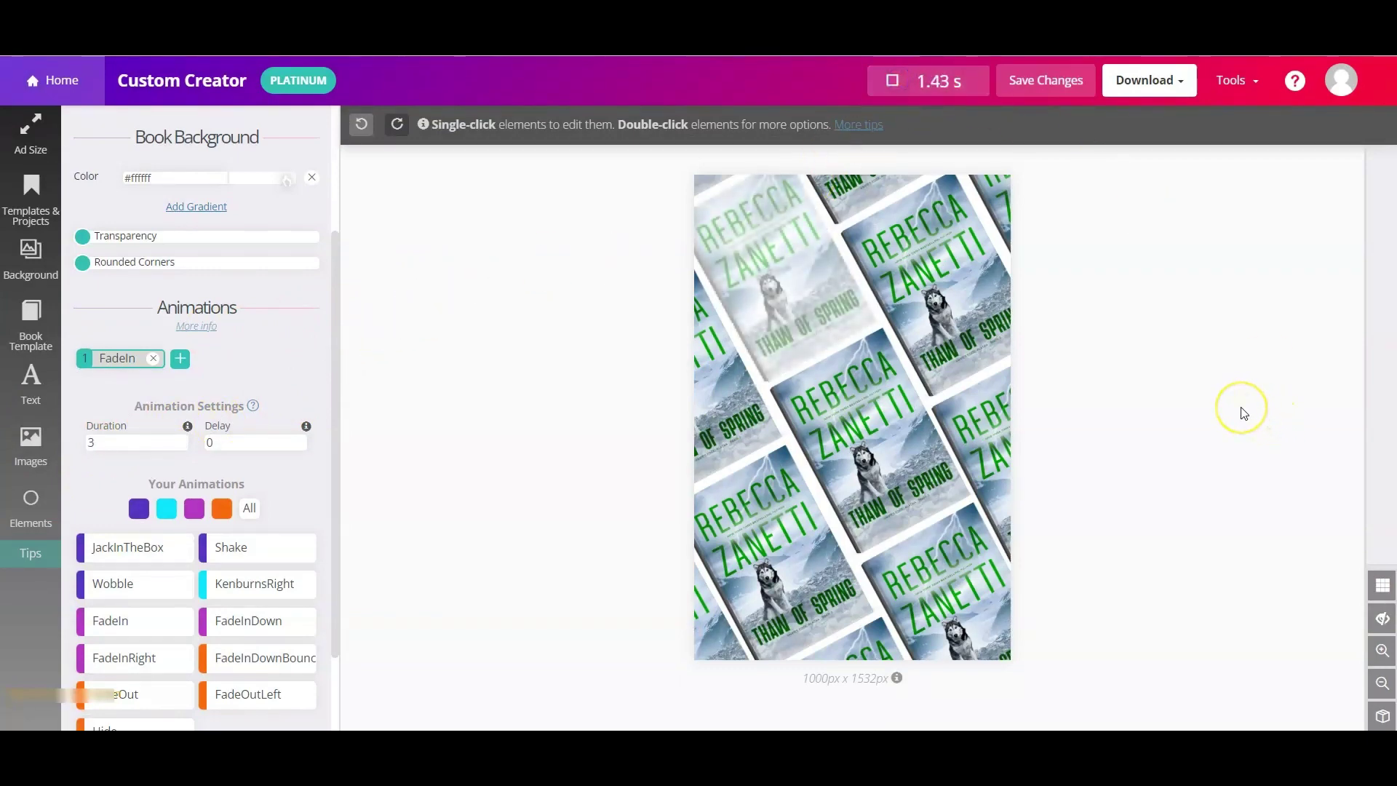
pyautogui.click(1223, 444)
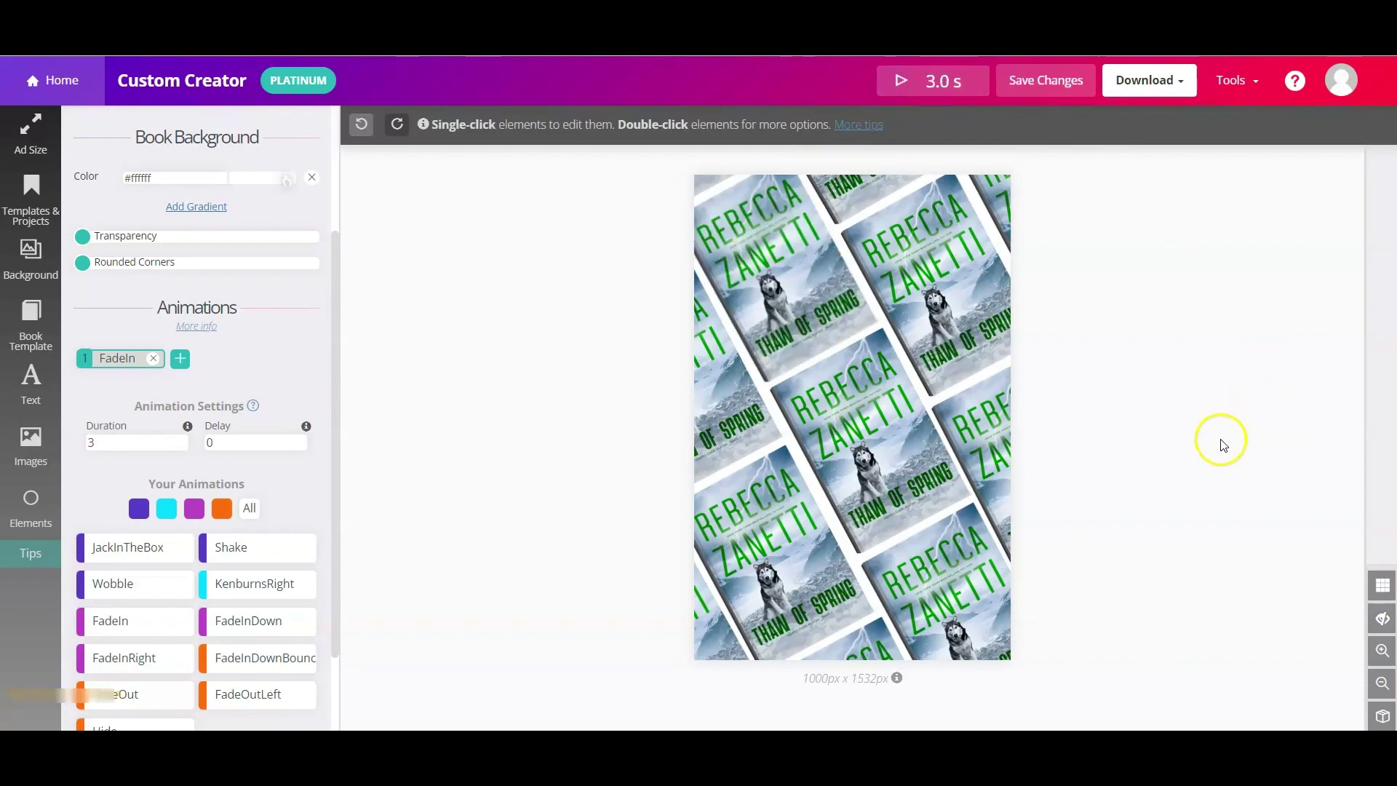
# Add the FadeIn animation to the lower-left book with a delay of 3 seconds, and preview the sequence.
pyautogui.click(778, 566)
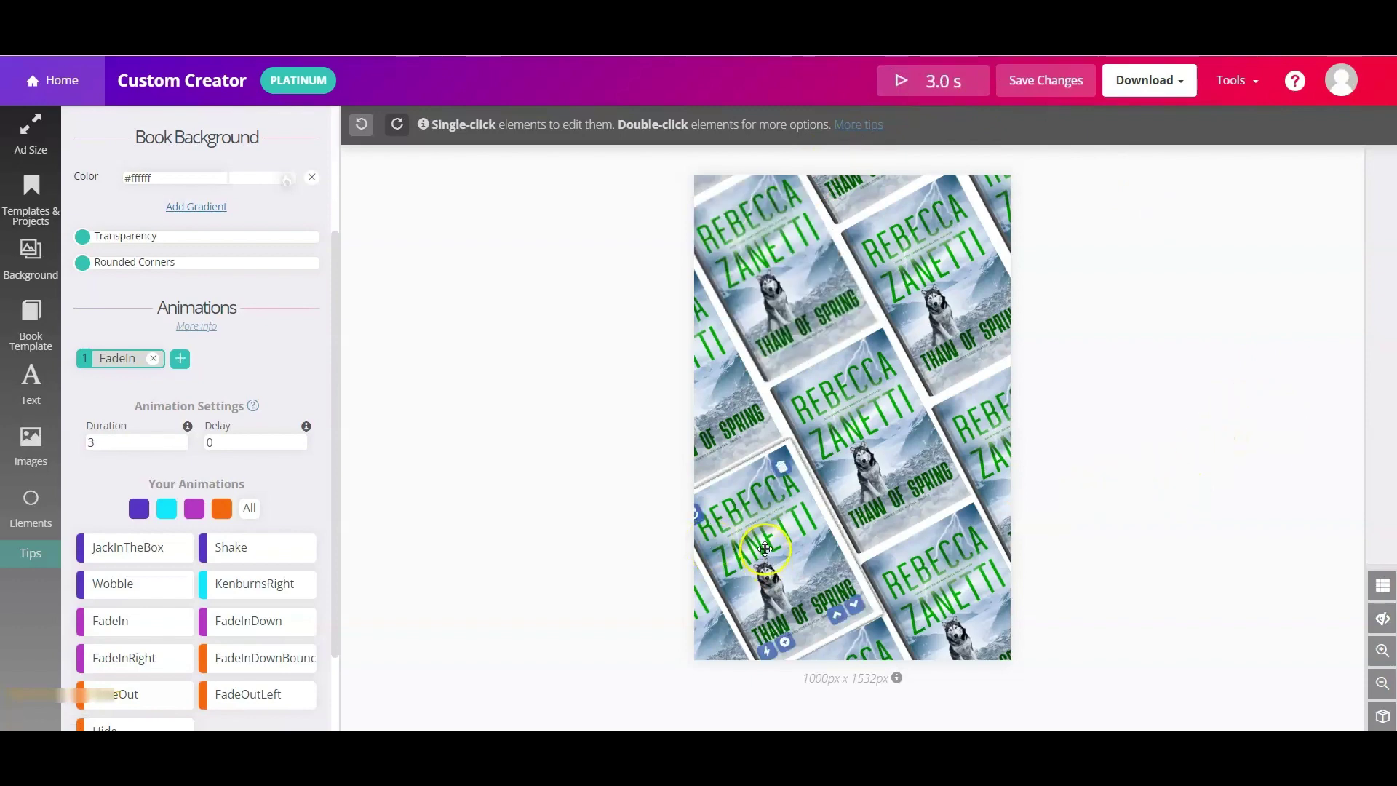
pyautogui.click(765, 549)
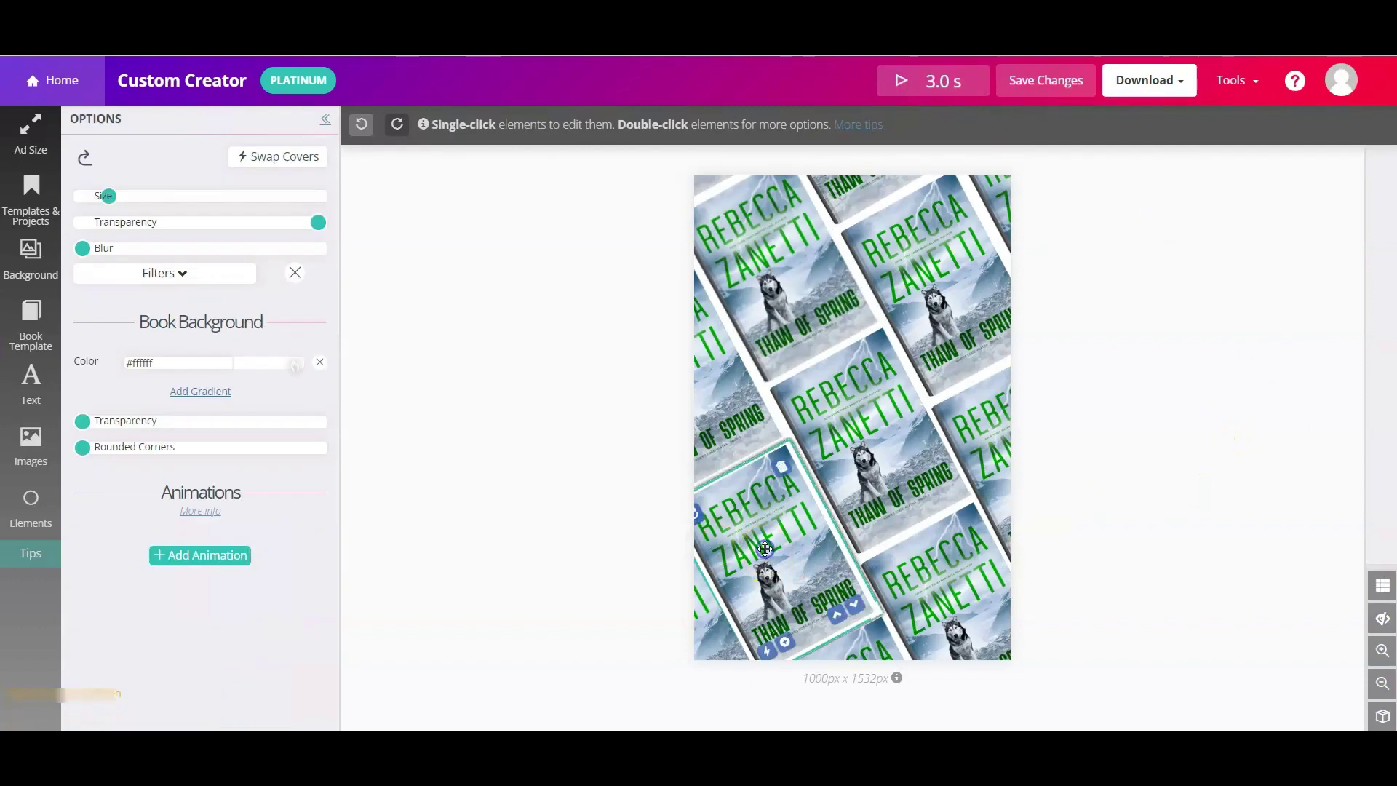
pyautogui.click(167, 561)
pyautogui.scroll(-3, 233, 535)
pyautogui.click(219, 649)
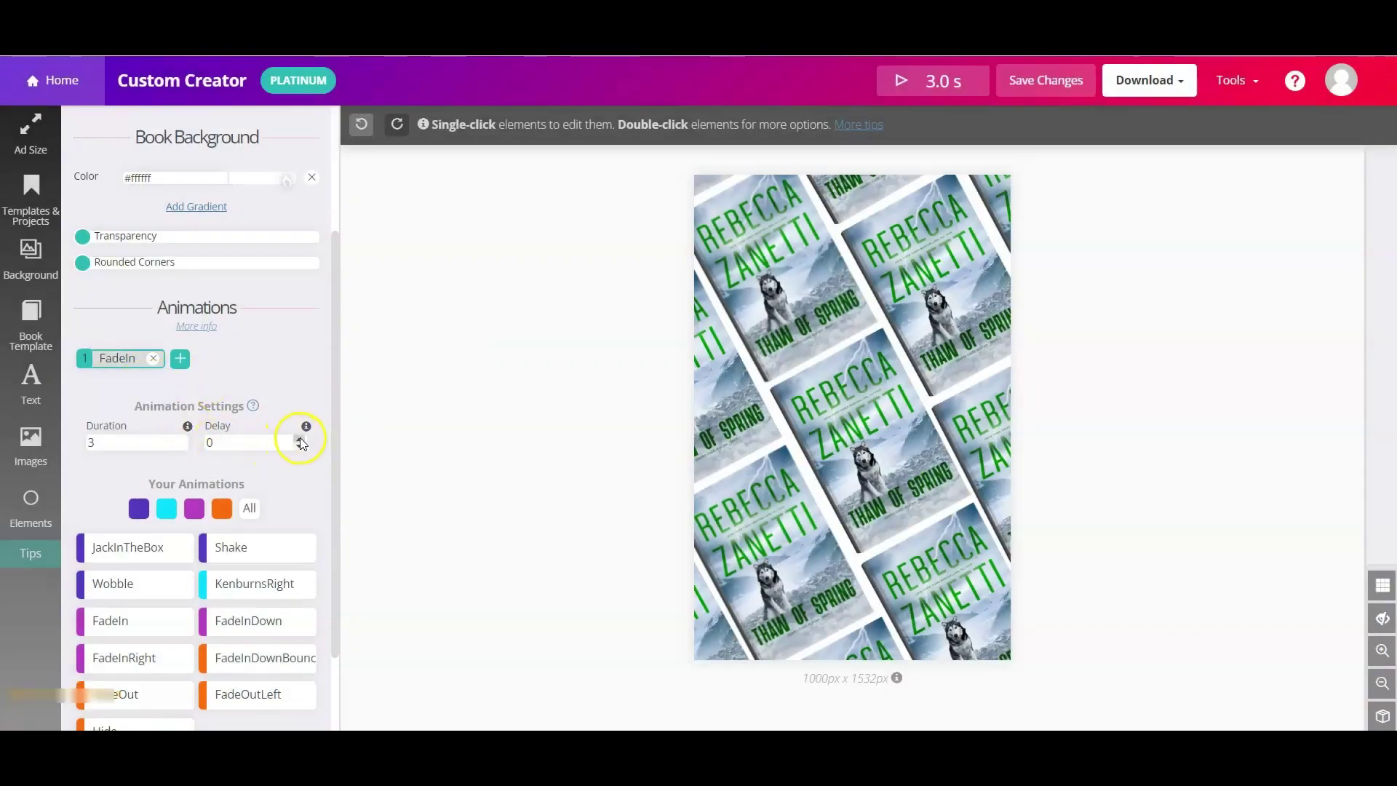
pyautogui.click(300, 439)
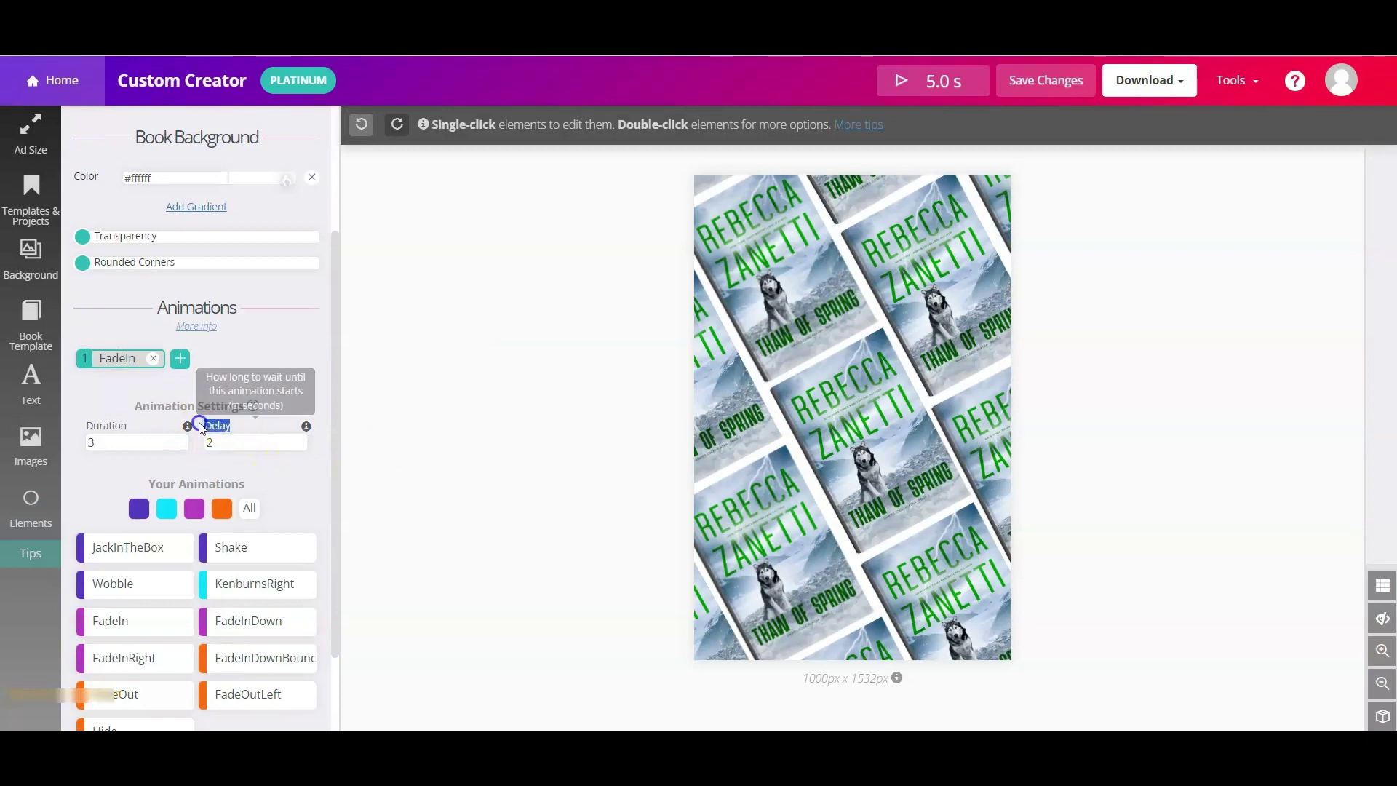
pyautogui.click(299, 439)
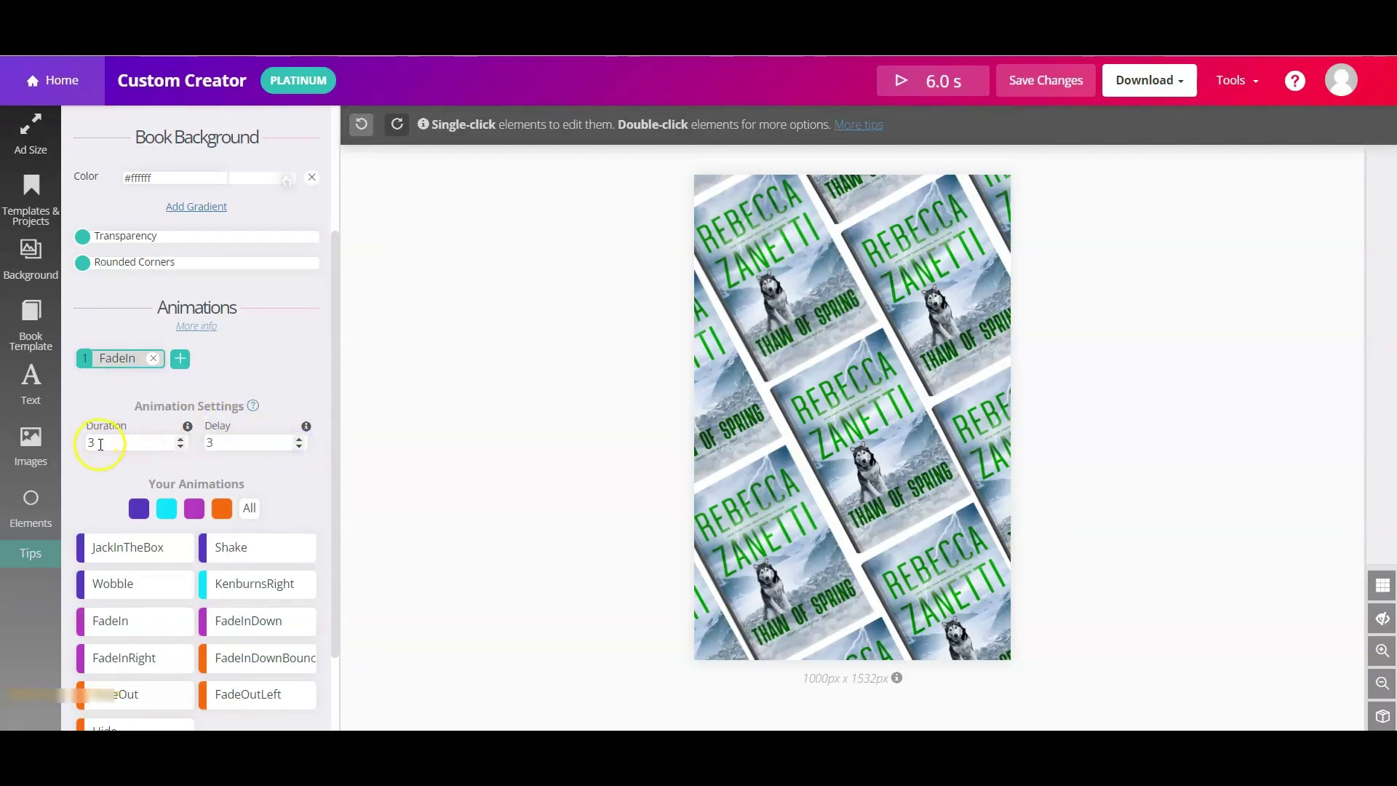
pyautogui.click(928, 89)
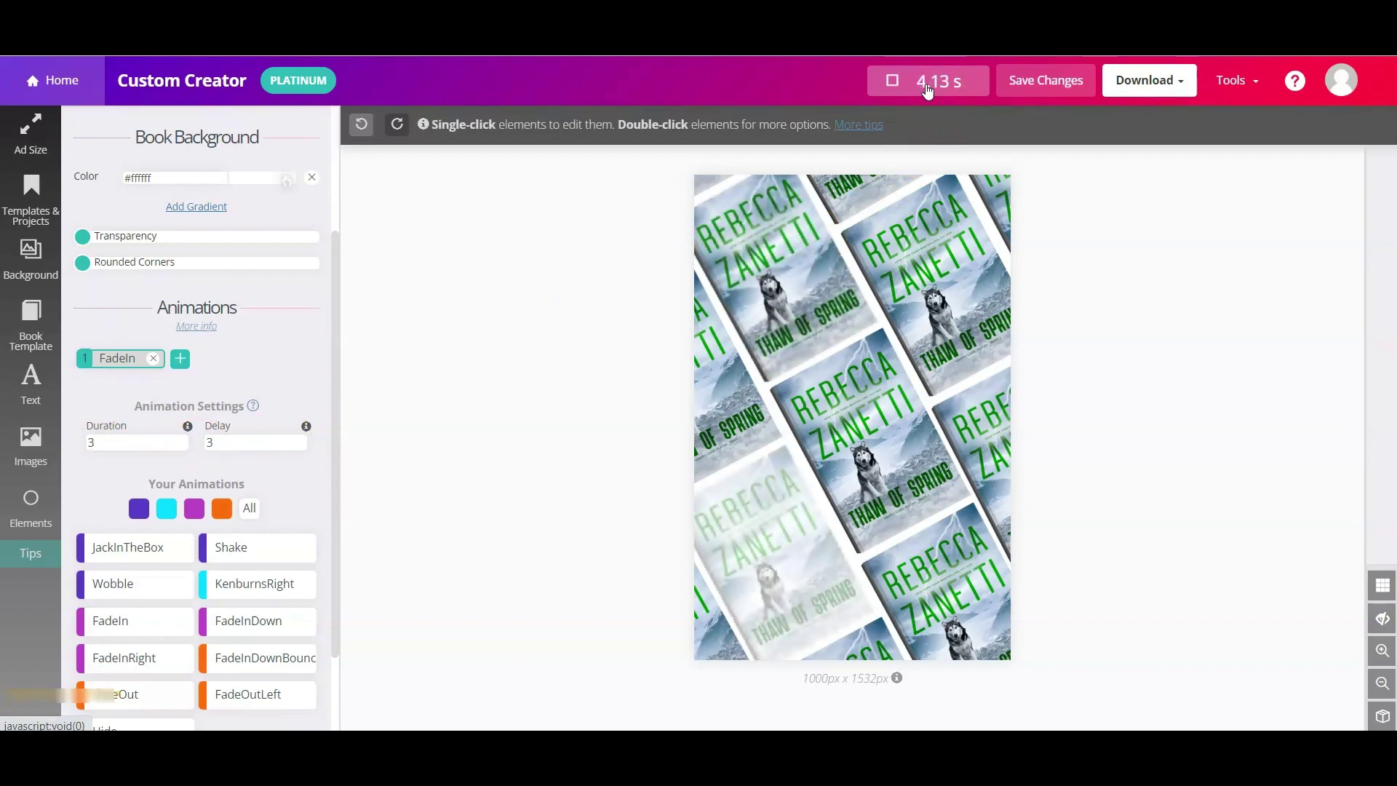
# Add the Unhide entrance animation from the full animation collection to the upper-right book.
pyautogui.click(970, 267)
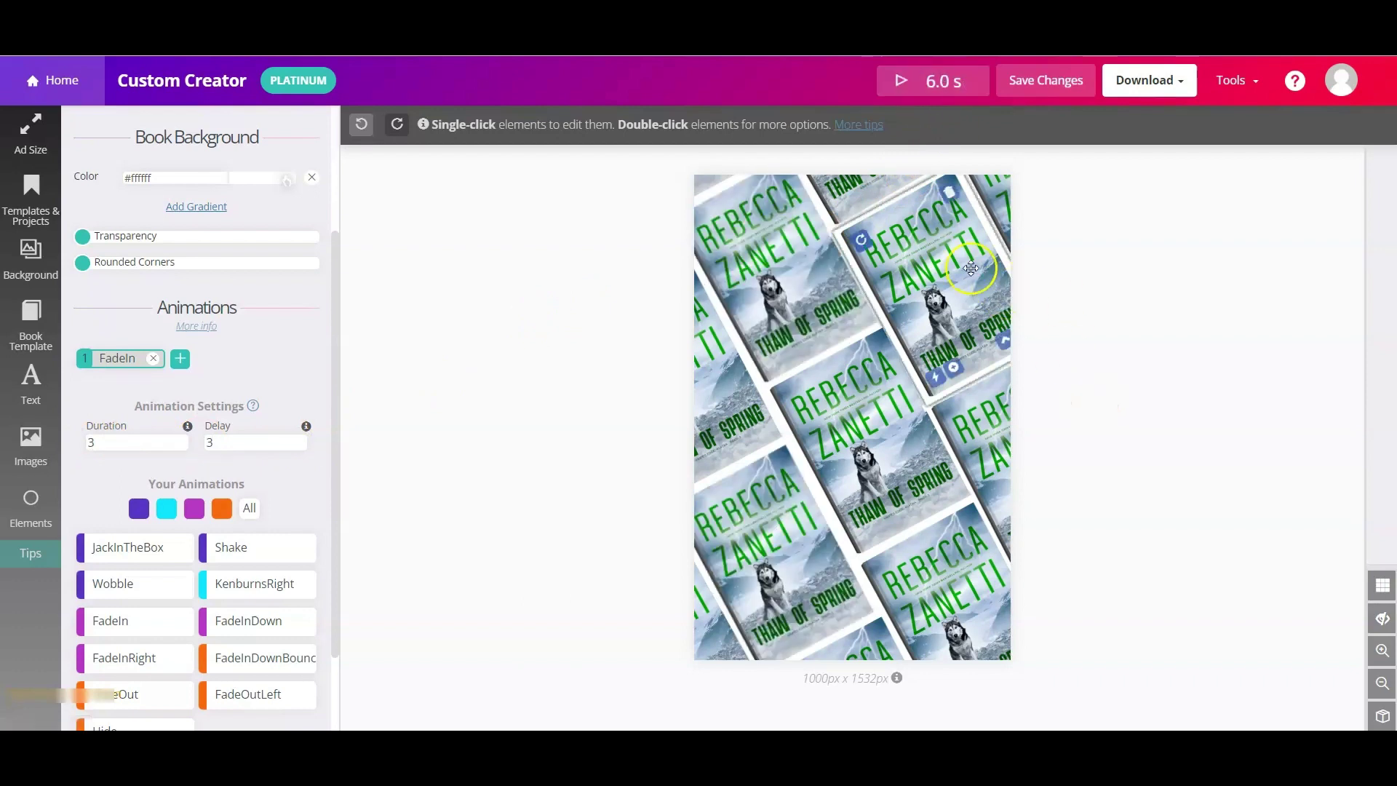
pyautogui.doubleClick(949, 261)
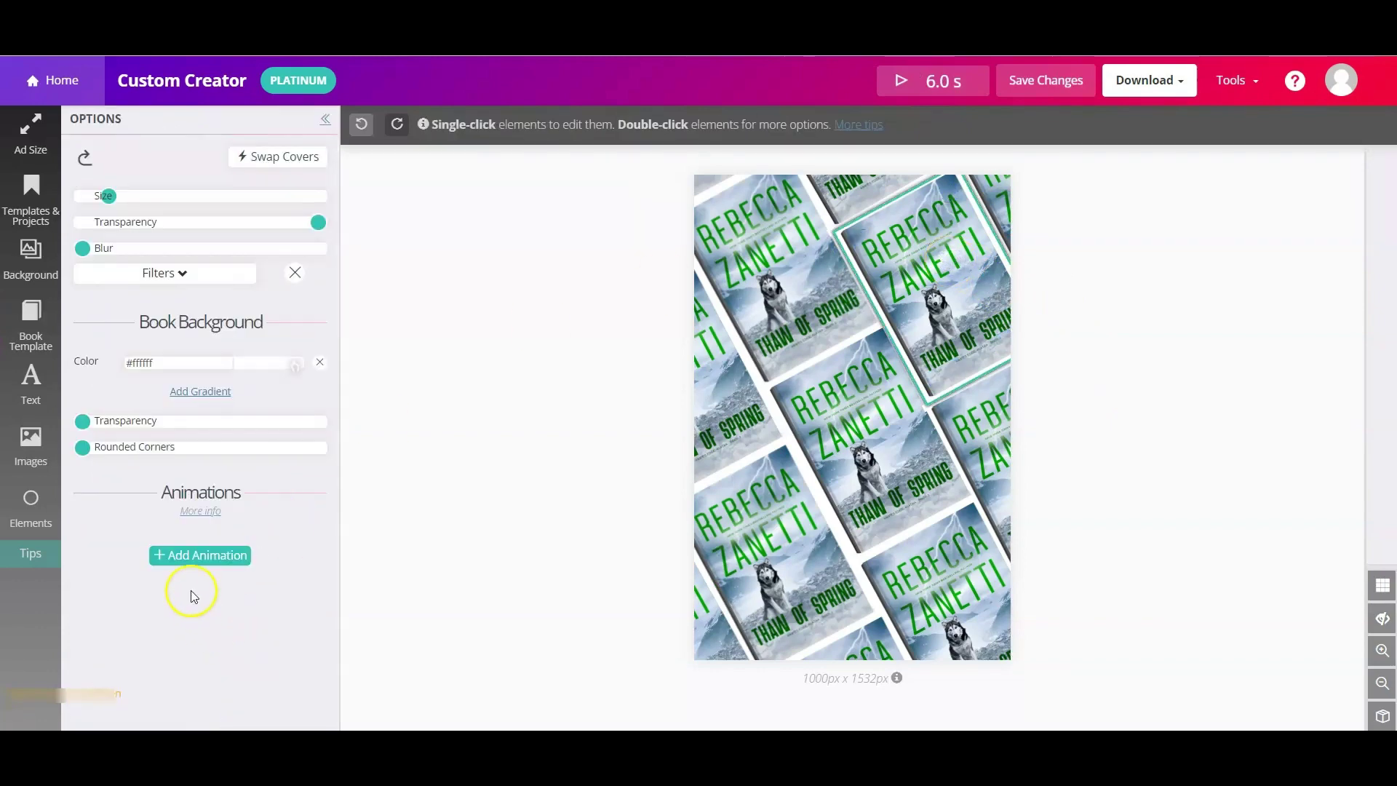
pyautogui.click(200, 557)
pyautogui.scroll(-3, 218, 553)
pyautogui.click(243, 645)
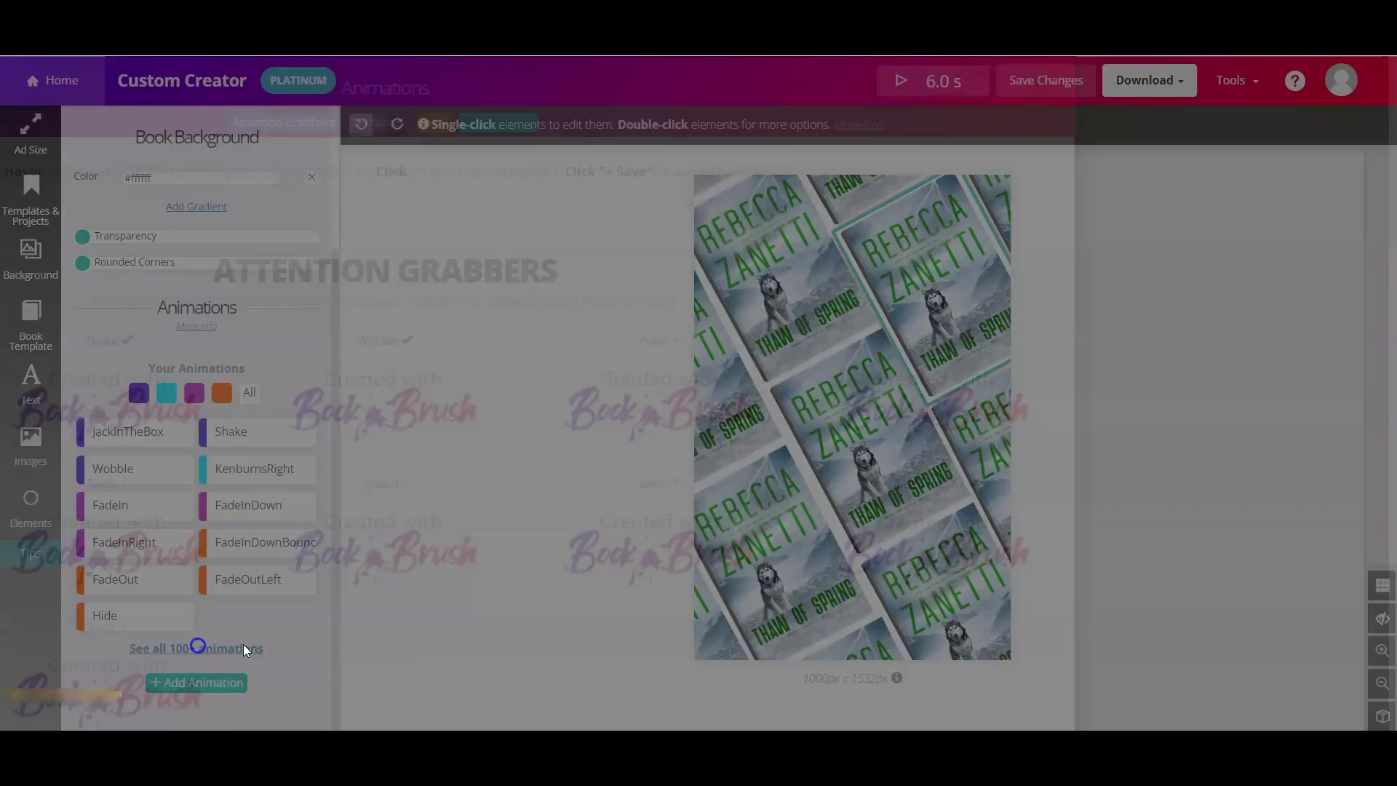
pyautogui.scroll(-5, 280, 544)
pyautogui.scroll(-5, 280, 544)
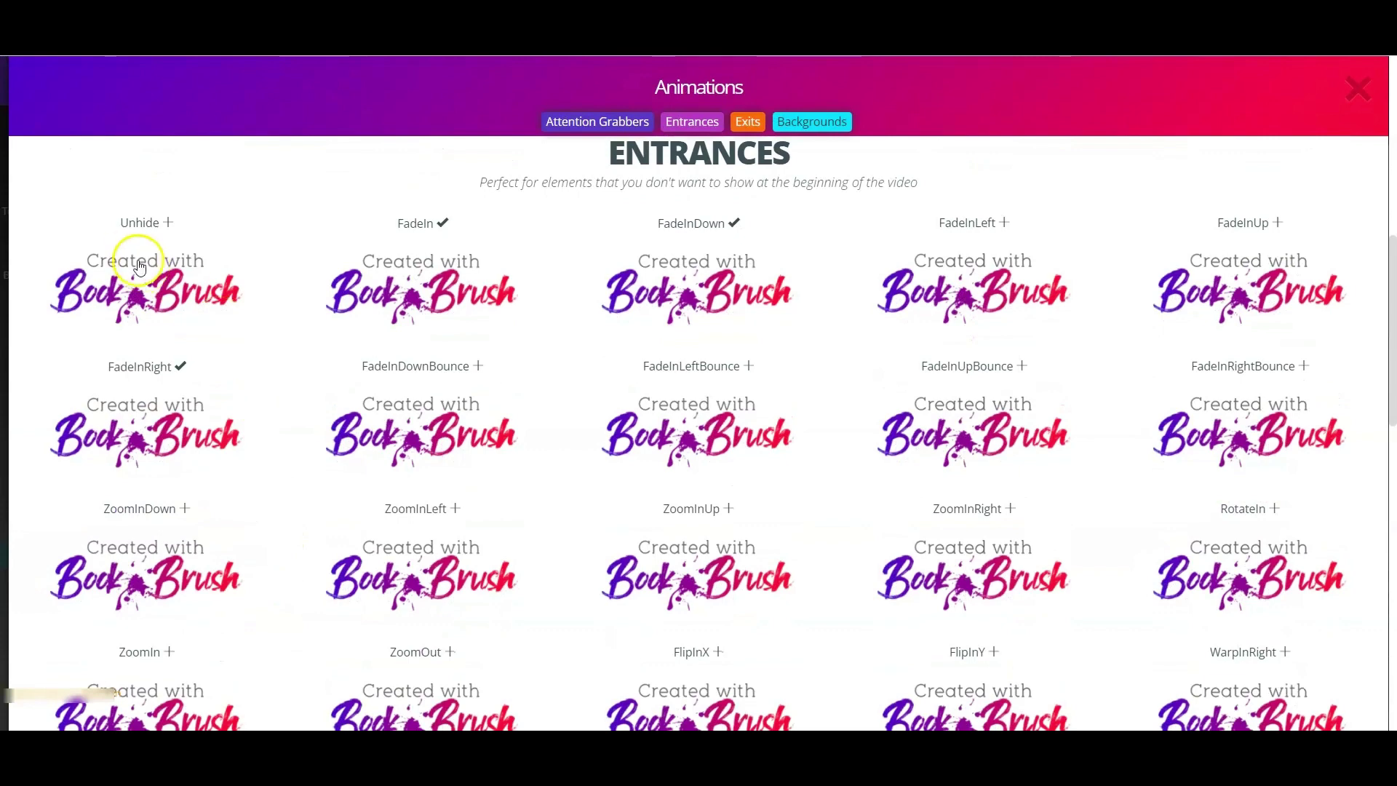
pyautogui.click(139, 264)
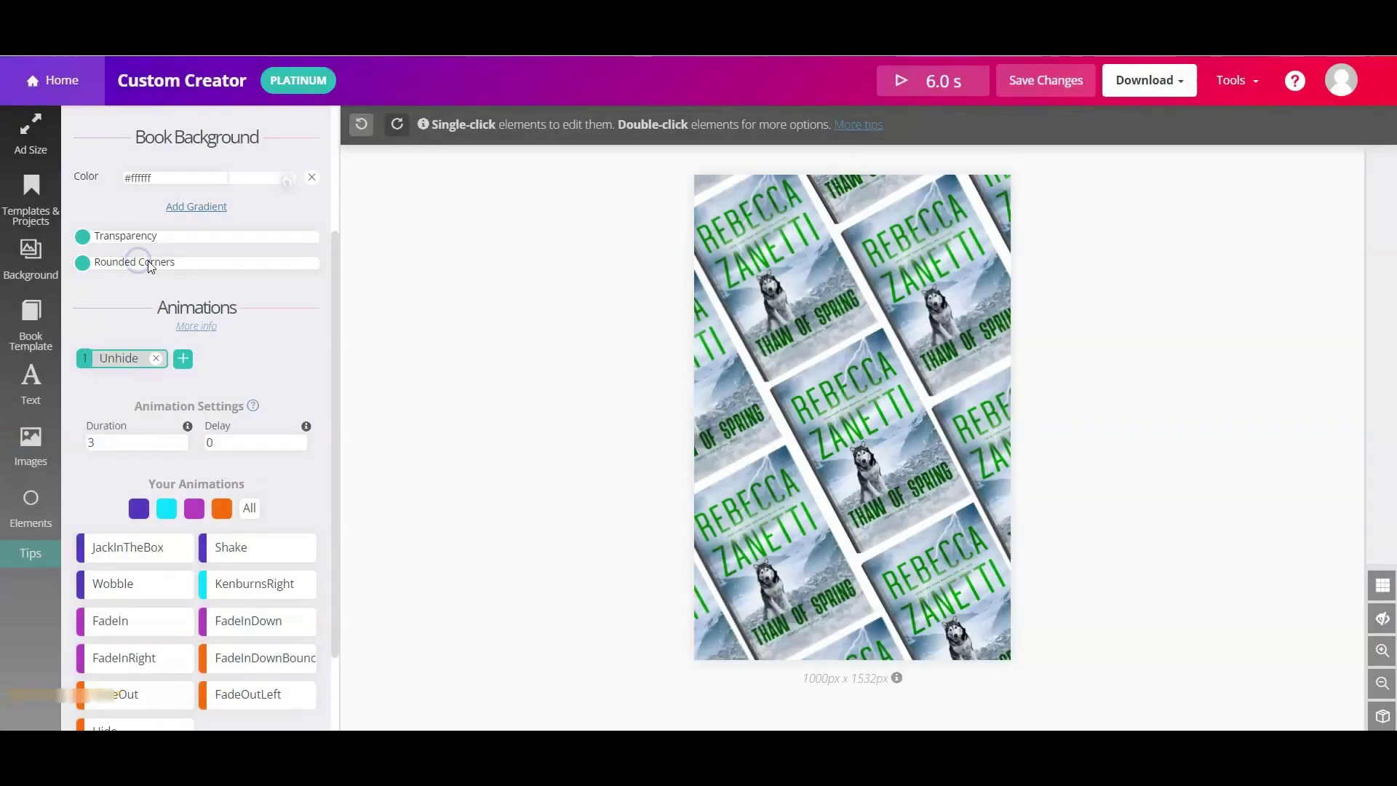
# Add FadeIn as the upper-right book's second animation, set its Unhide duration to 5 seconds, and preview the sequence.
pyautogui.click(186, 359)
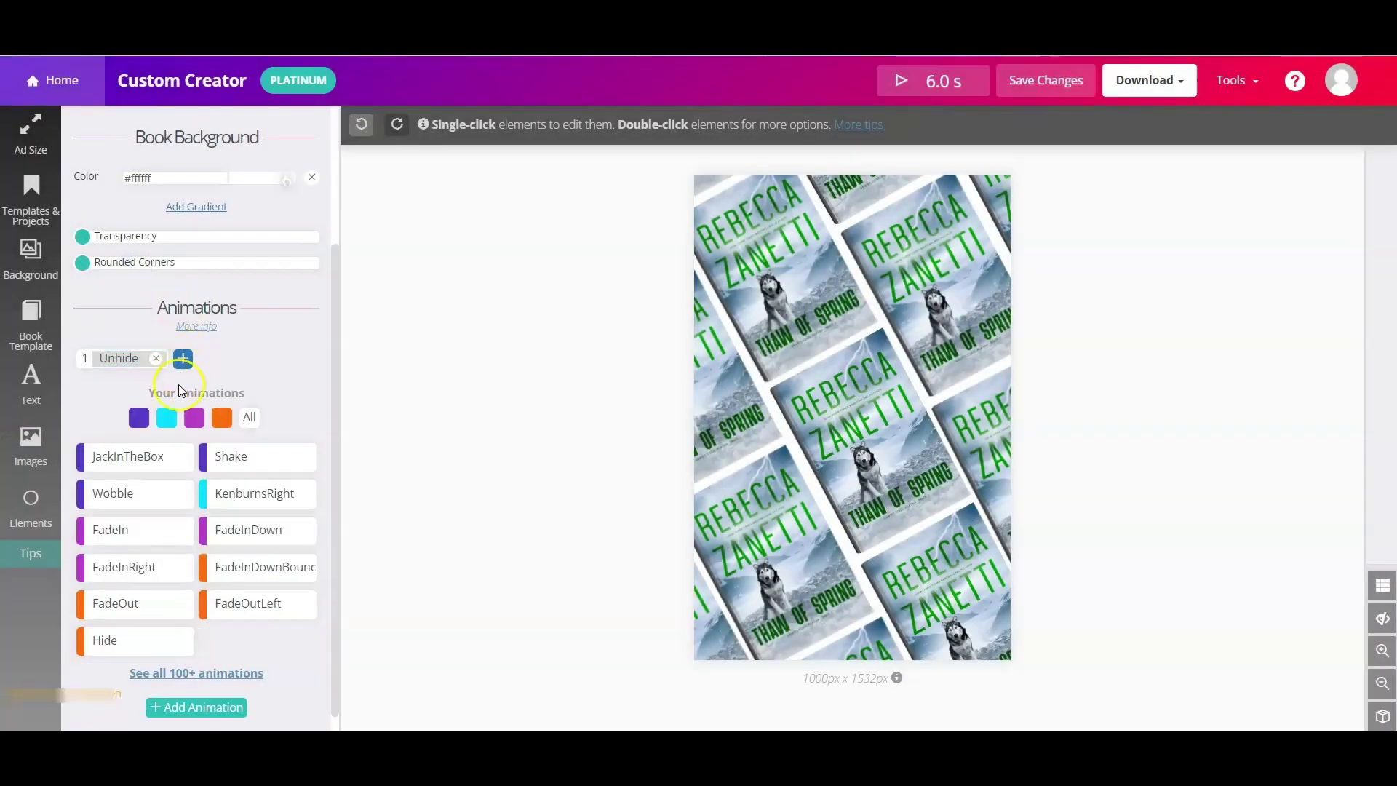
pyautogui.click(140, 516)
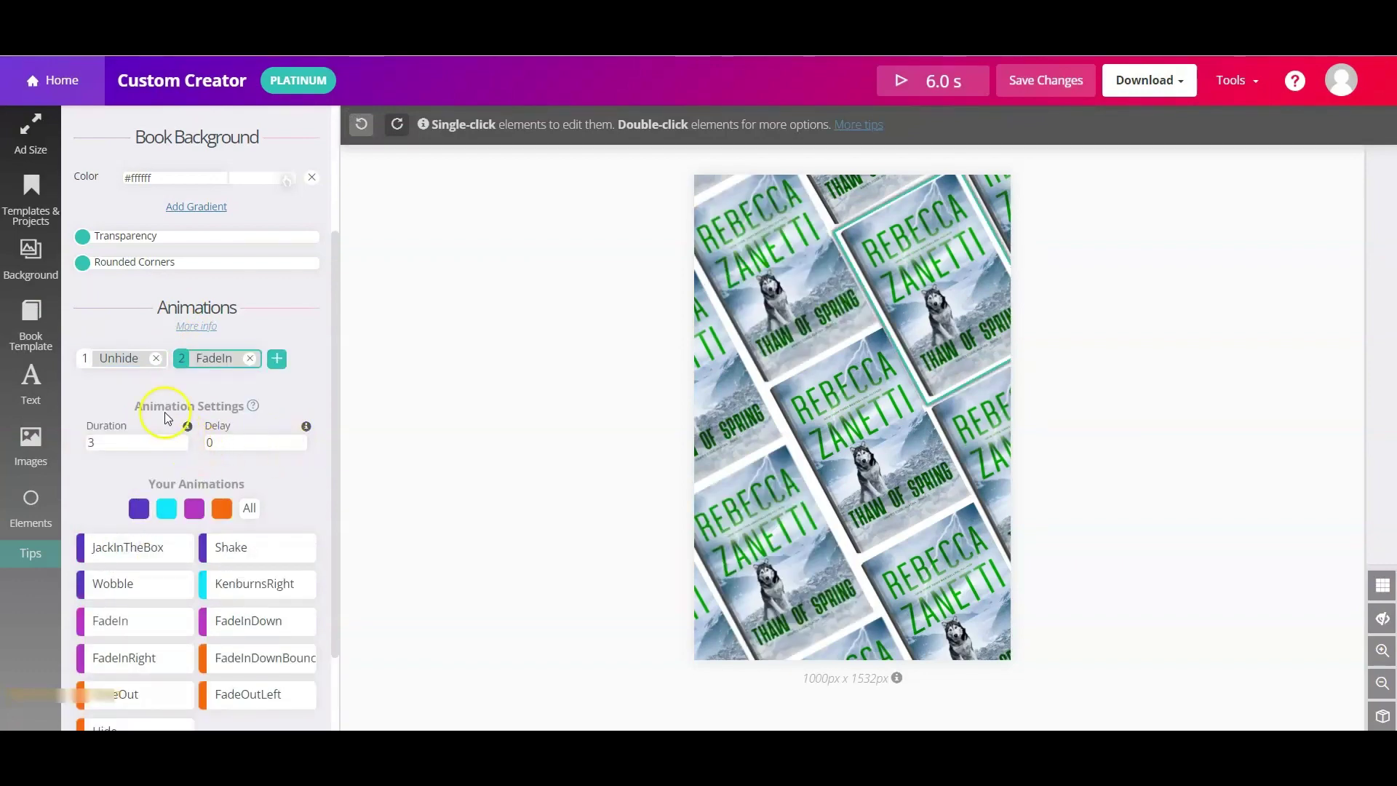
pyautogui.click(126, 356)
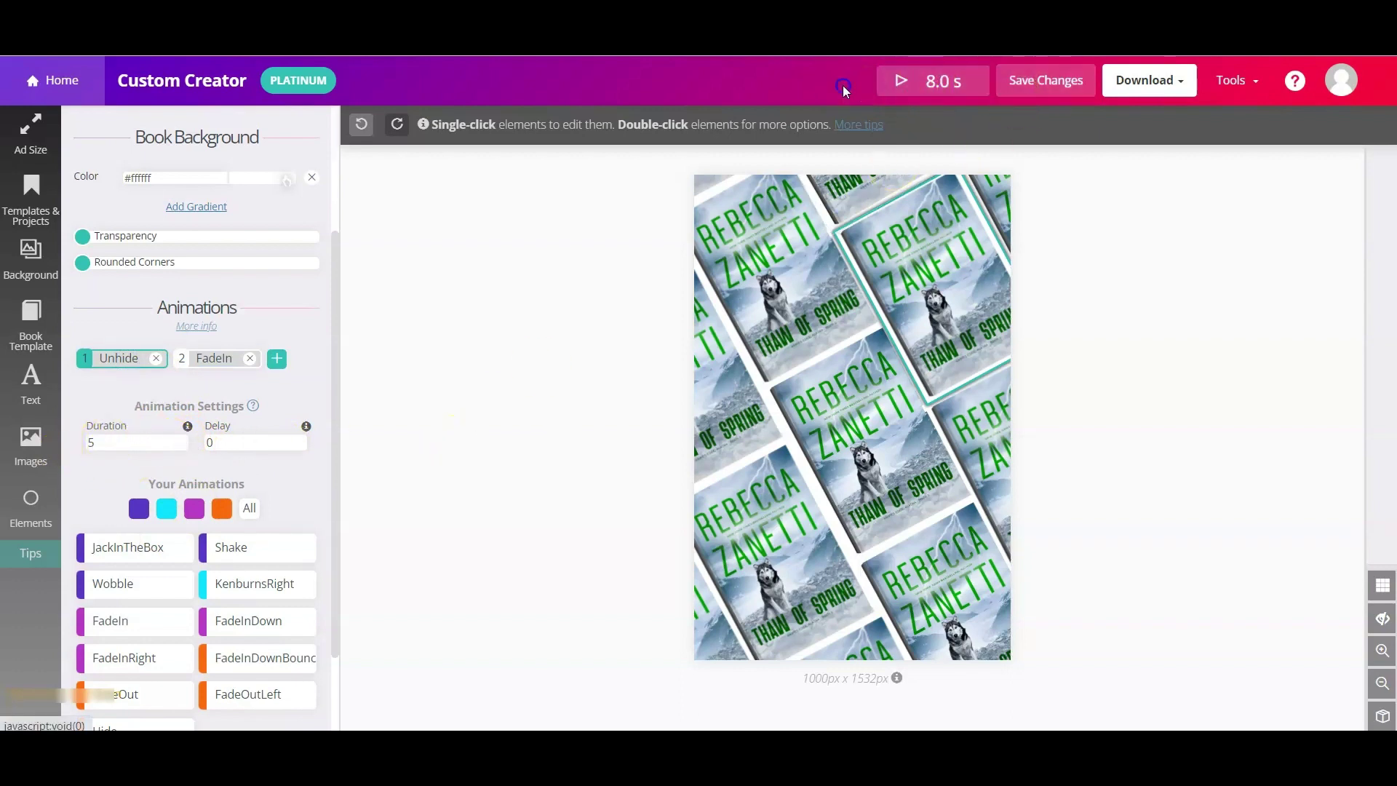
pyautogui.click(899, 81)
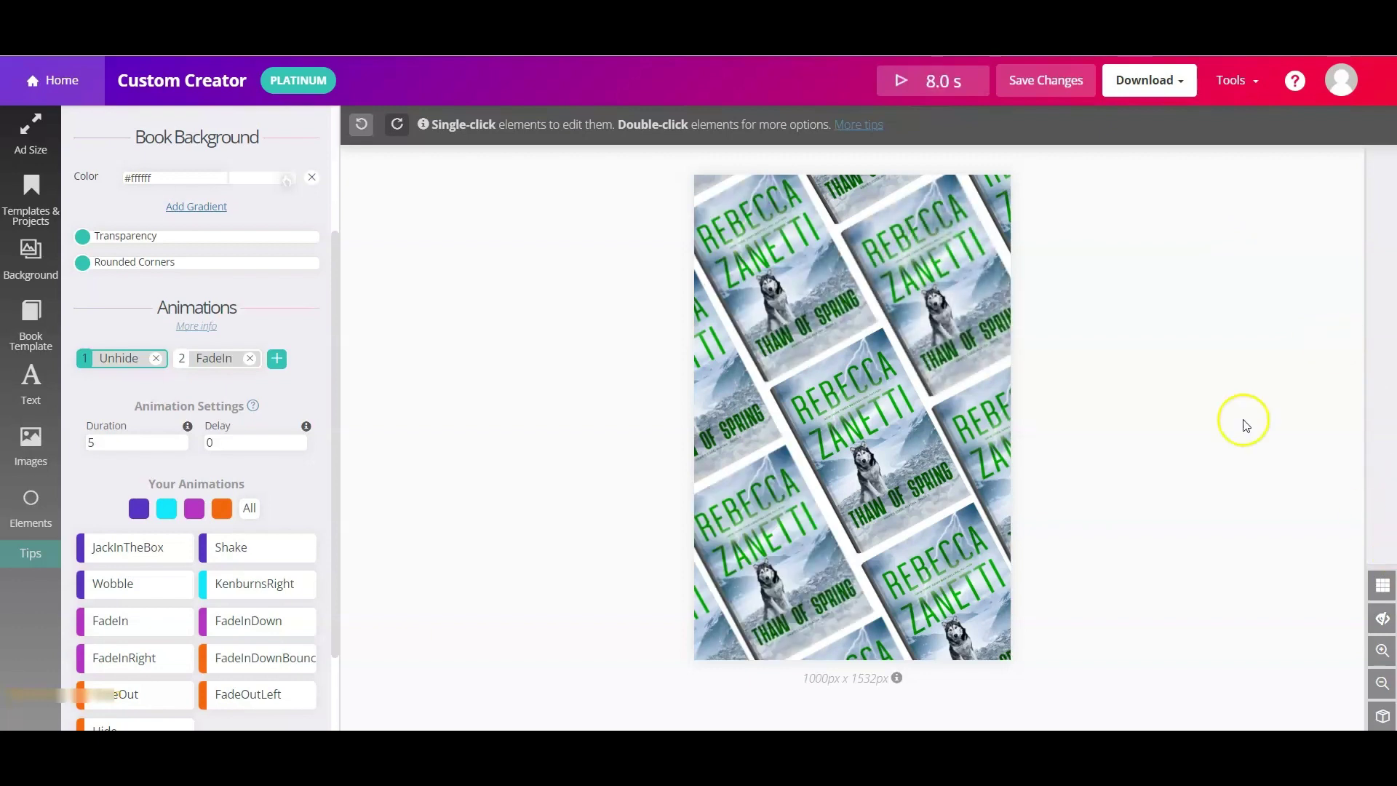
# Set the background color to the pale blue #a8bdd9 sampled from the upper-left book's cover.
pyautogui.moveTo(1124, 93)
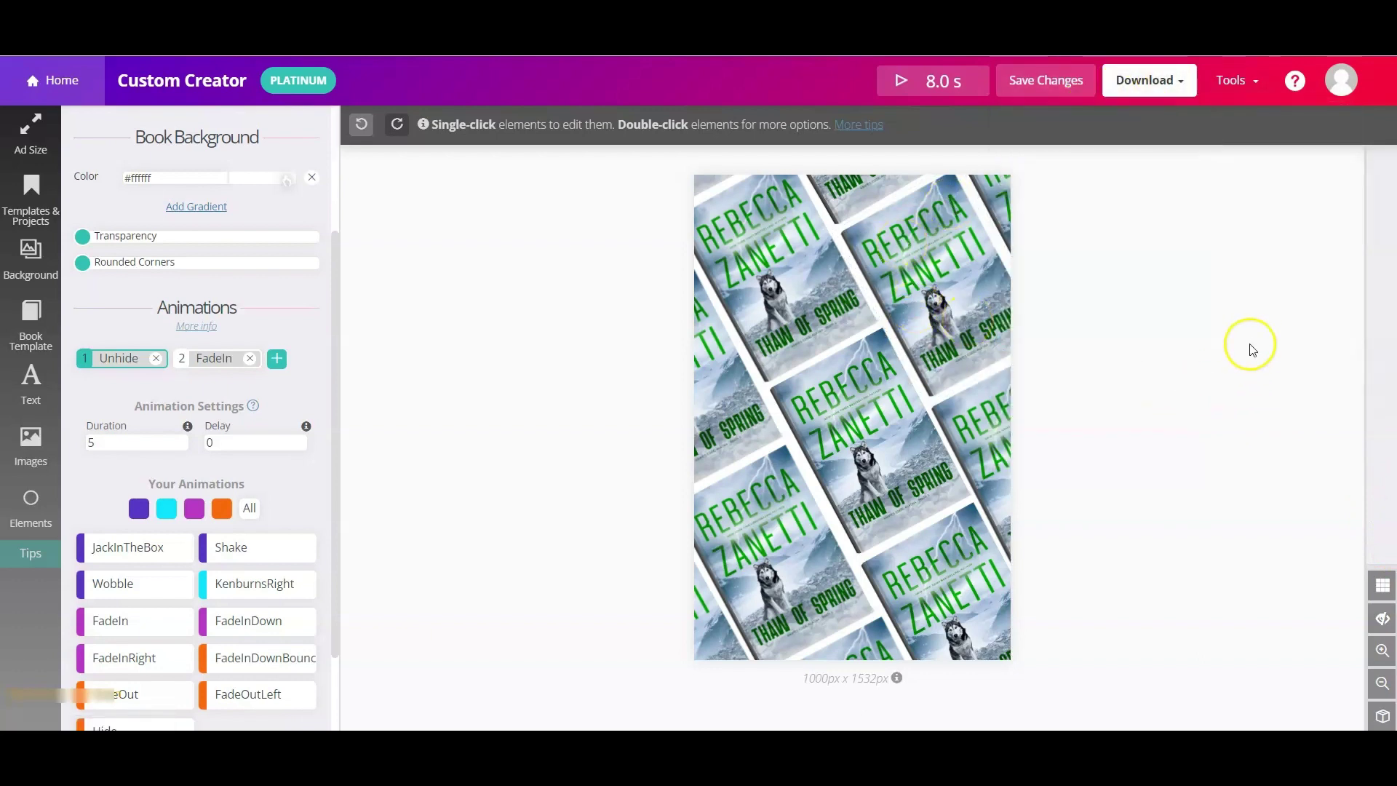
pyautogui.click(30, 256)
pyautogui.click(182, 175)
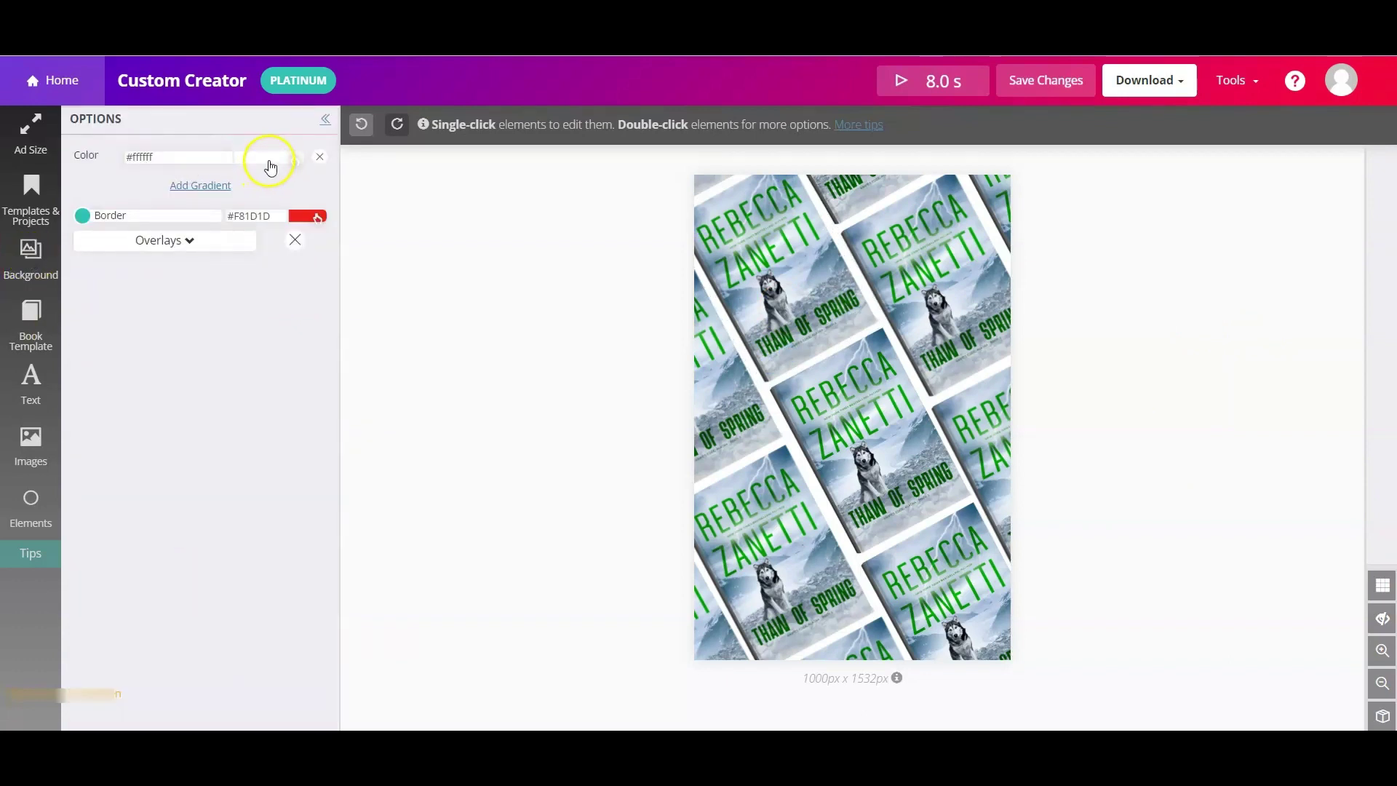
pyautogui.click(270, 165)
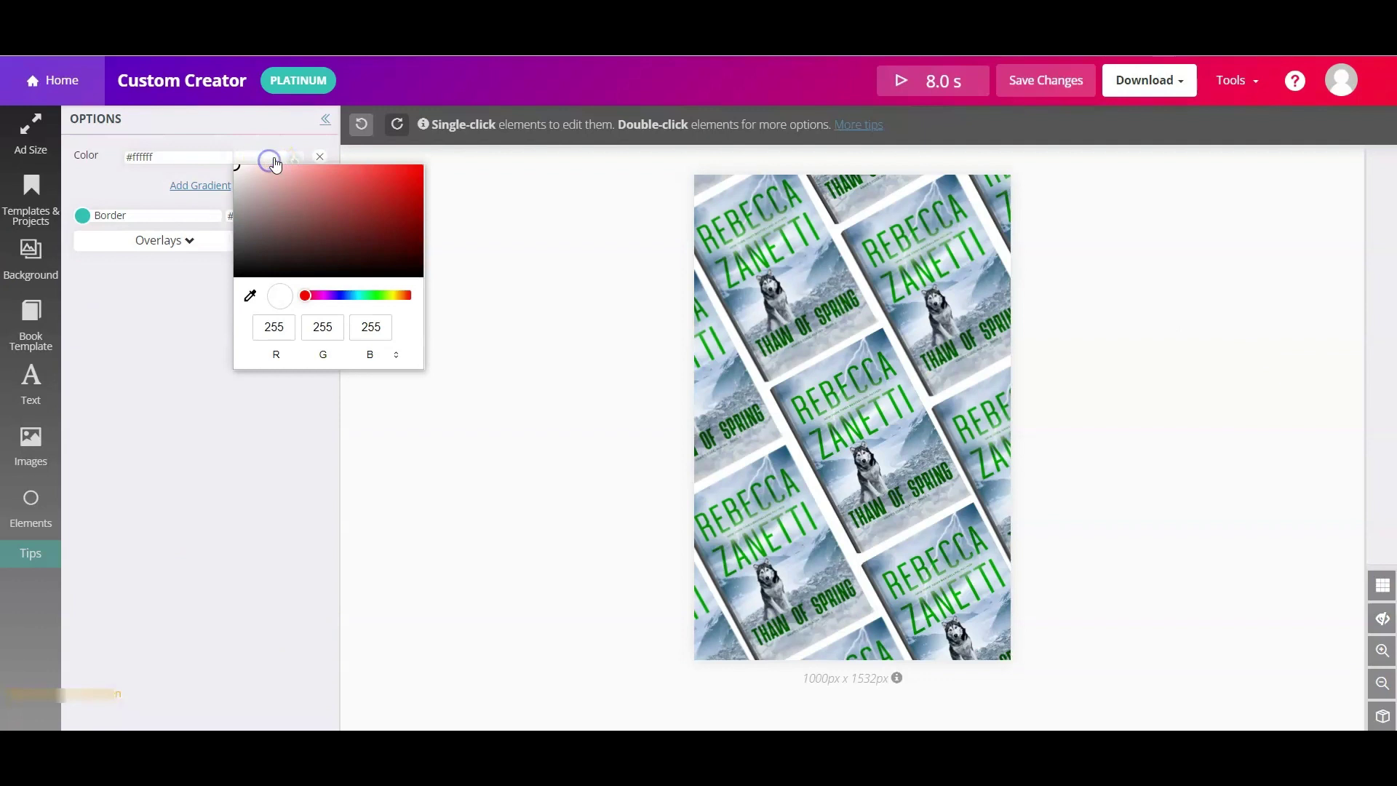
pyautogui.click(250, 296)
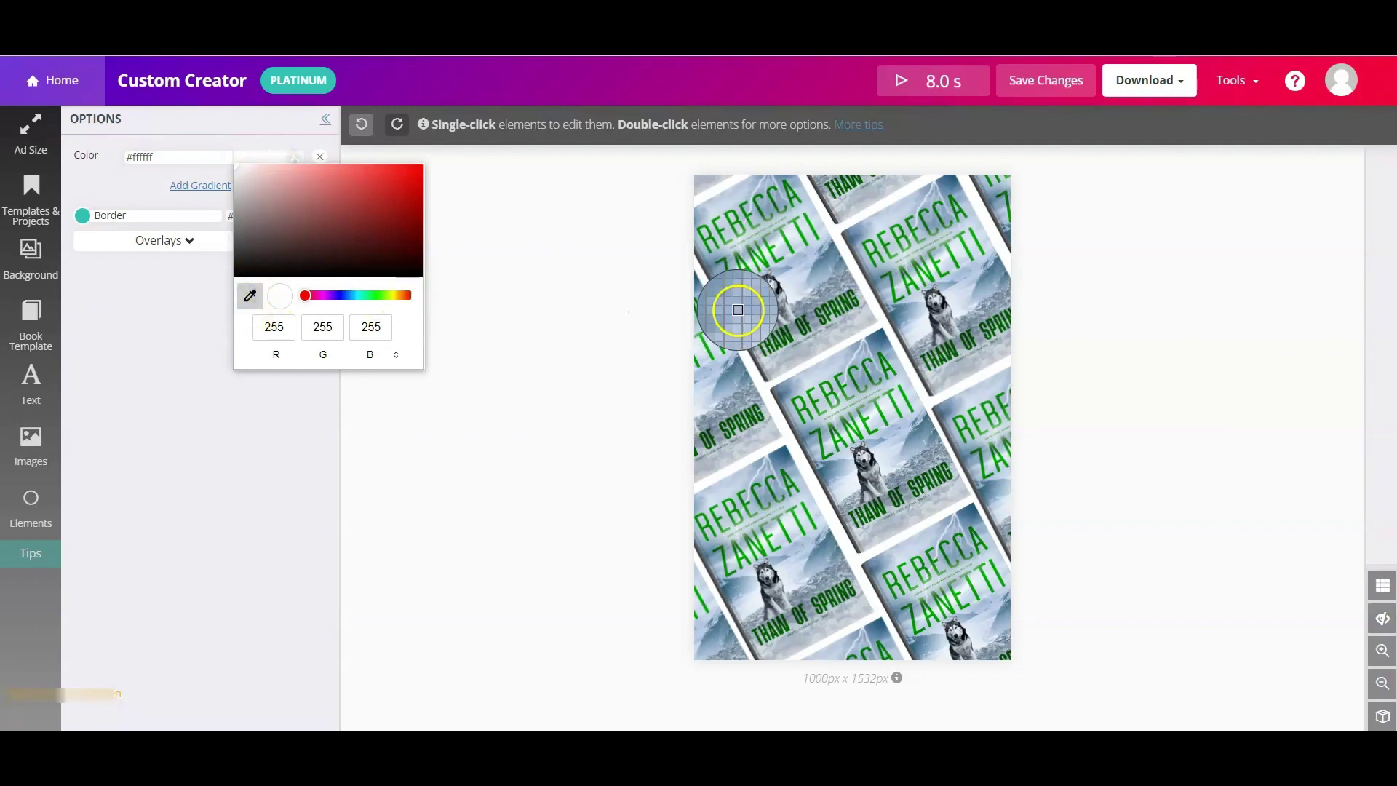
pyautogui.click(813, 264)
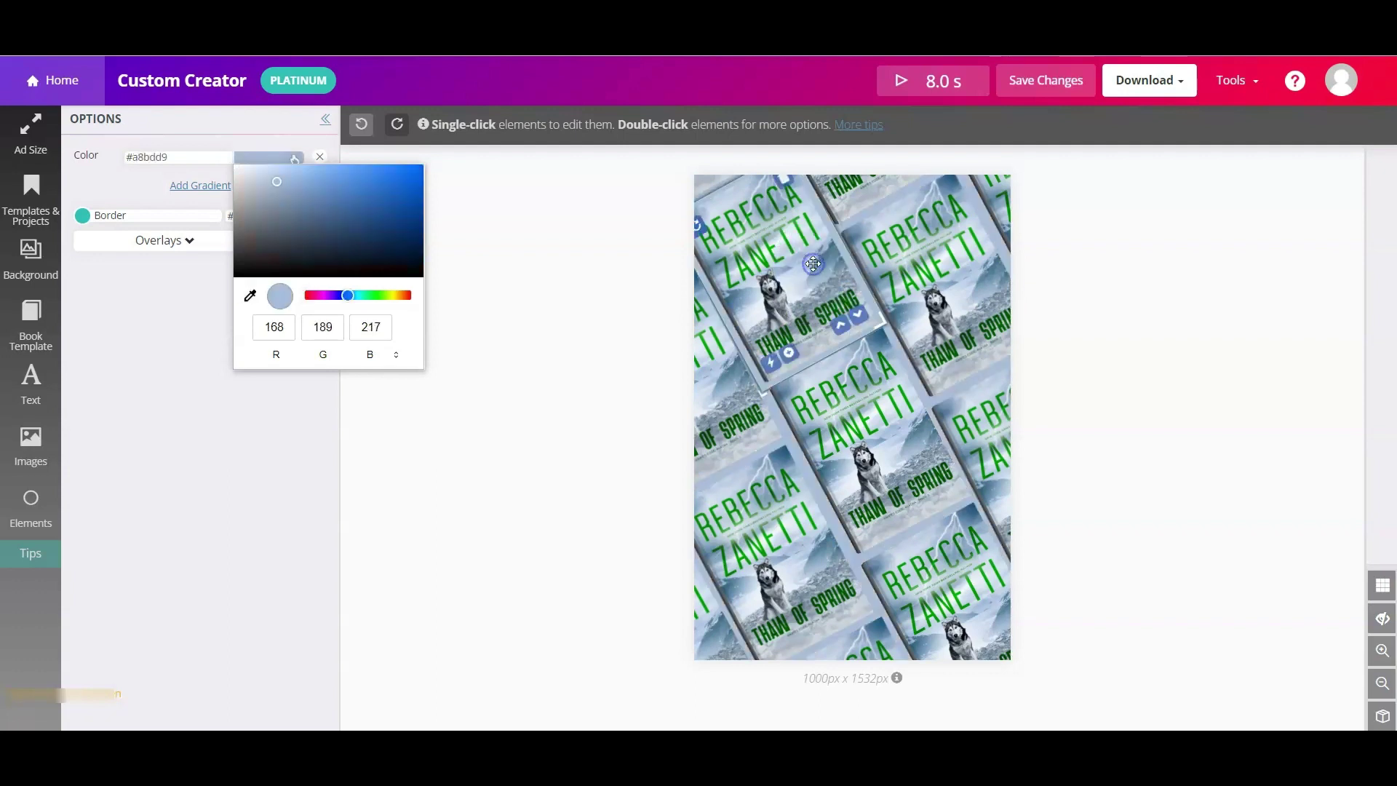
pyautogui.click(520, 248)
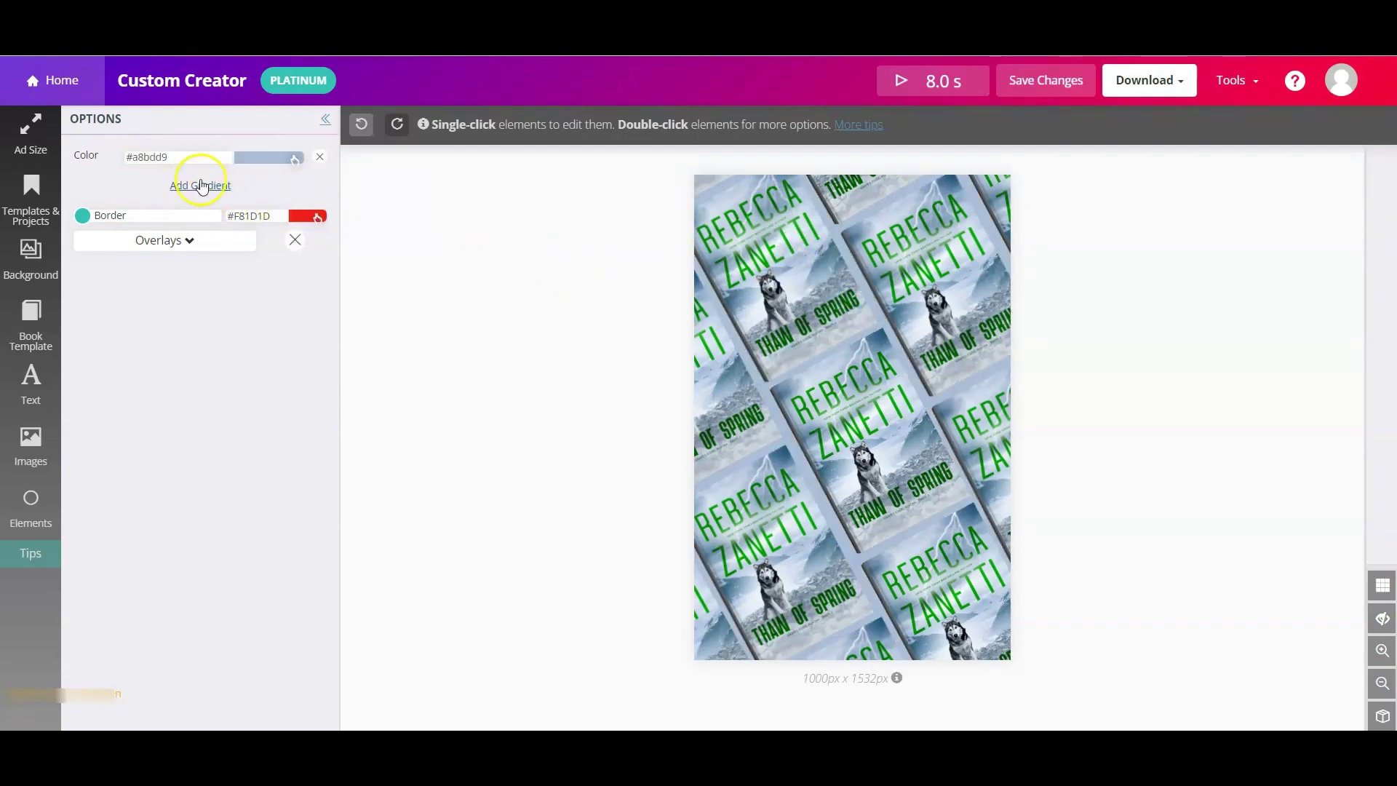
# Add a gradient to the background with the dark gray #606060 sampled from the artwork as its second color.
pyautogui.click(250, 191)
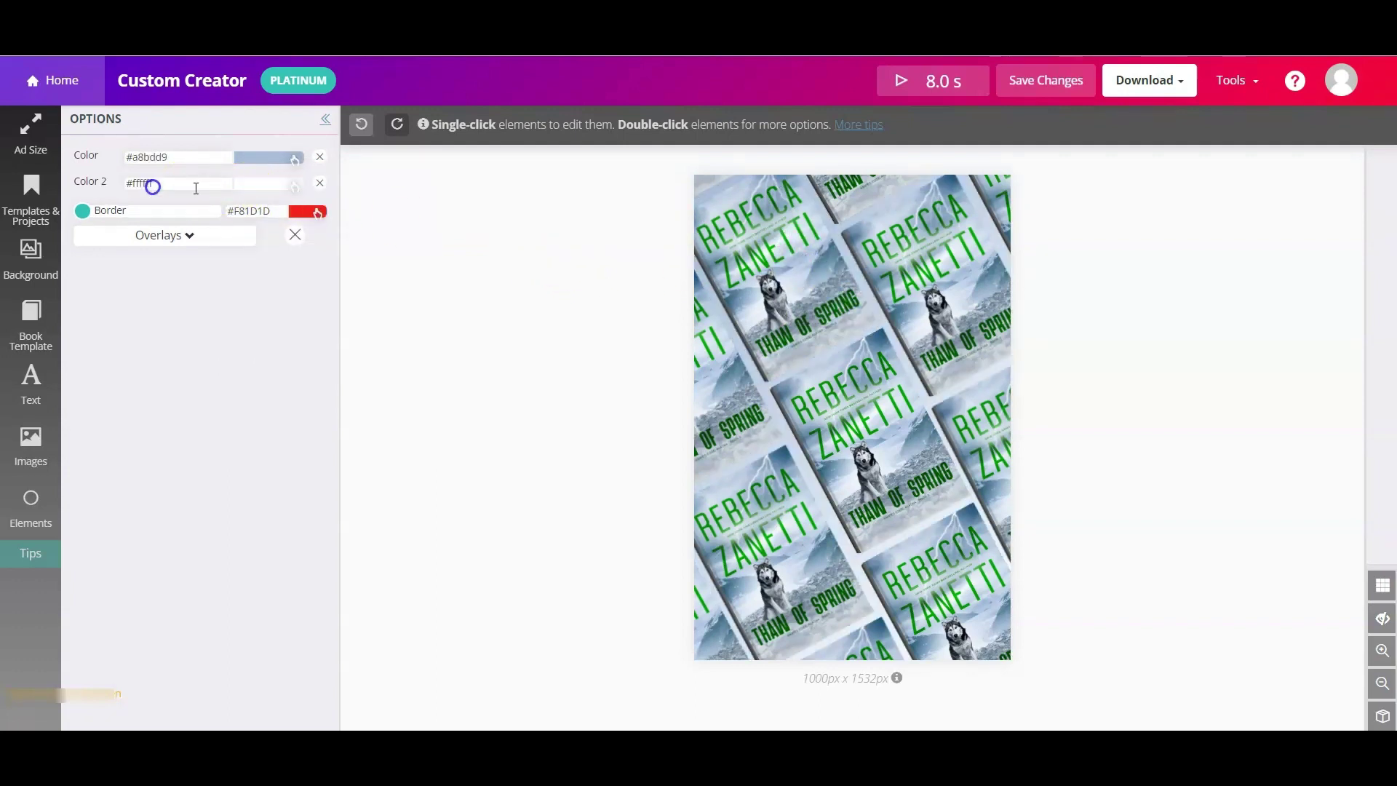
pyautogui.click(281, 190)
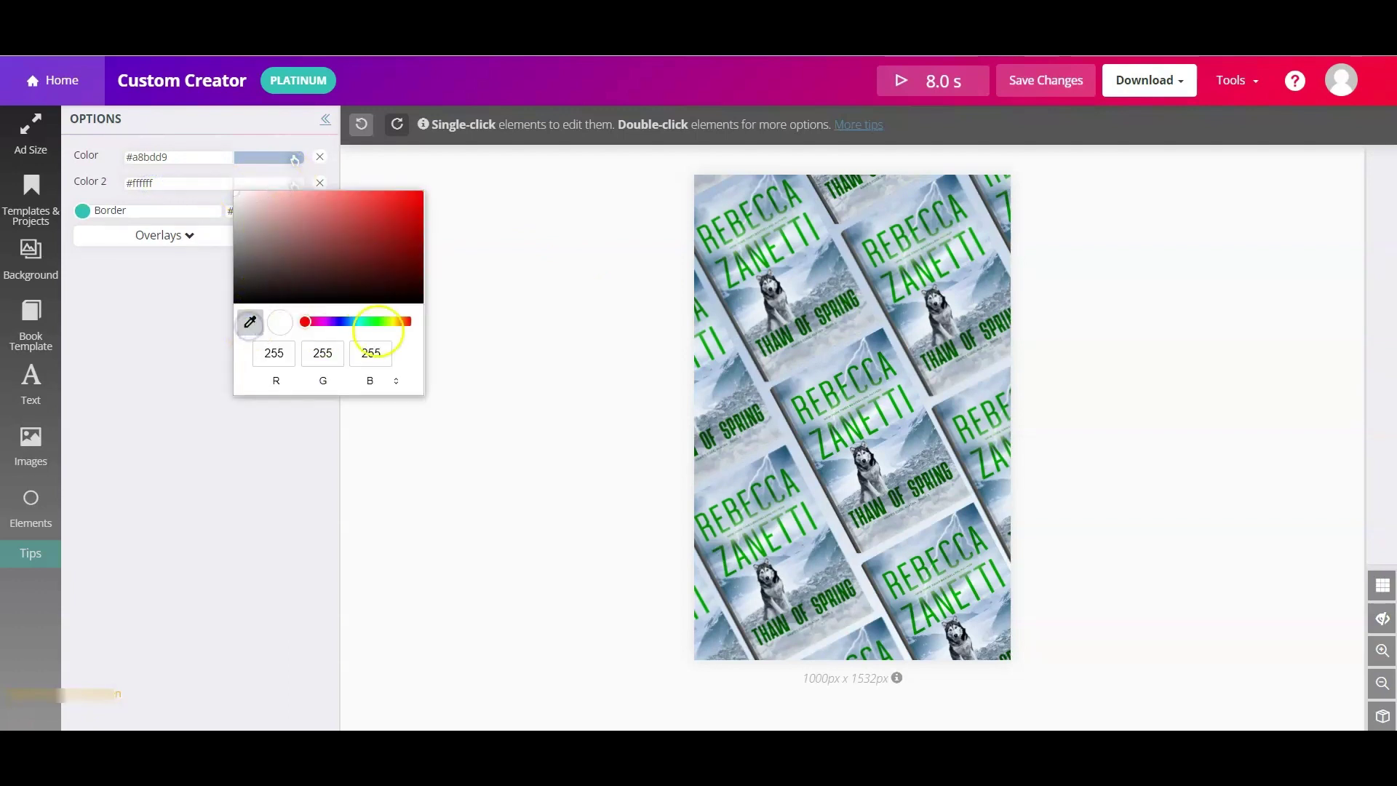
pyautogui.click(249, 322)
pyautogui.click(720, 296)
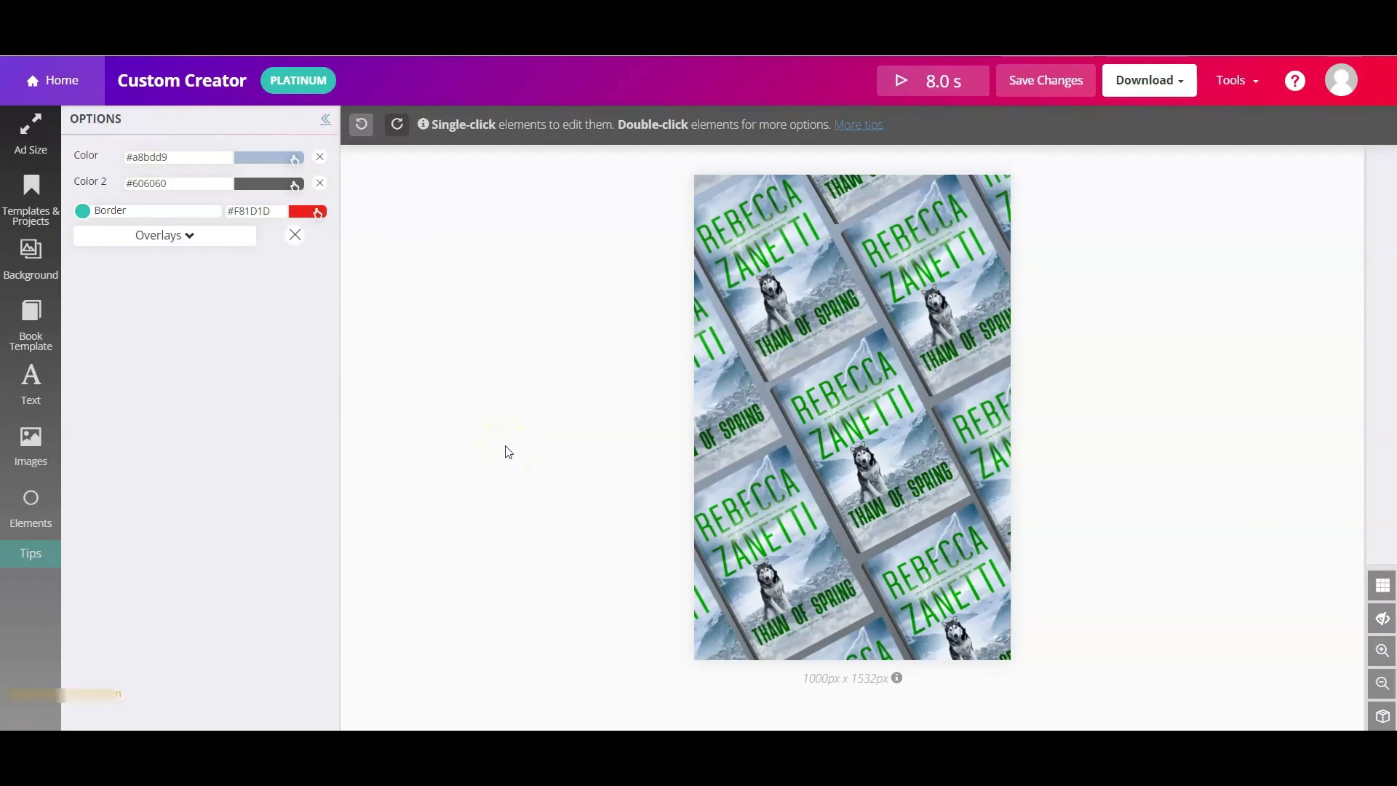
# Search the background videos for lightning and apply the 9-second lightning bolt clip.
pyautogui.click(32, 252)
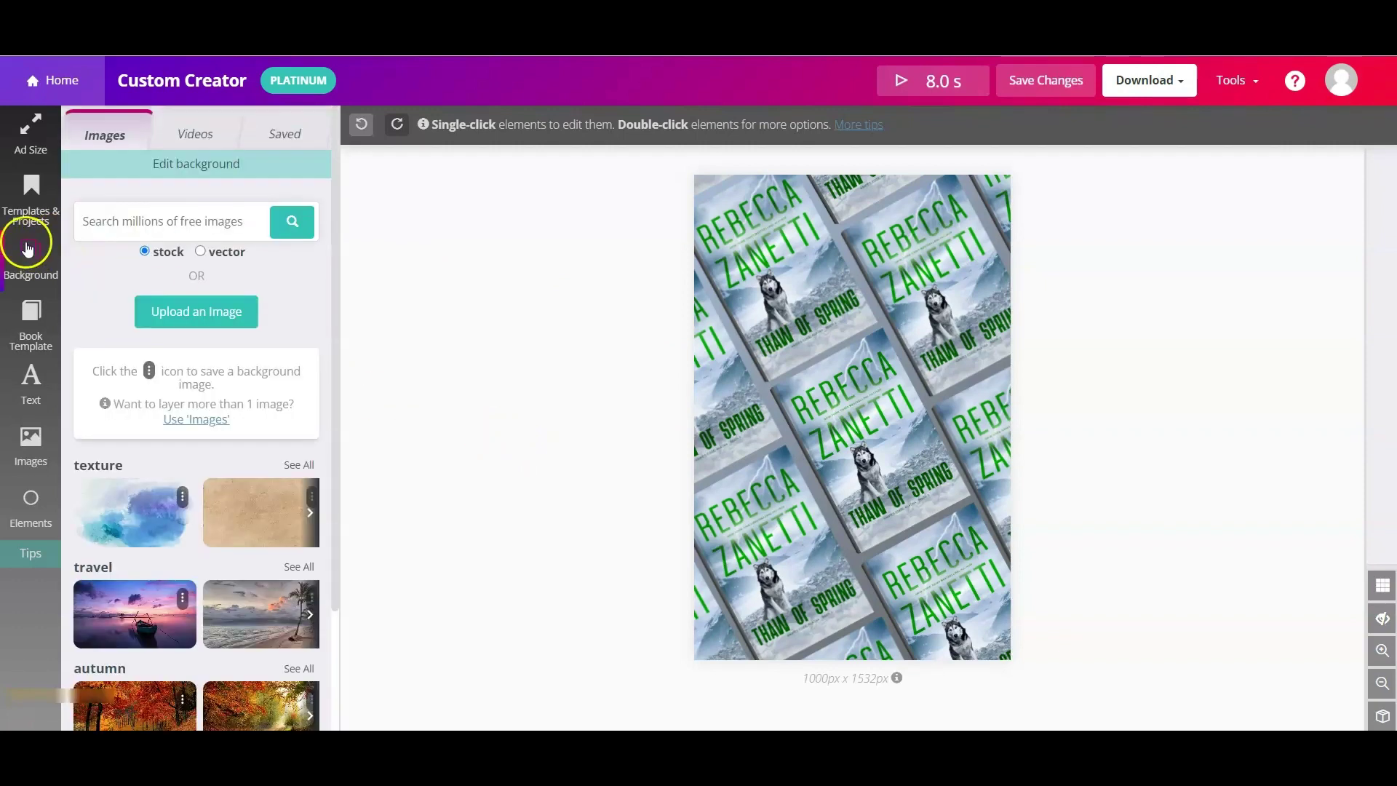
pyautogui.click(191, 137)
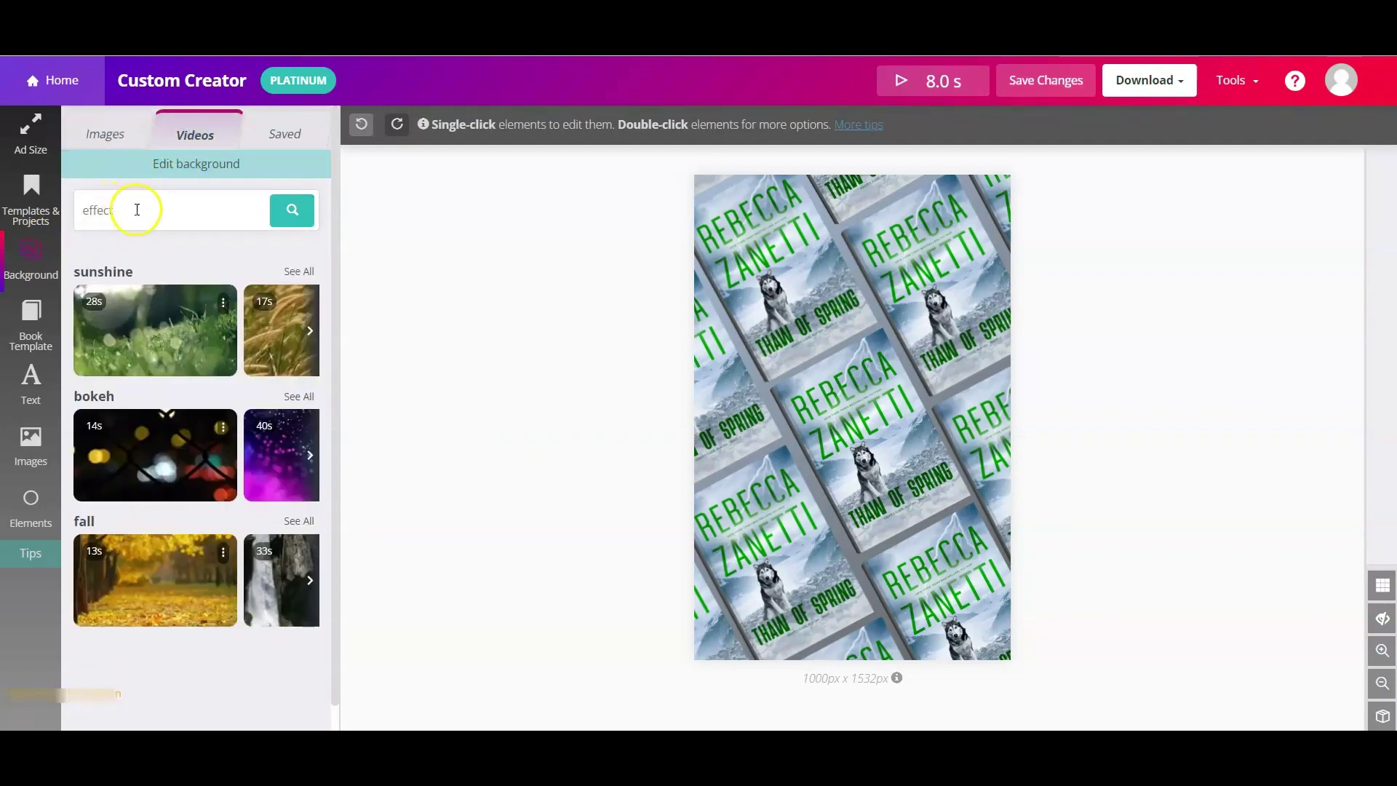
pyautogui.click(84, 210)
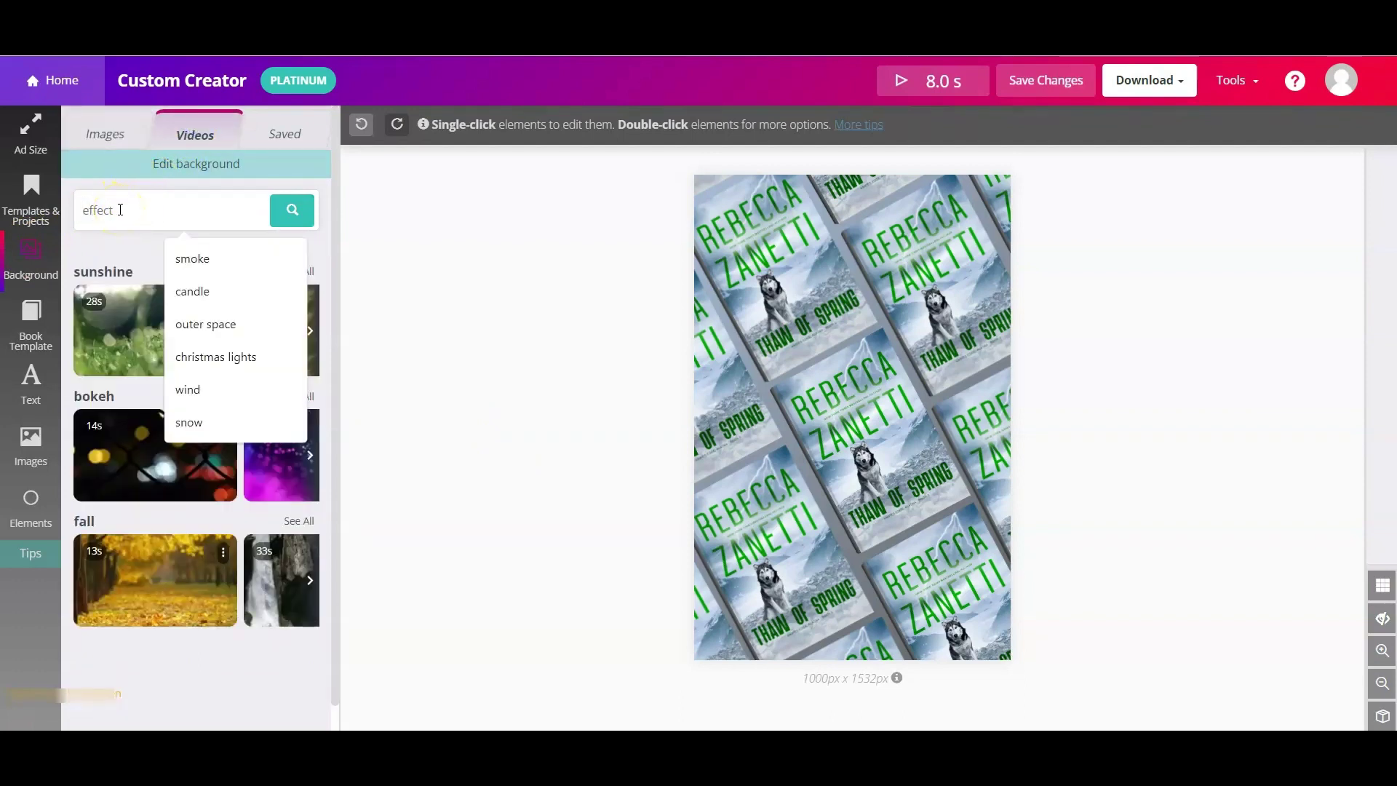
pyautogui.write('li')
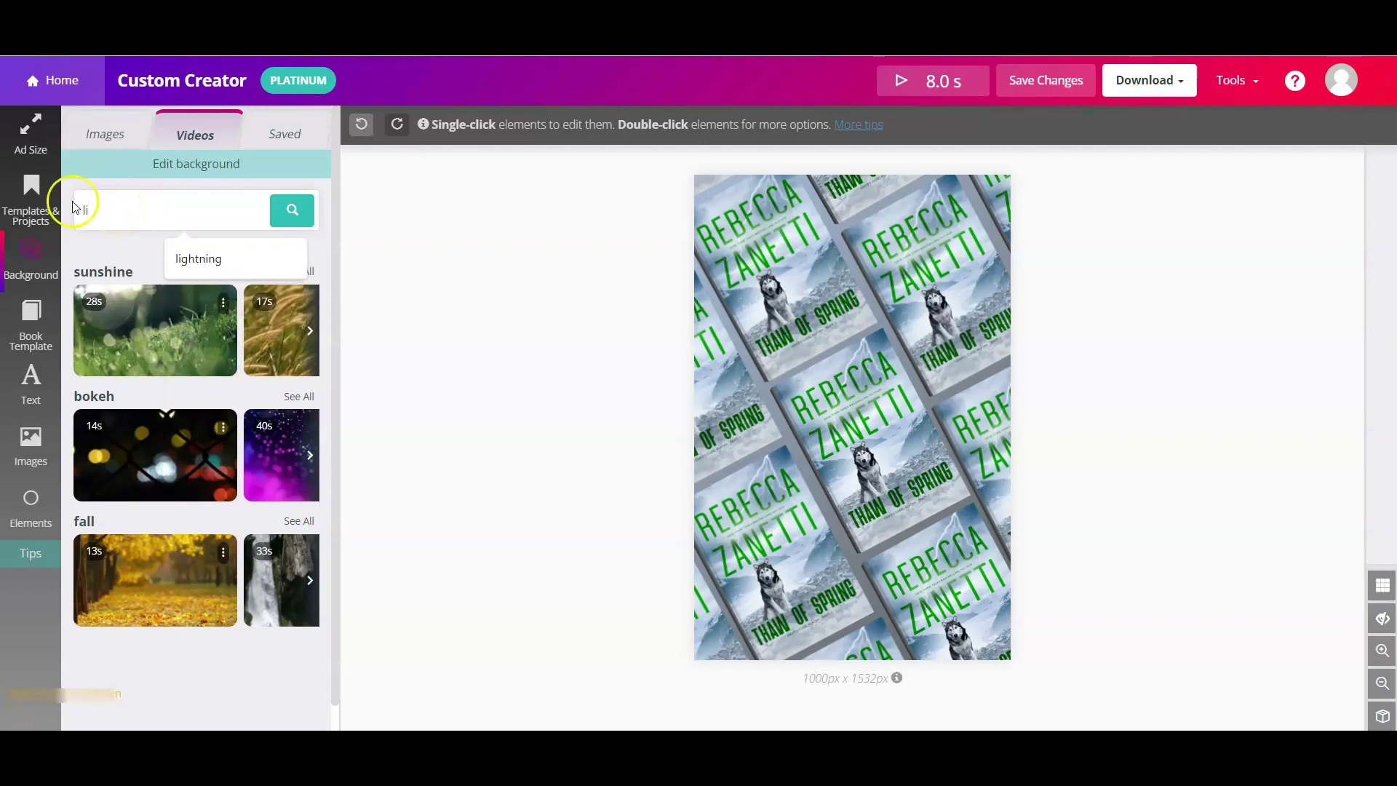
pyautogui.click(198, 258)
pyautogui.click(293, 213)
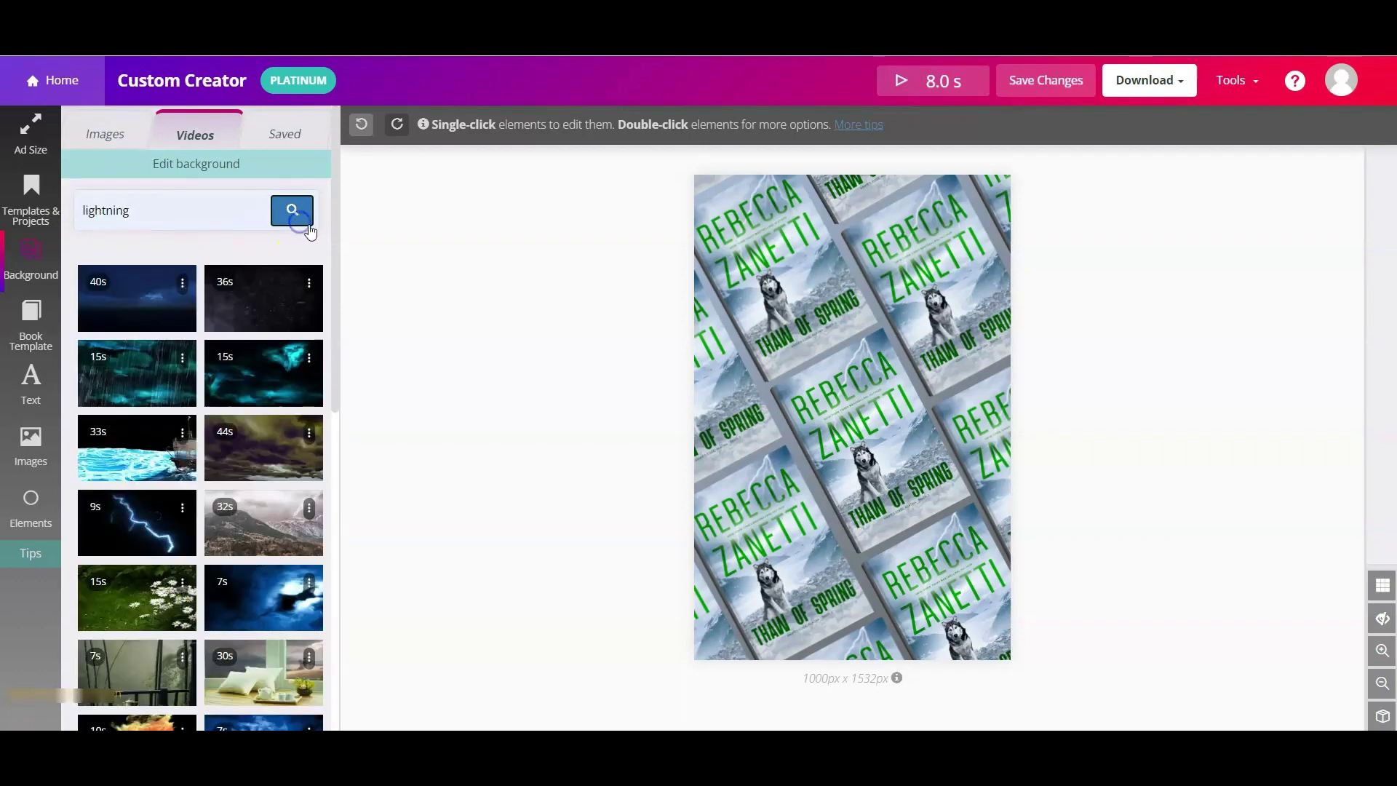
pyautogui.click(163, 529)
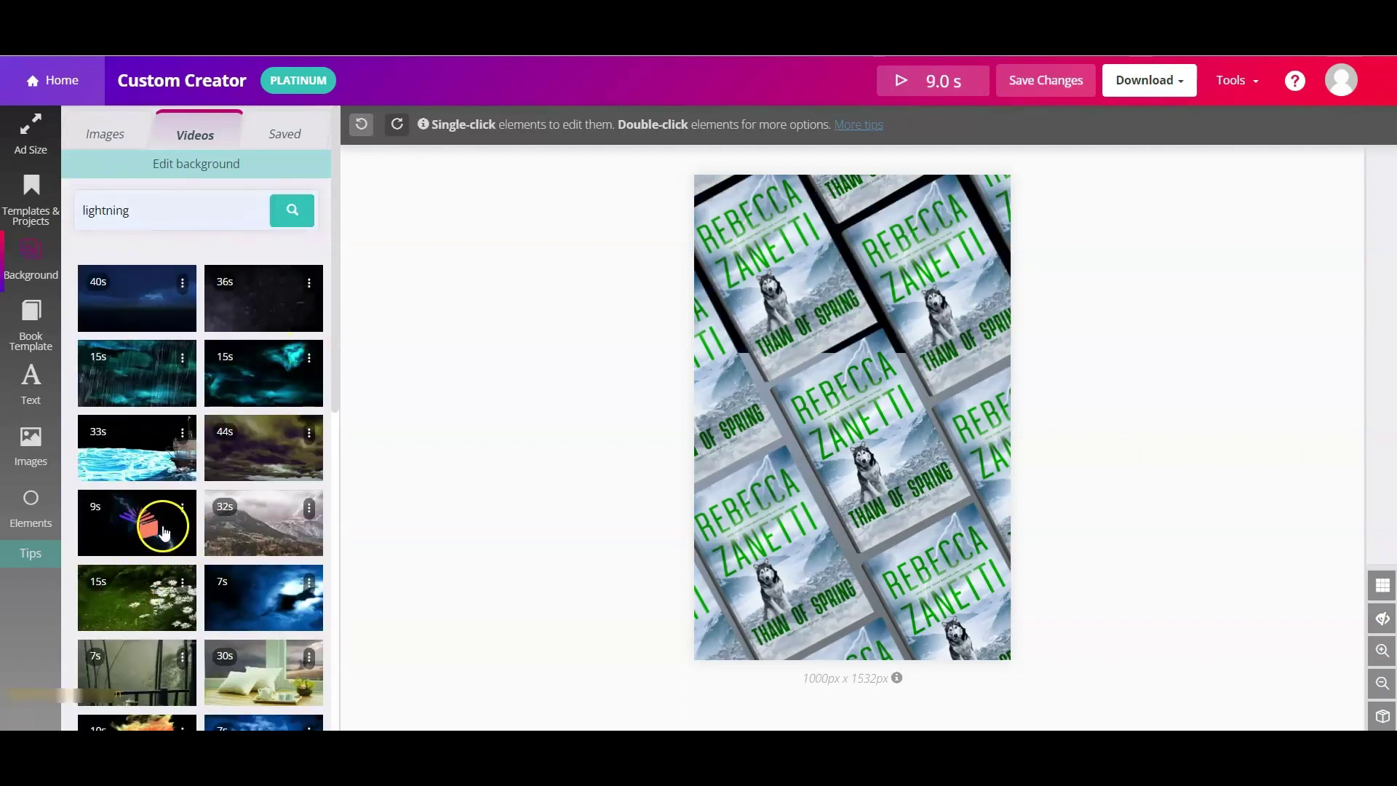
# Reveal the elements outside the canvas, enlarge the lightning video to cover the whole design, preview it, and hide the overflow again.
pyautogui.click(1382, 618)
pyautogui.moveTo(1092, 364); pyautogui.dragTo(1287, 633)
pyautogui.doubleClick(1194, 390)
pyautogui.click(209, 182)
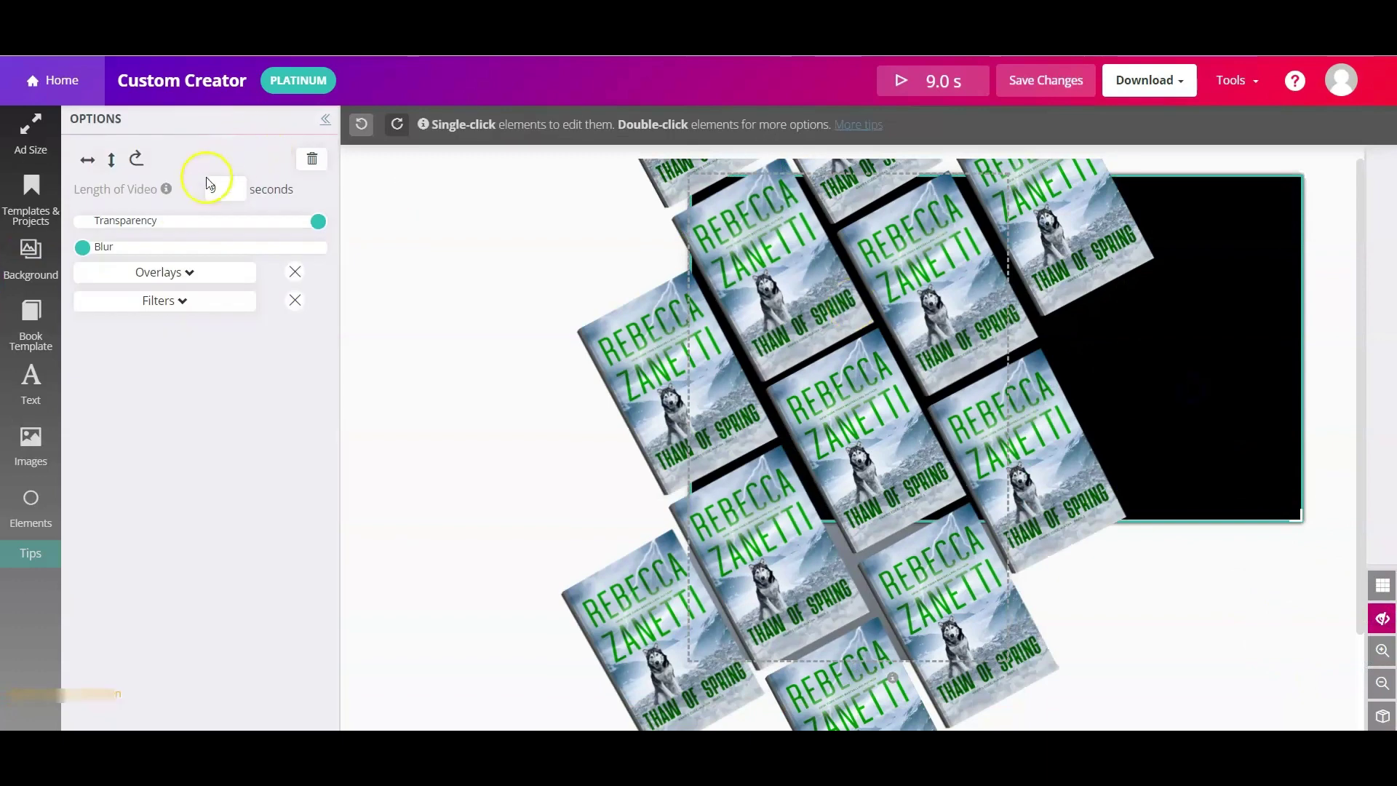
pyautogui.moveTo(1286, 520); pyautogui.dragTo(1322, 686)
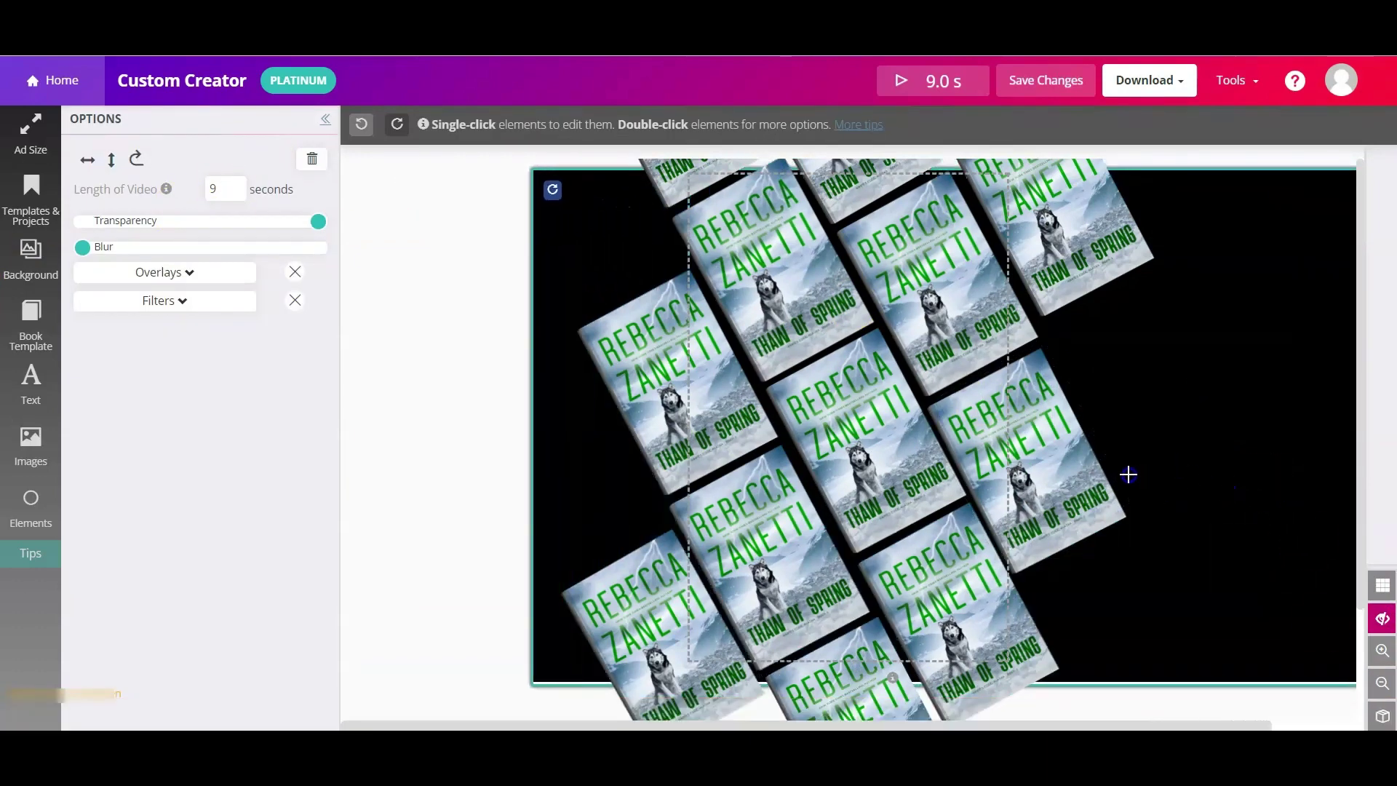
pyautogui.click(978, 88)
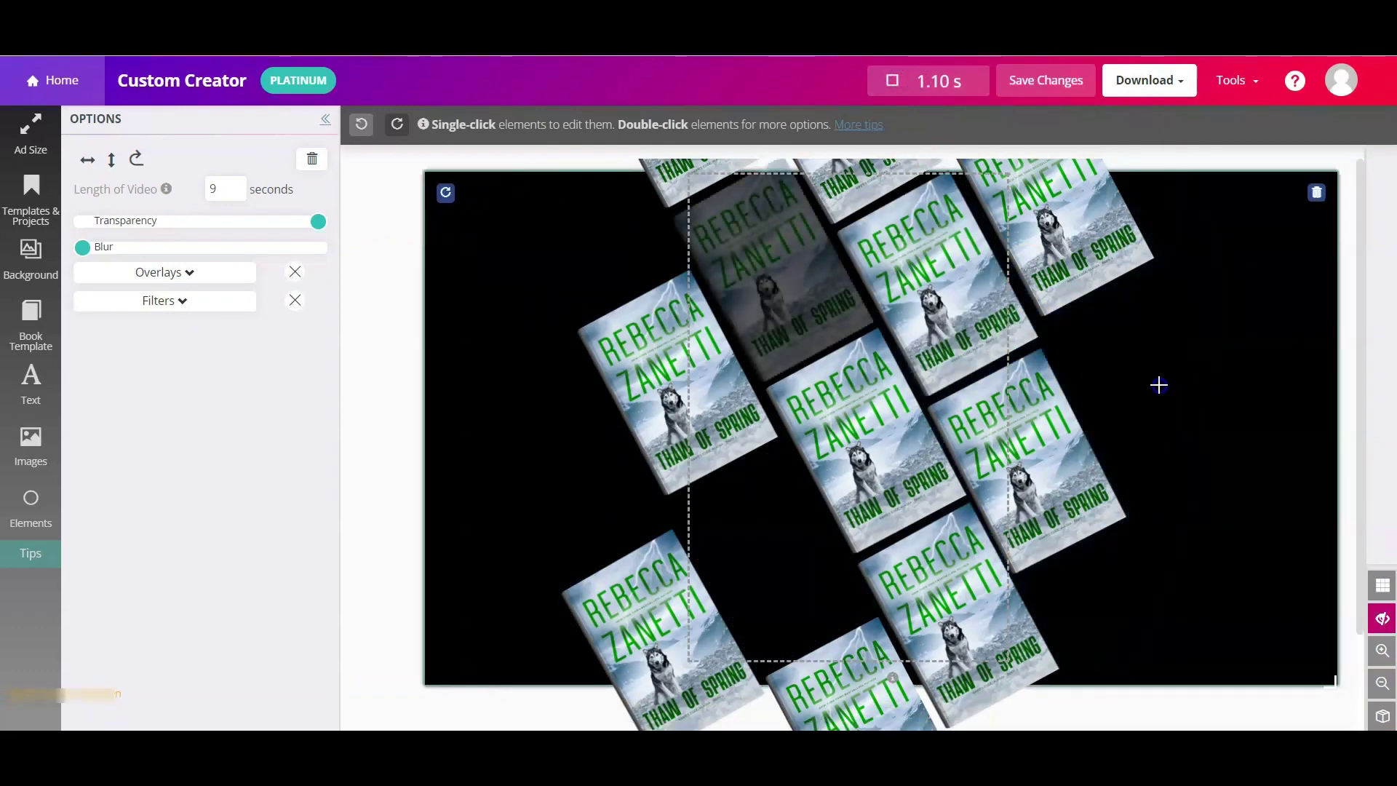
pyautogui.click(1382, 618)
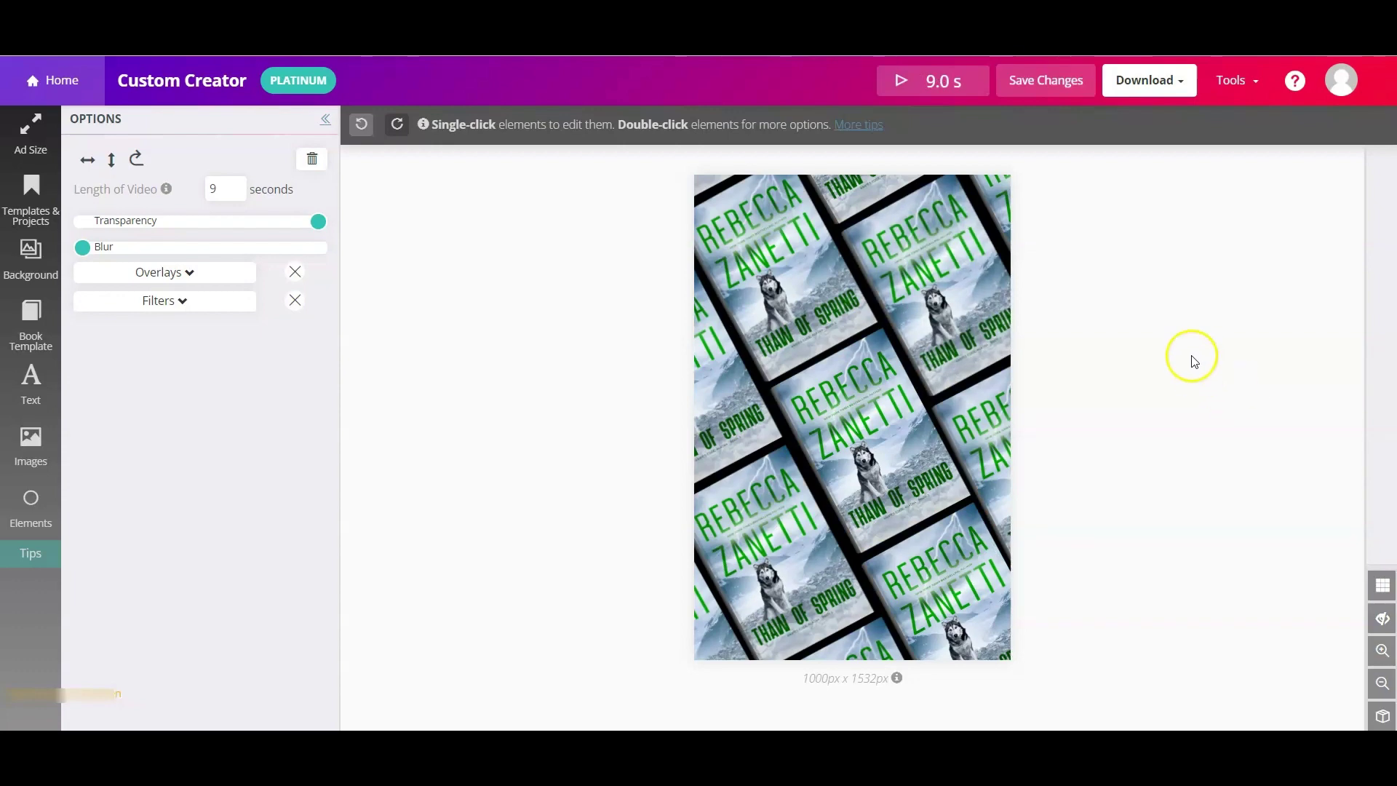
# Save the design as a new project named "Diagonal collage animated".
pyautogui.click(1046, 86)
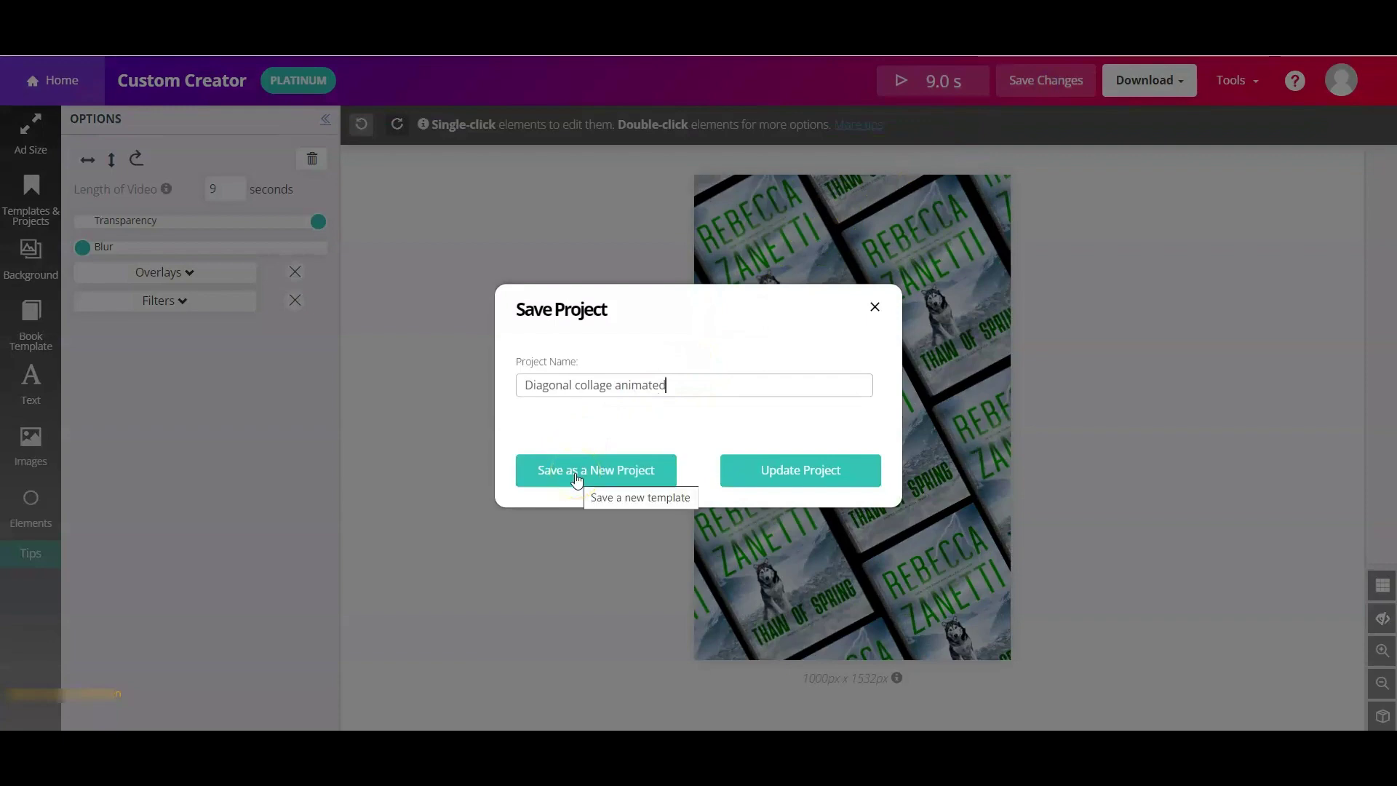
pyautogui.click(624, 477)
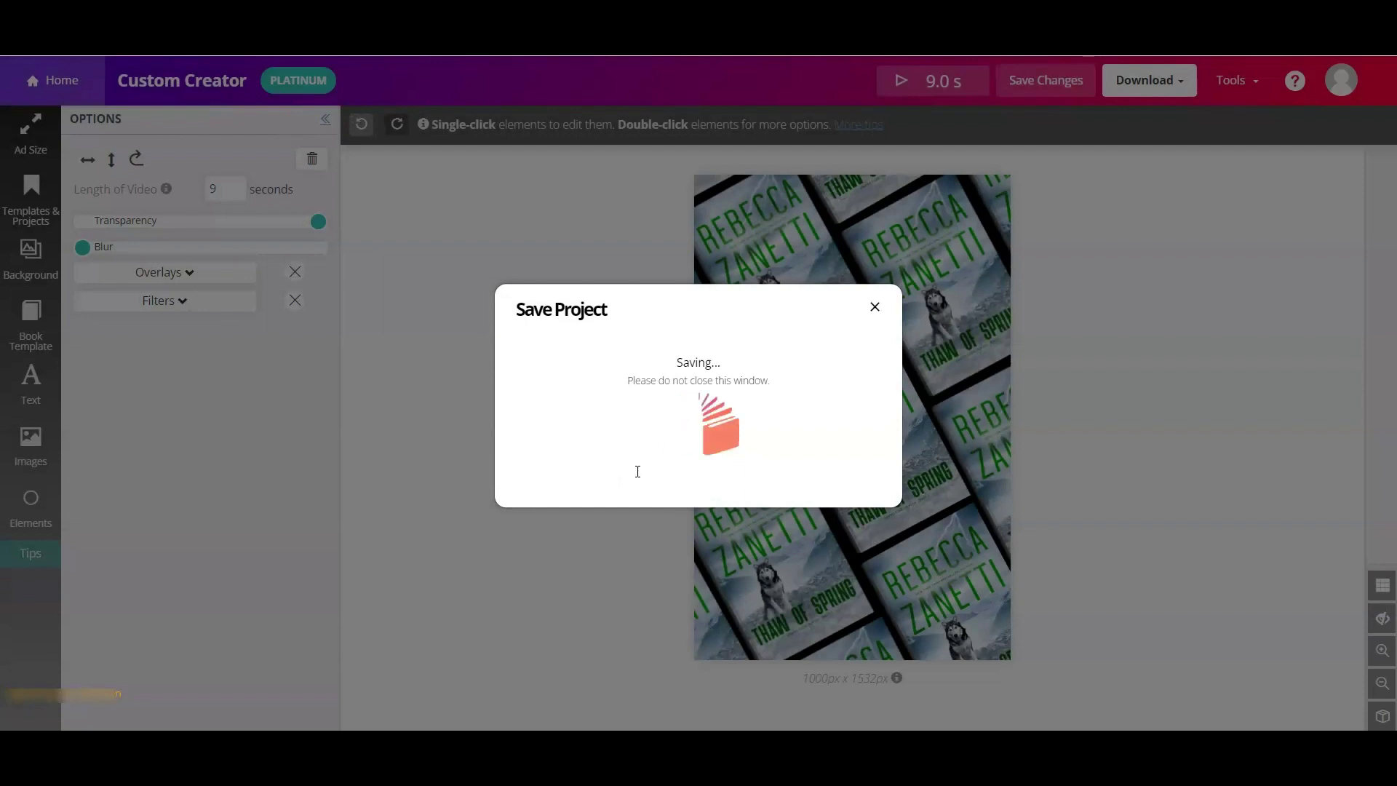
pyautogui.click(178, 191)
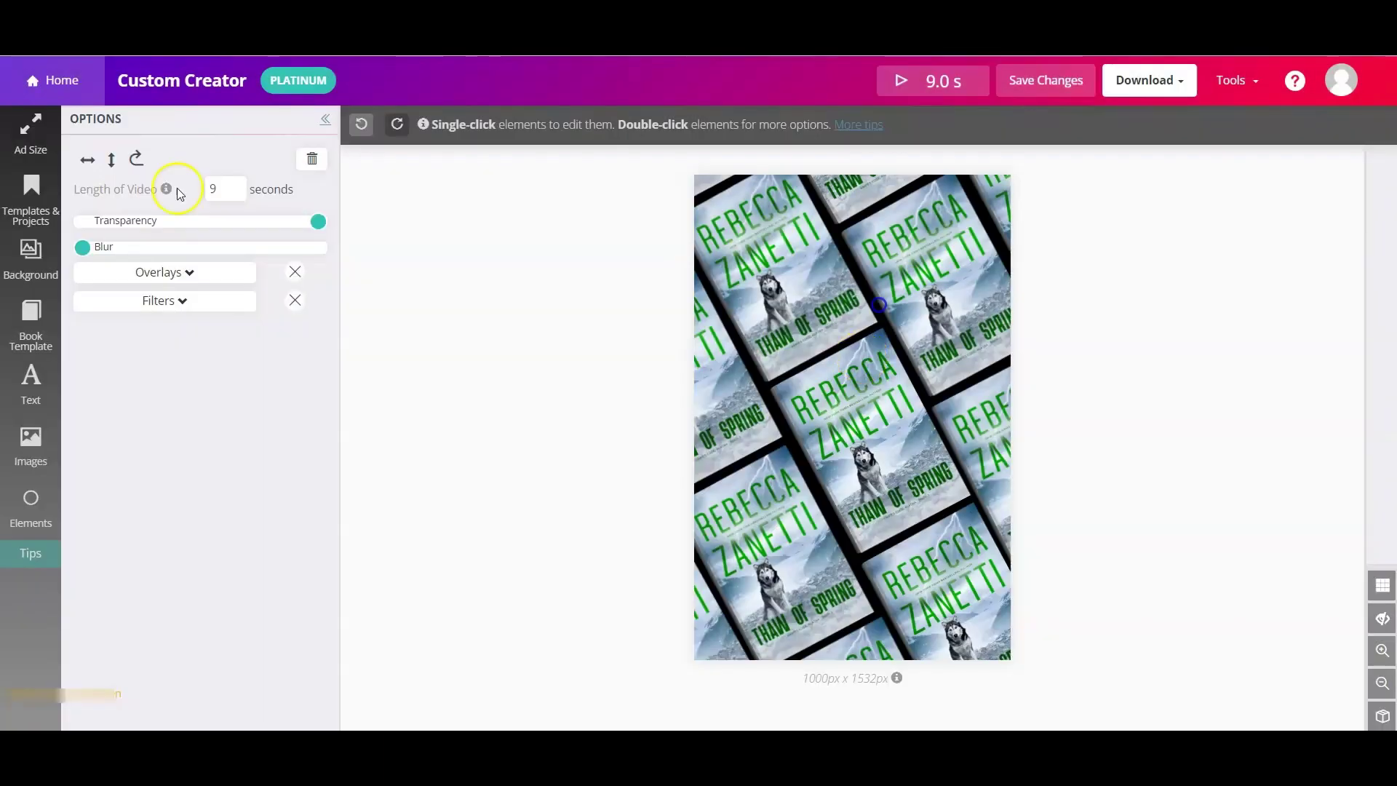
# Return to the home page, open the saved Burn of Summer collage with the fire background, and show its elements outside the canvas.
pyautogui.click(95, 84)
pyautogui.click(775, 140)
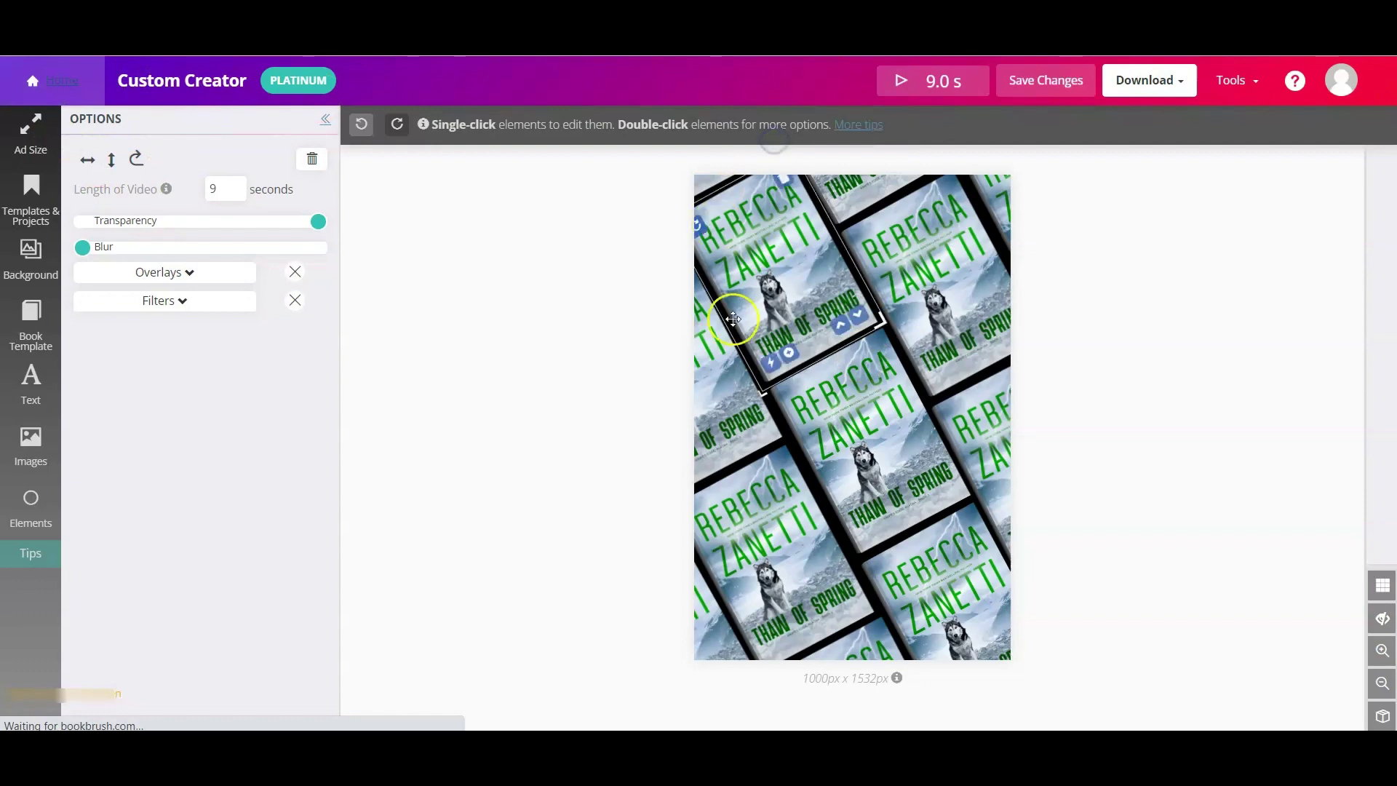
pyautogui.scroll(-5, 785, 412)
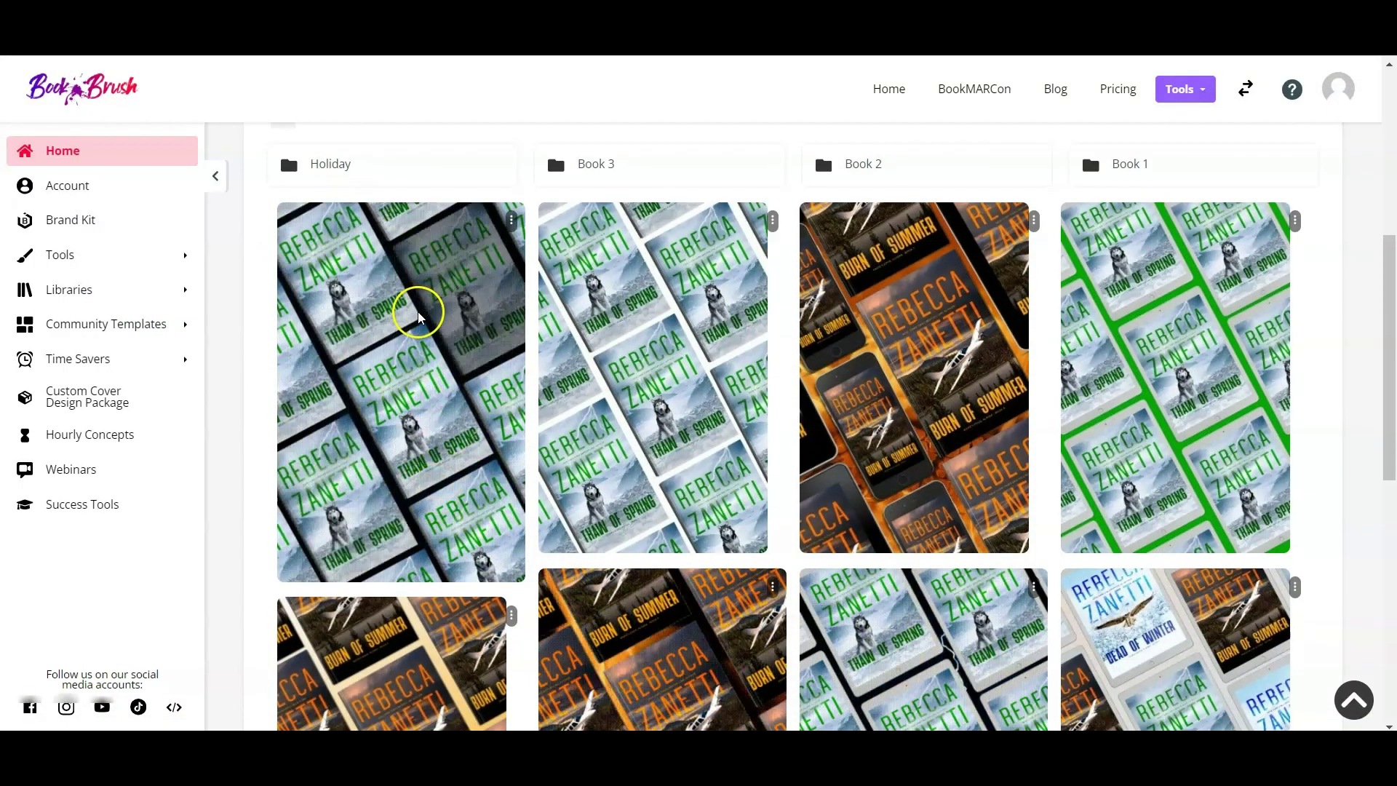
pyautogui.click(934, 318)
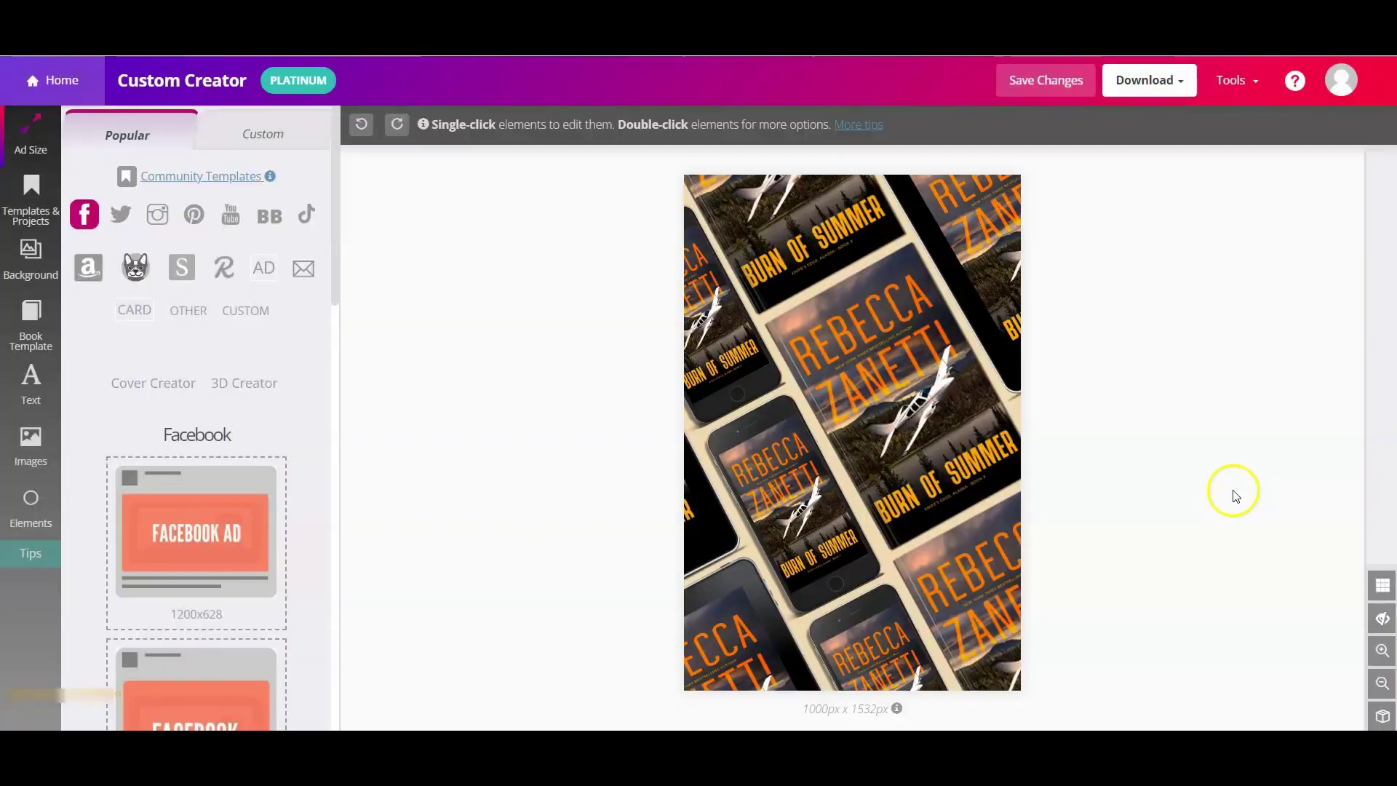
pyautogui.click(1383, 620)
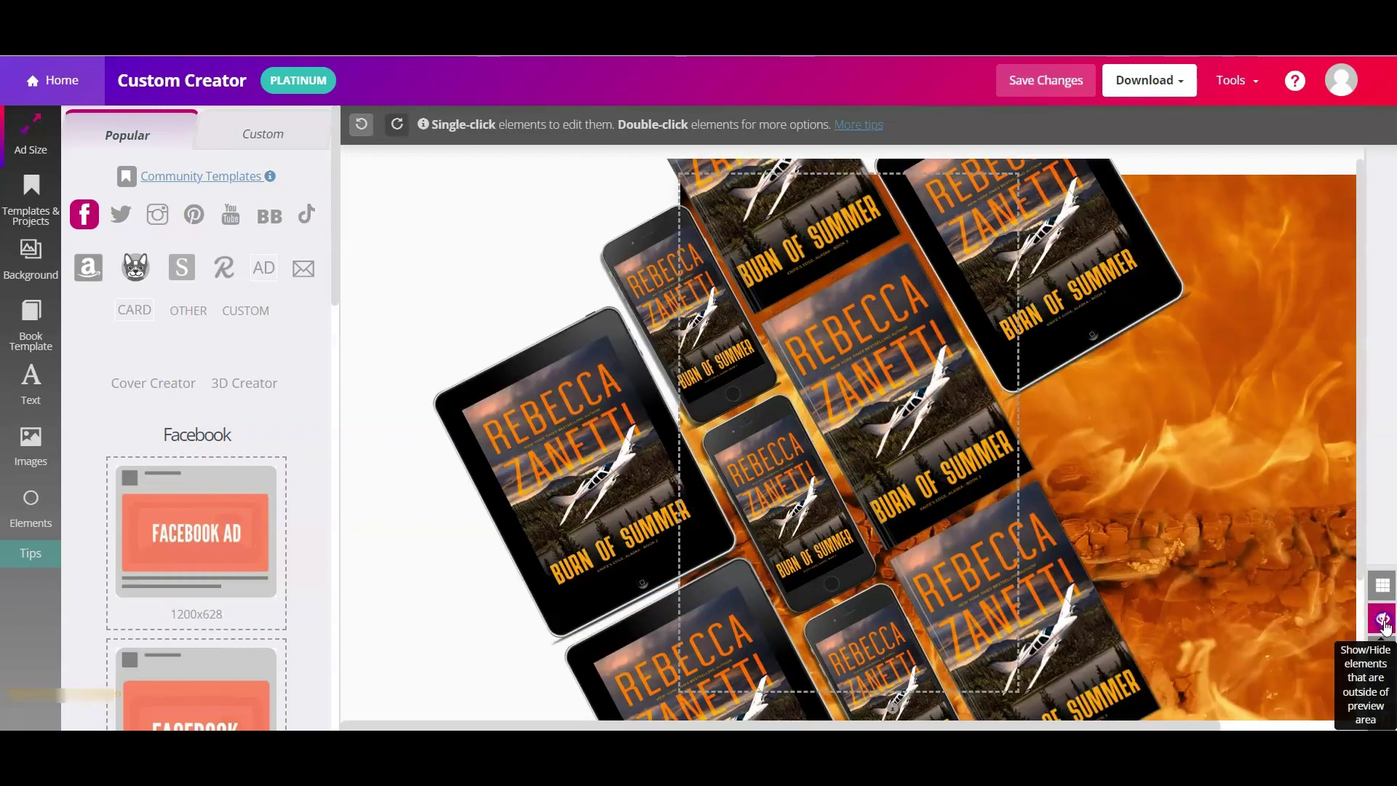
# Move the fire background so it covers the whole canvas, and check the design with the outside elements hidden and shown.
pyautogui.moveTo(1295, 461); pyautogui.dragTo(1151, 447)
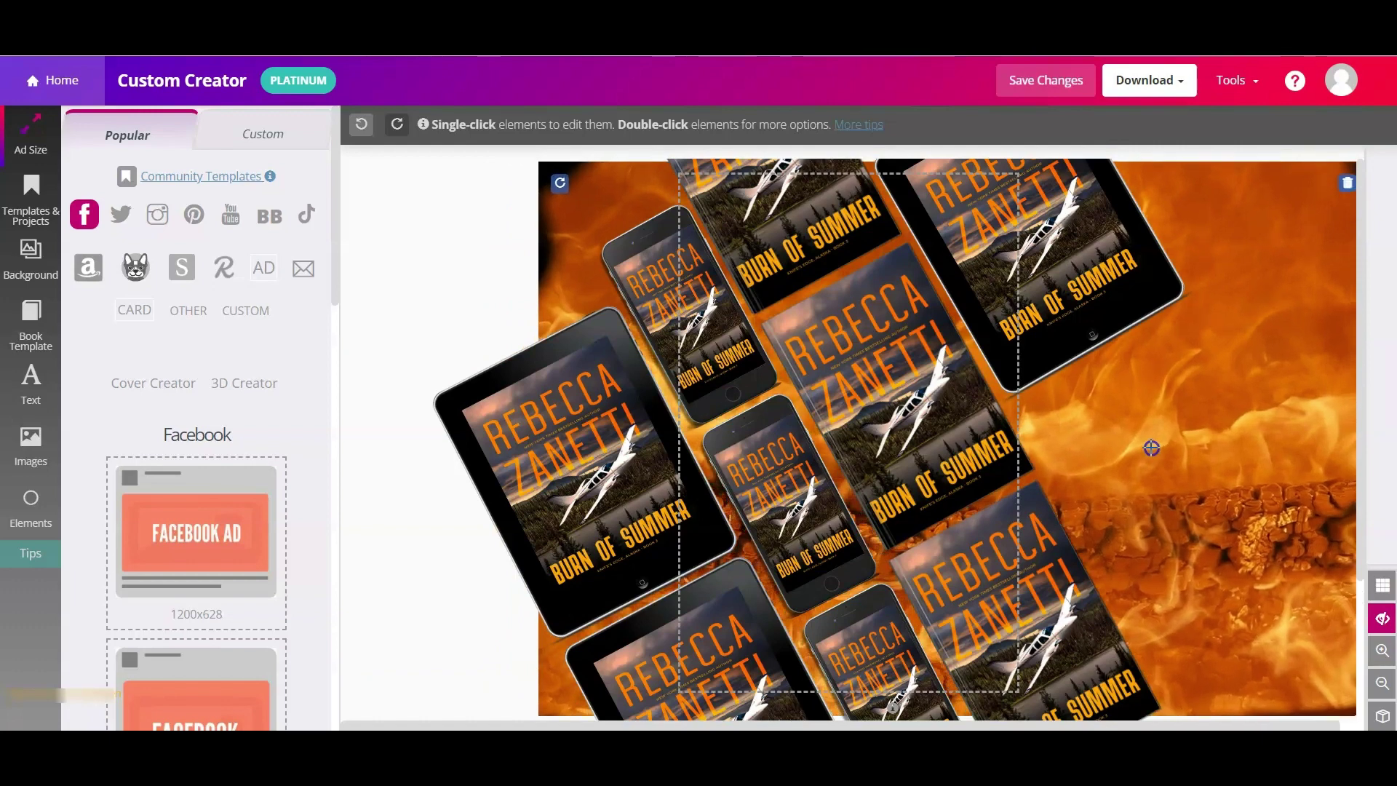
pyautogui.click(1383, 620)
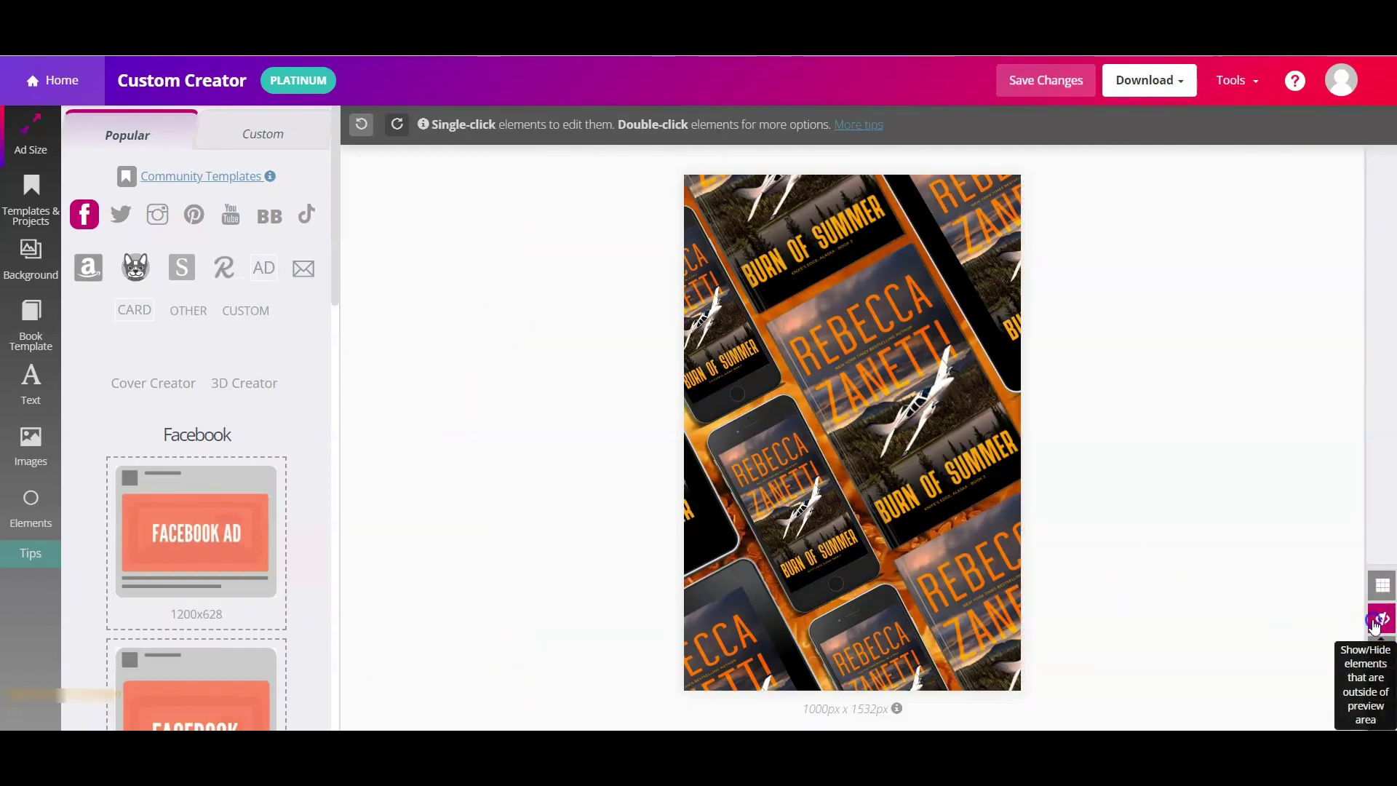
pyautogui.click(1377, 622)
pyautogui.click(578, 418)
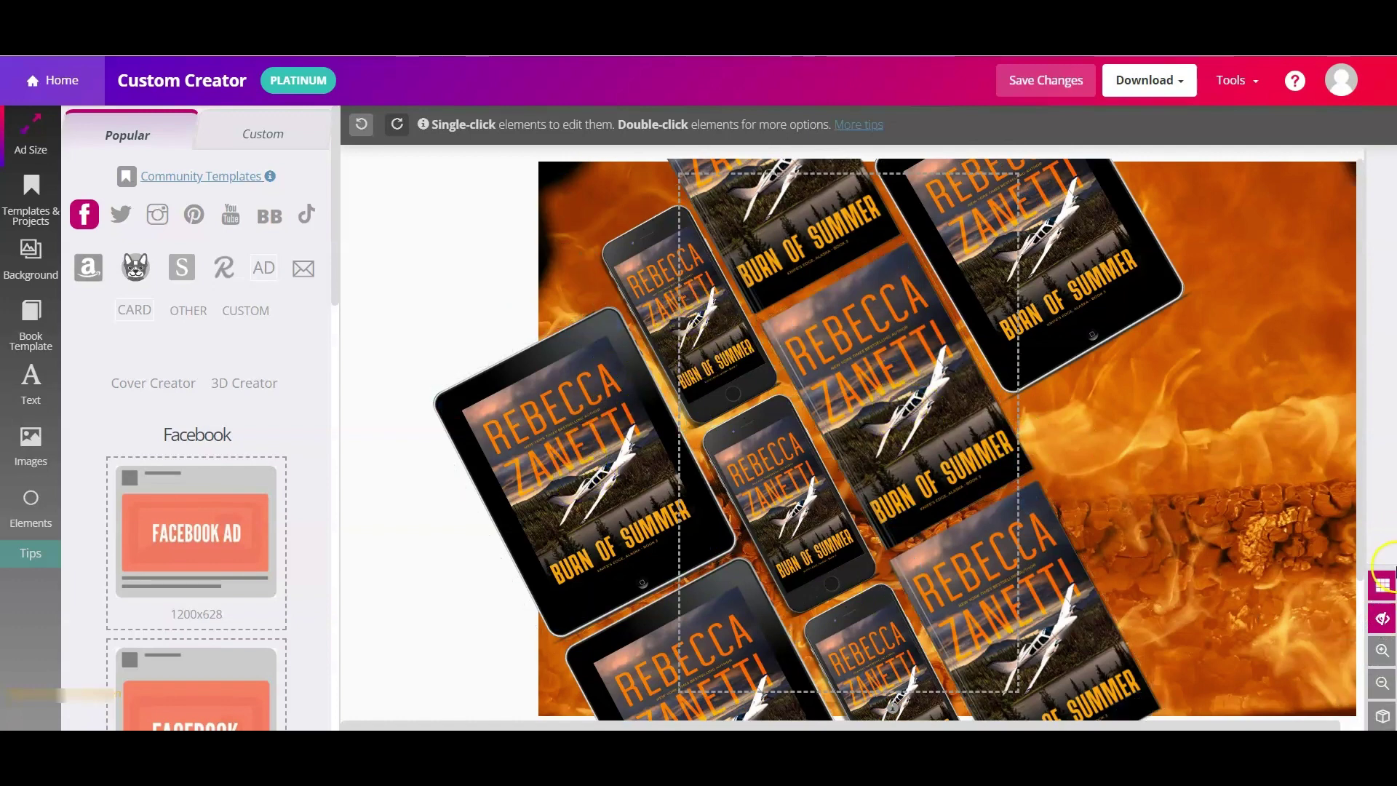
pyautogui.click(1383, 621)
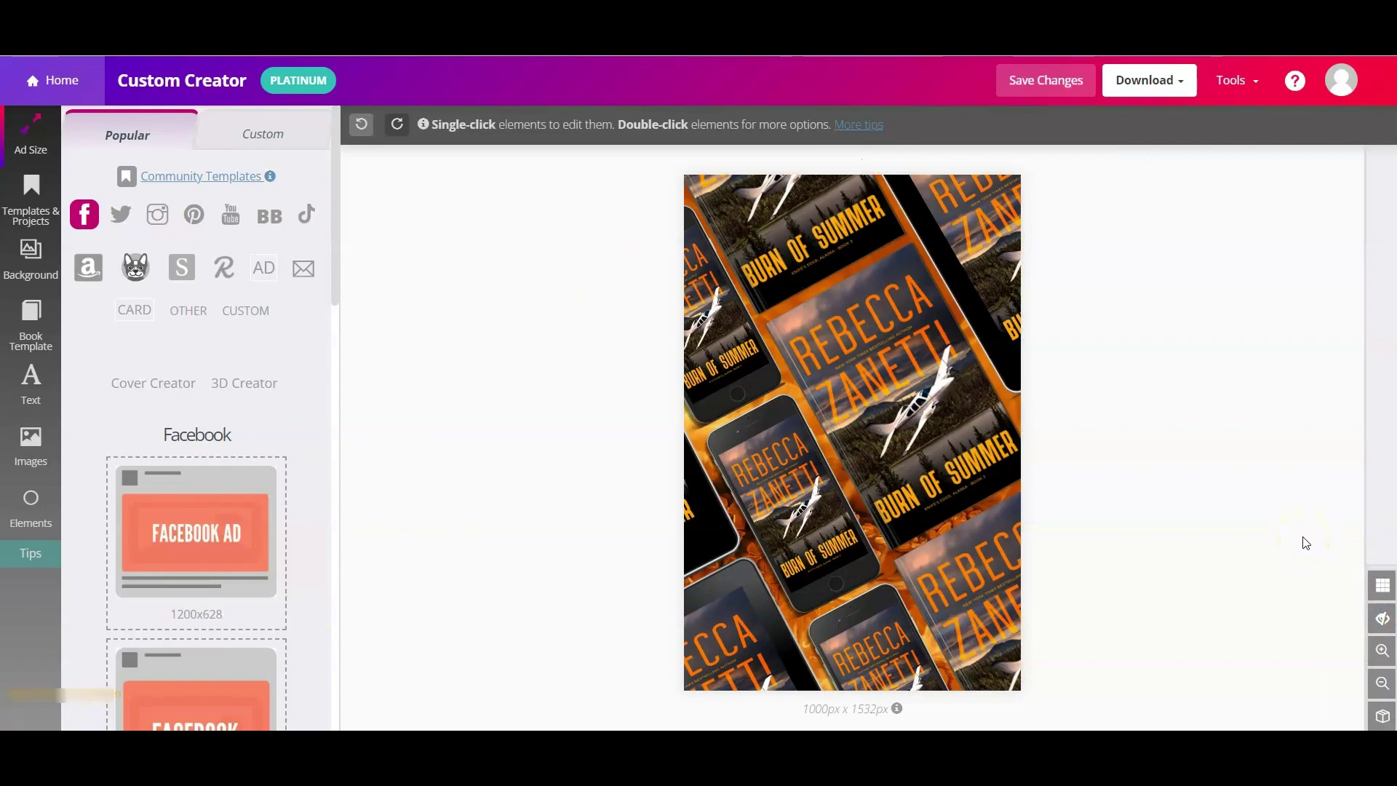
# Open the saved project "Thaw of Spring ebook collage green" and inspect its elements outside the canvas.
pyautogui.click(24, 187)
pyautogui.scroll(-5, 196, 473)
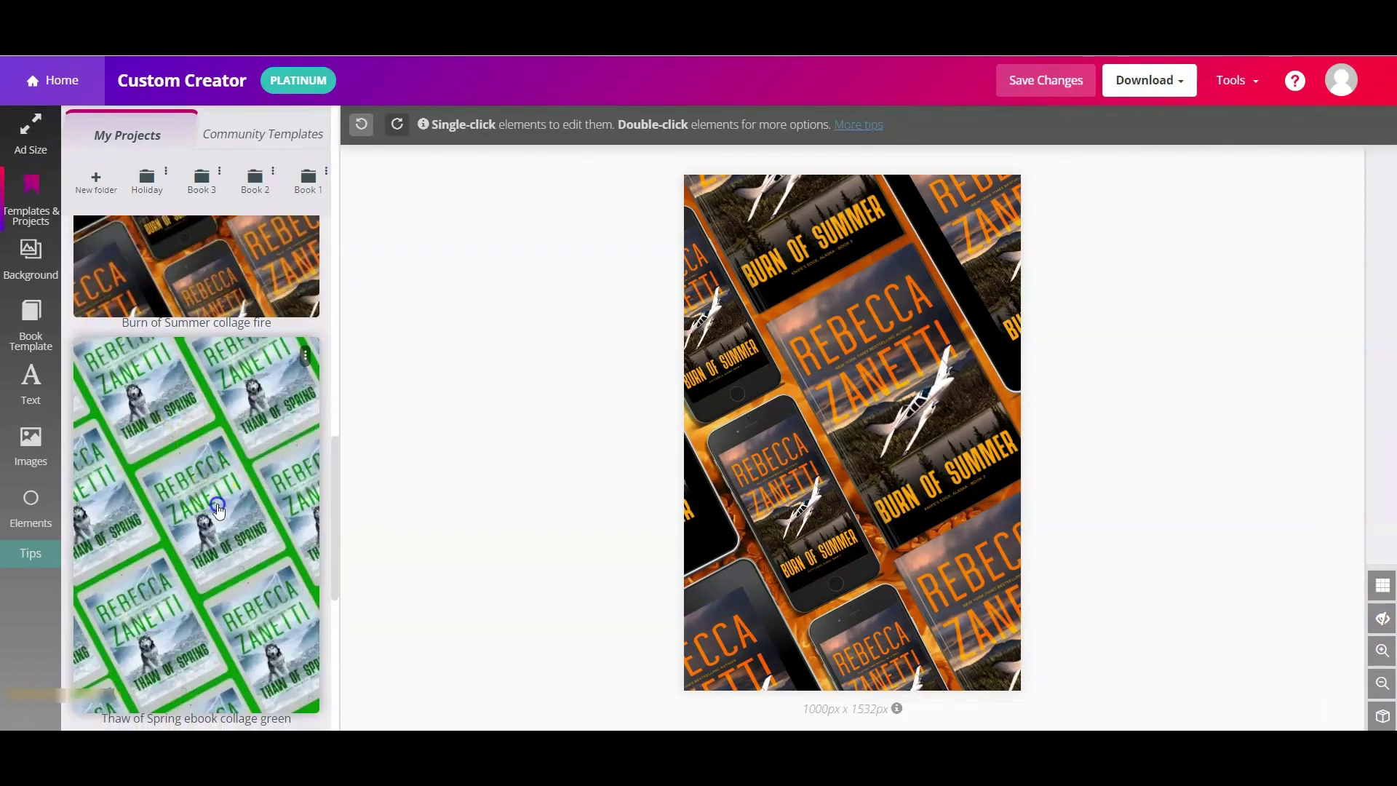
pyautogui.click(211, 509)
pyautogui.click(1382, 624)
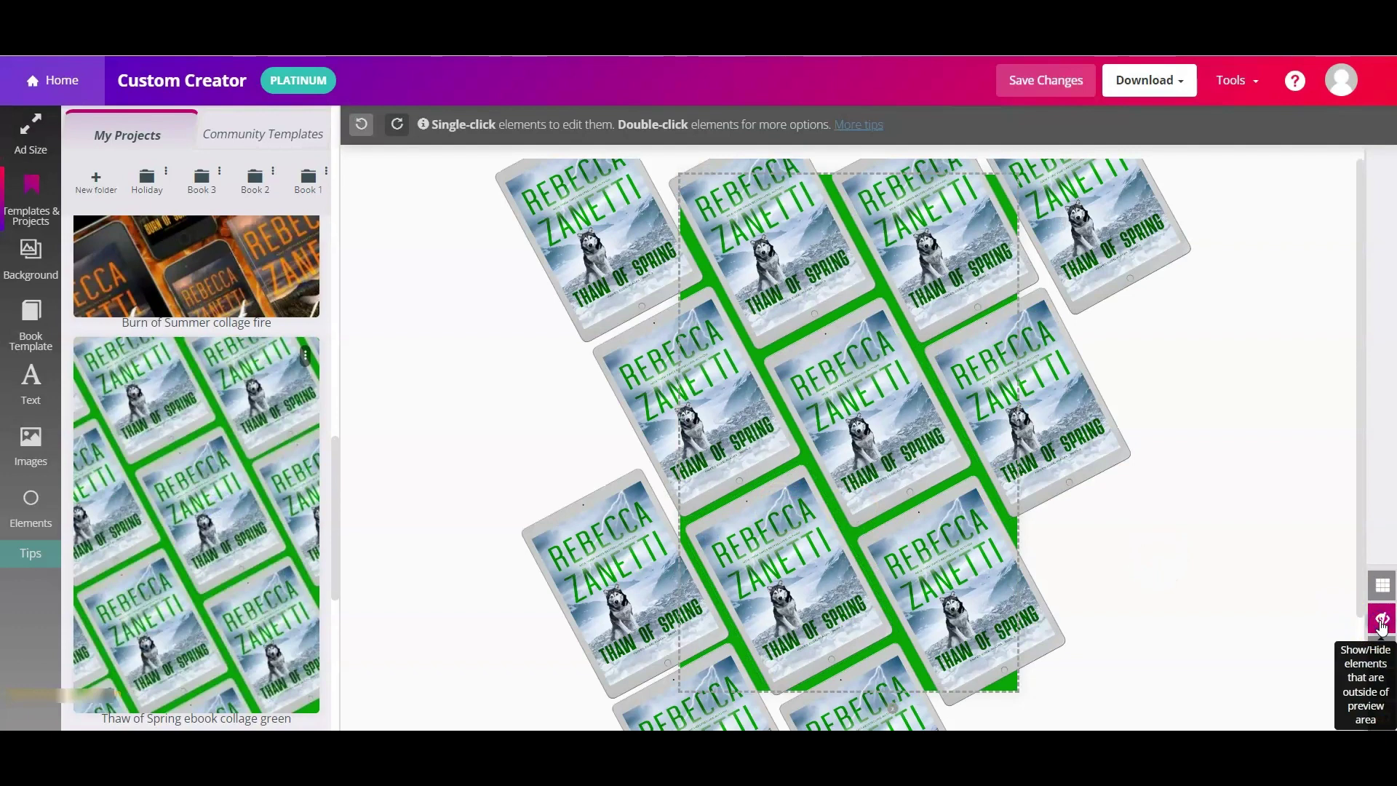
pyautogui.click(946, 228)
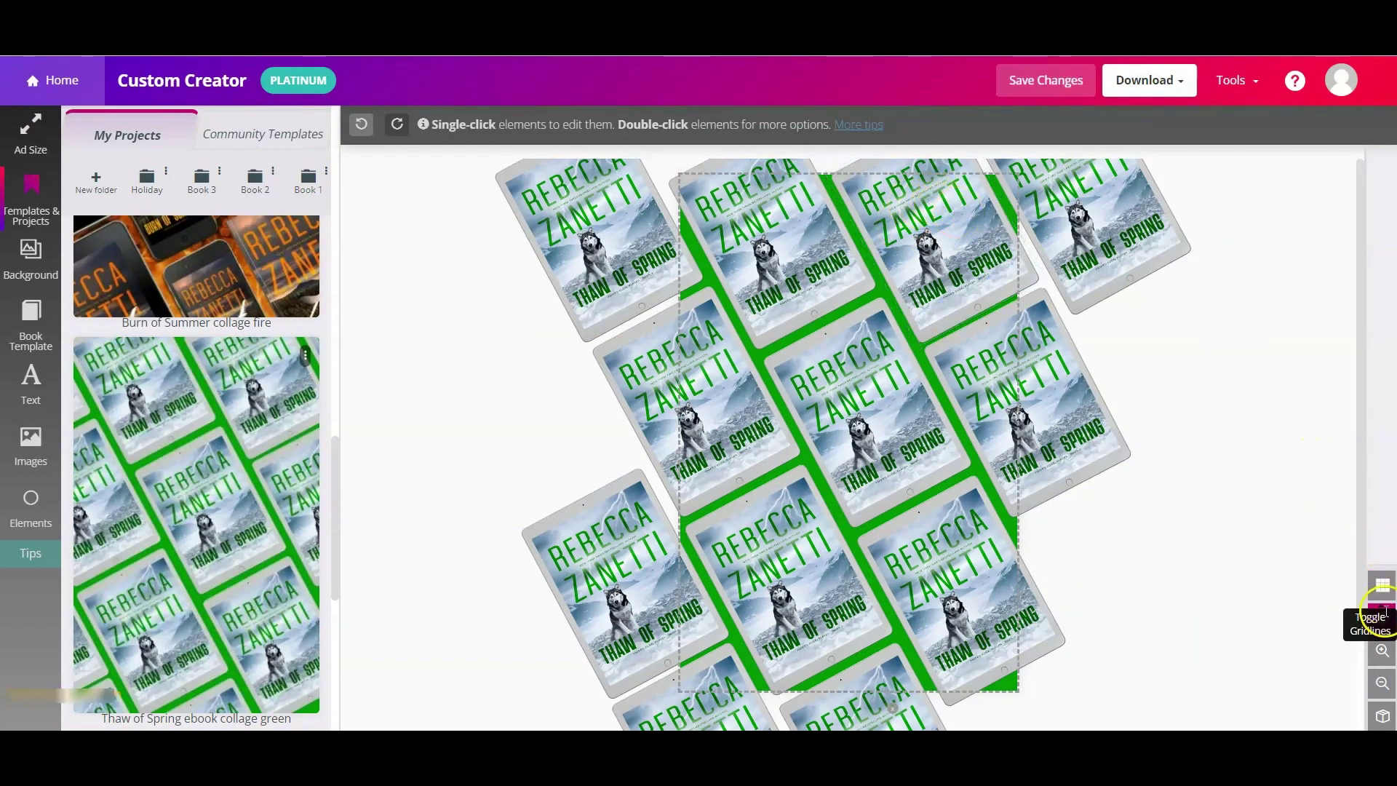
pyautogui.click(1382, 619)
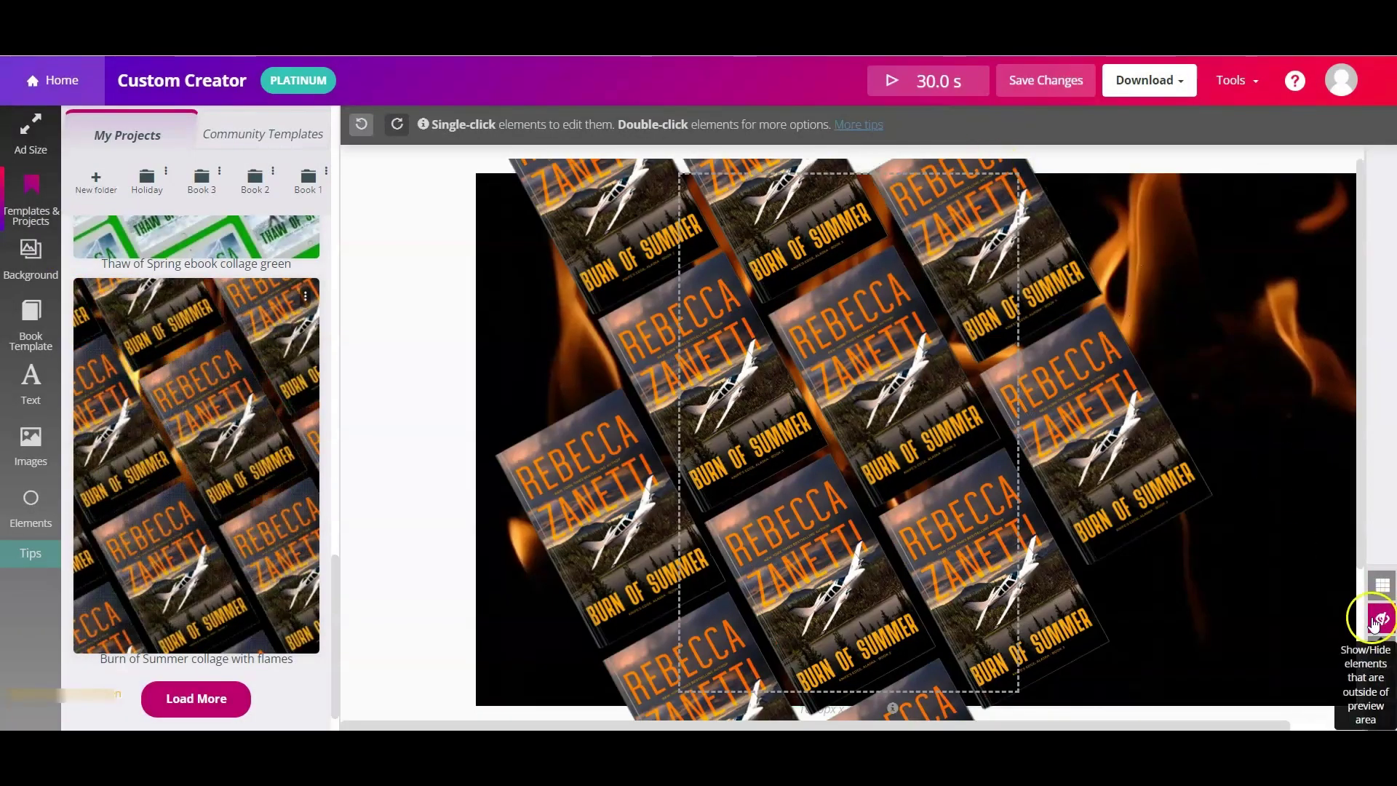
# Hide the elements outside the canvas in "Burn of Summer collage with flames" and preview its animation.
pyautogui.click(1377, 621)
pyautogui.click(889, 82)
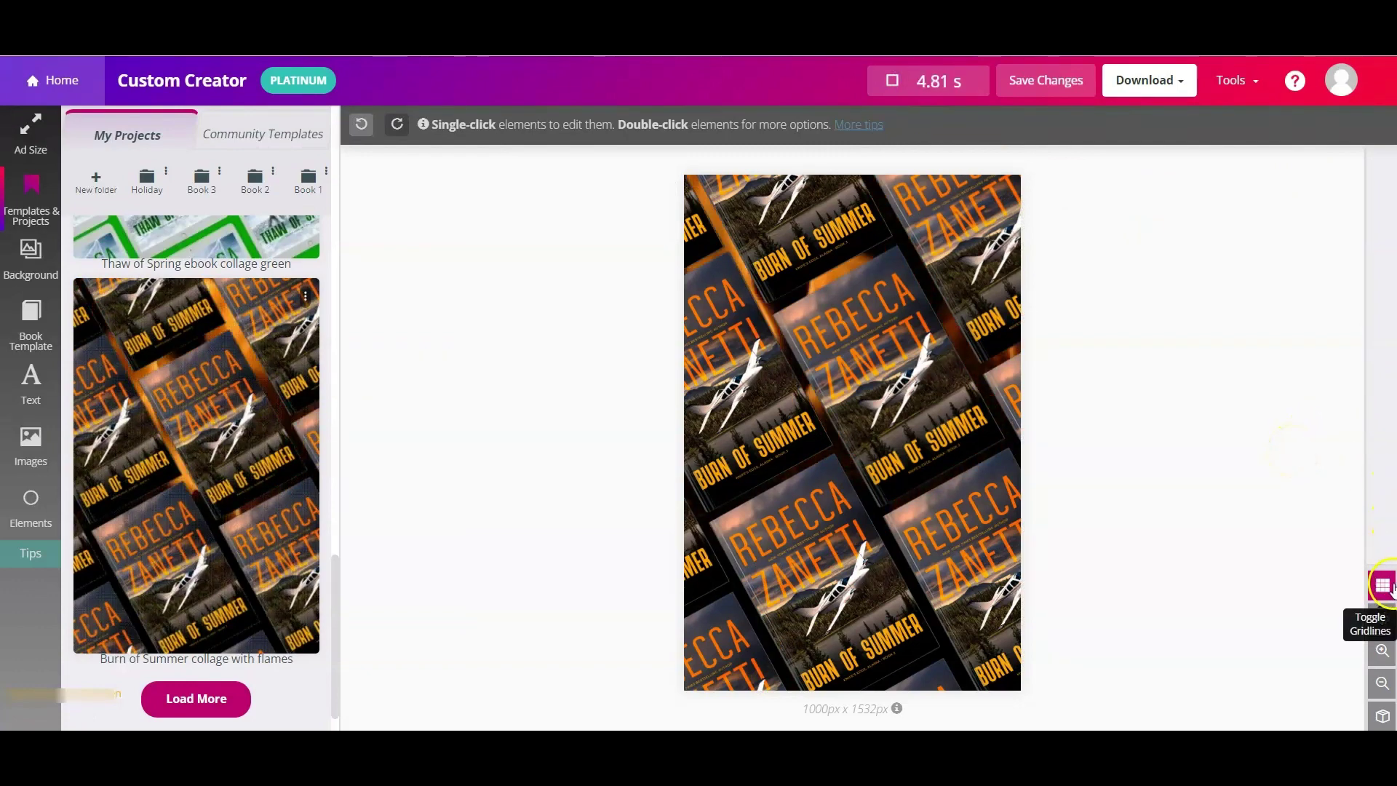
pyautogui.click(1382, 619)
pyautogui.click(1381, 619)
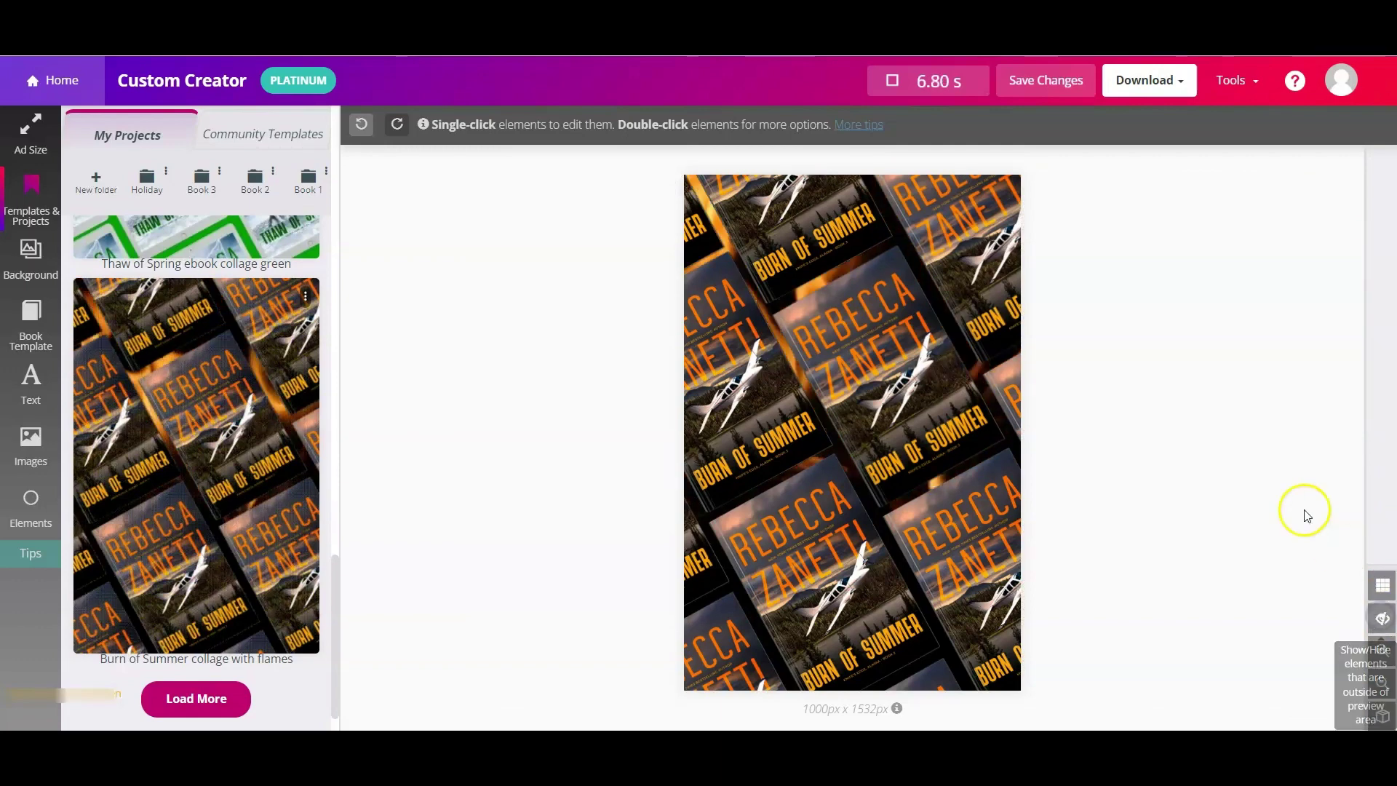
pyautogui.click(944, 73)
# Load more saved projects, open "Thaw of Spring ebook collage with lightning", play it, and inspect the elements outside its canvas.
pyautogui.click(186, 690)
pyautogui.scroll(-6, 211, 619)
pyautogui.click(233, 559)
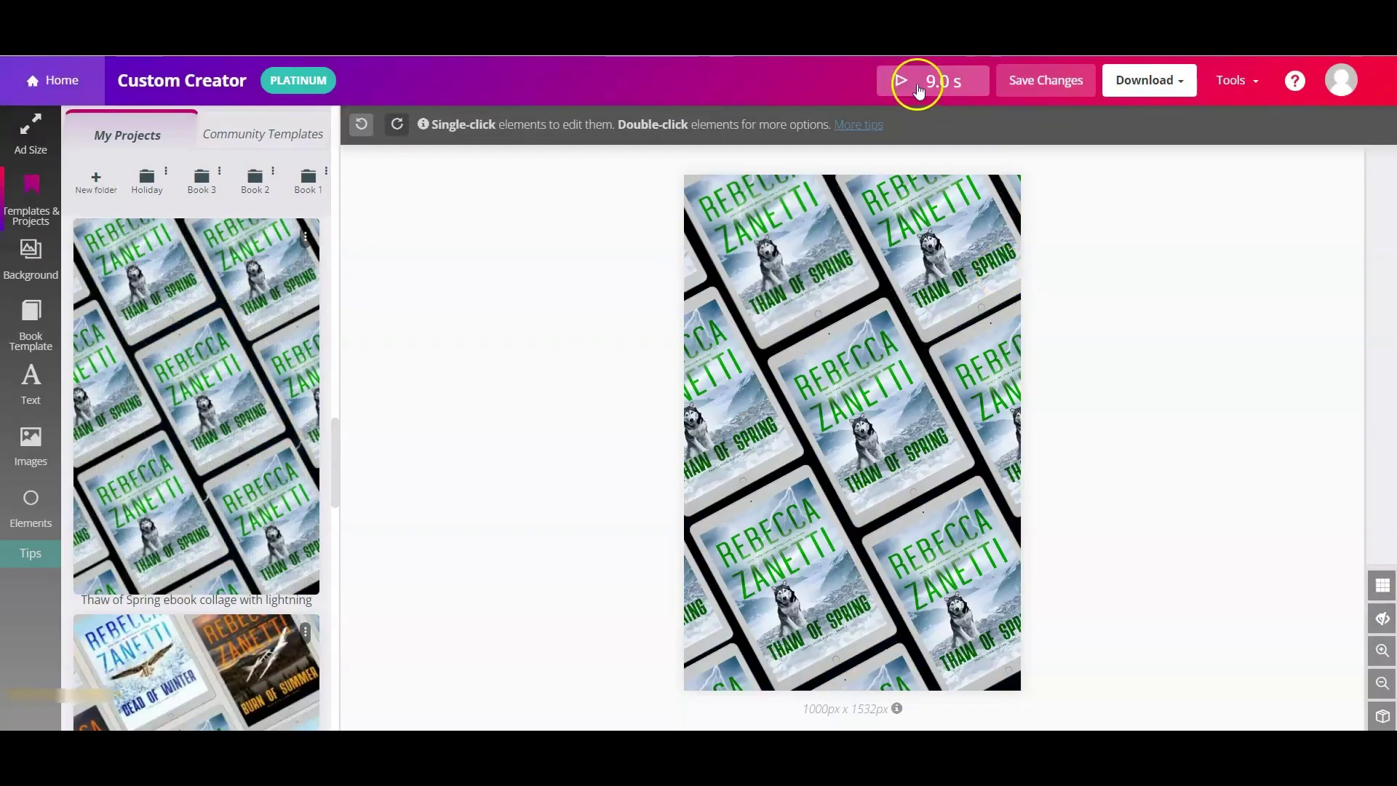
pyautogui.click(919, 85)
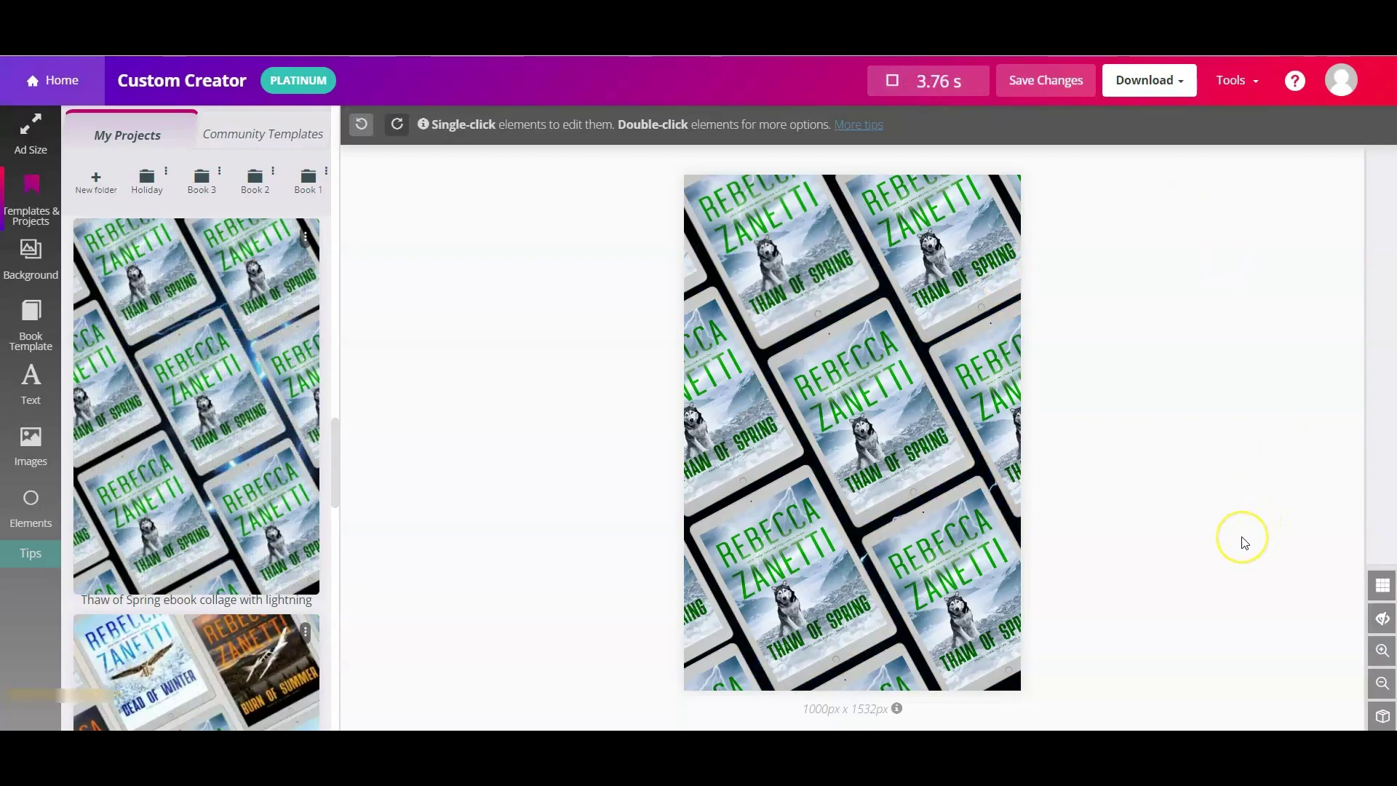
pyautogui.click(1383, 619)
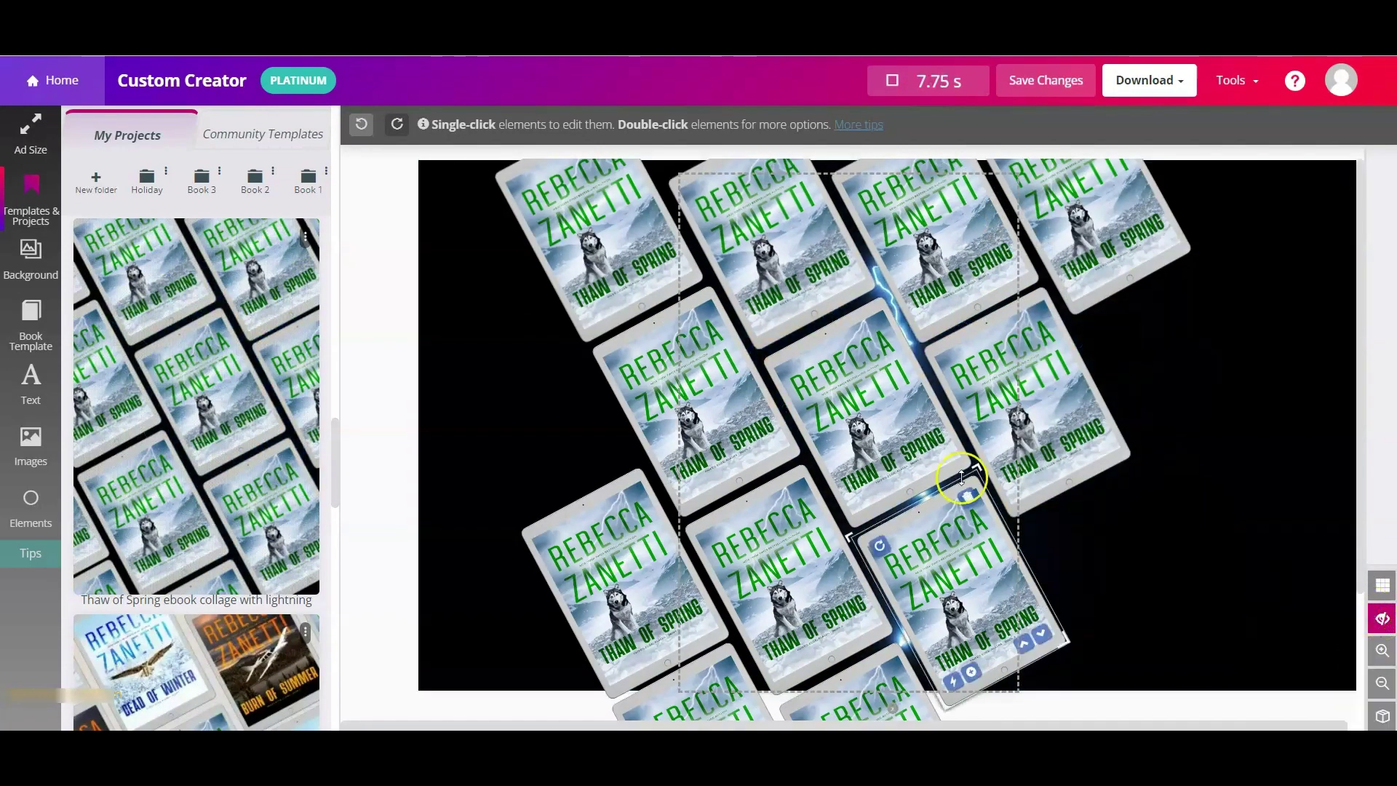
pyautogui.click(1267, 480)
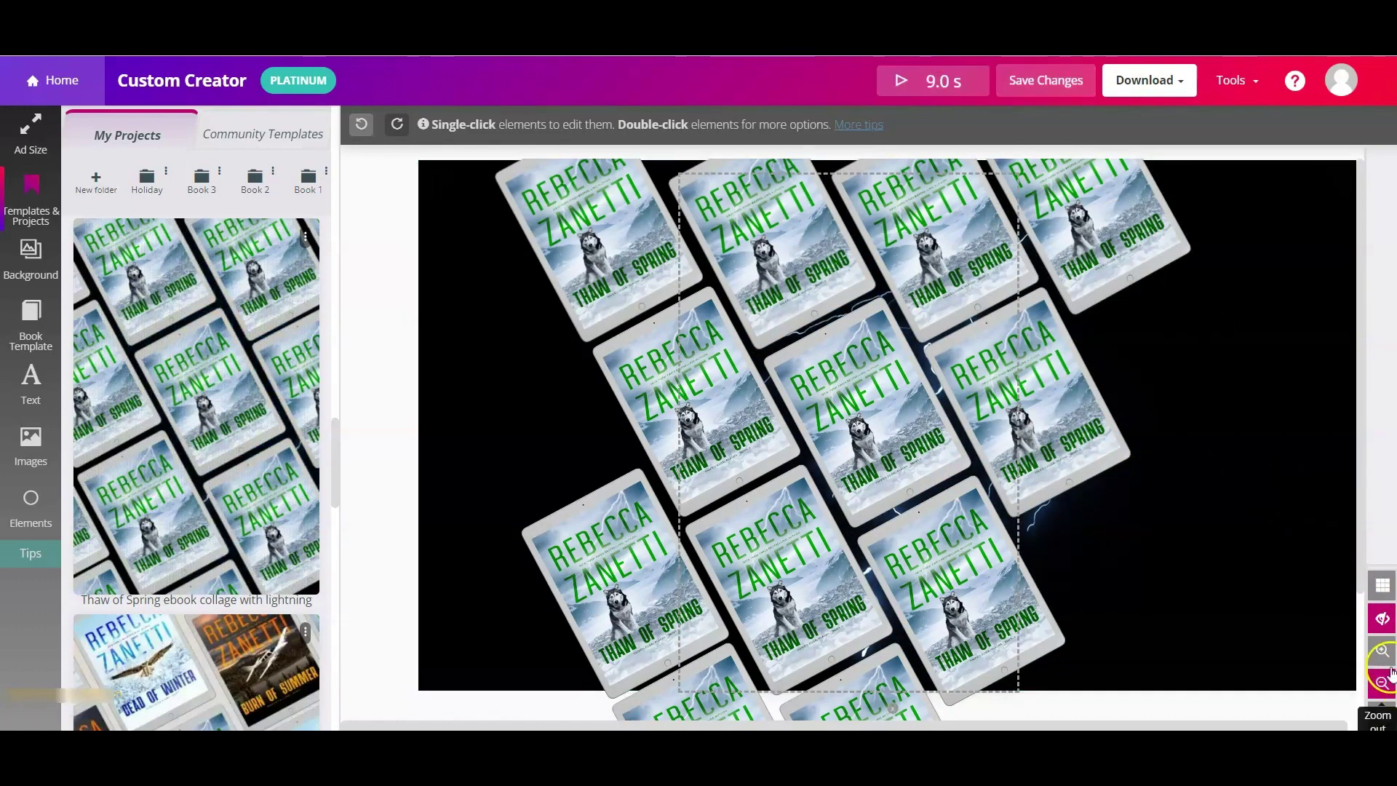
pyautogui.click(1381, 622)
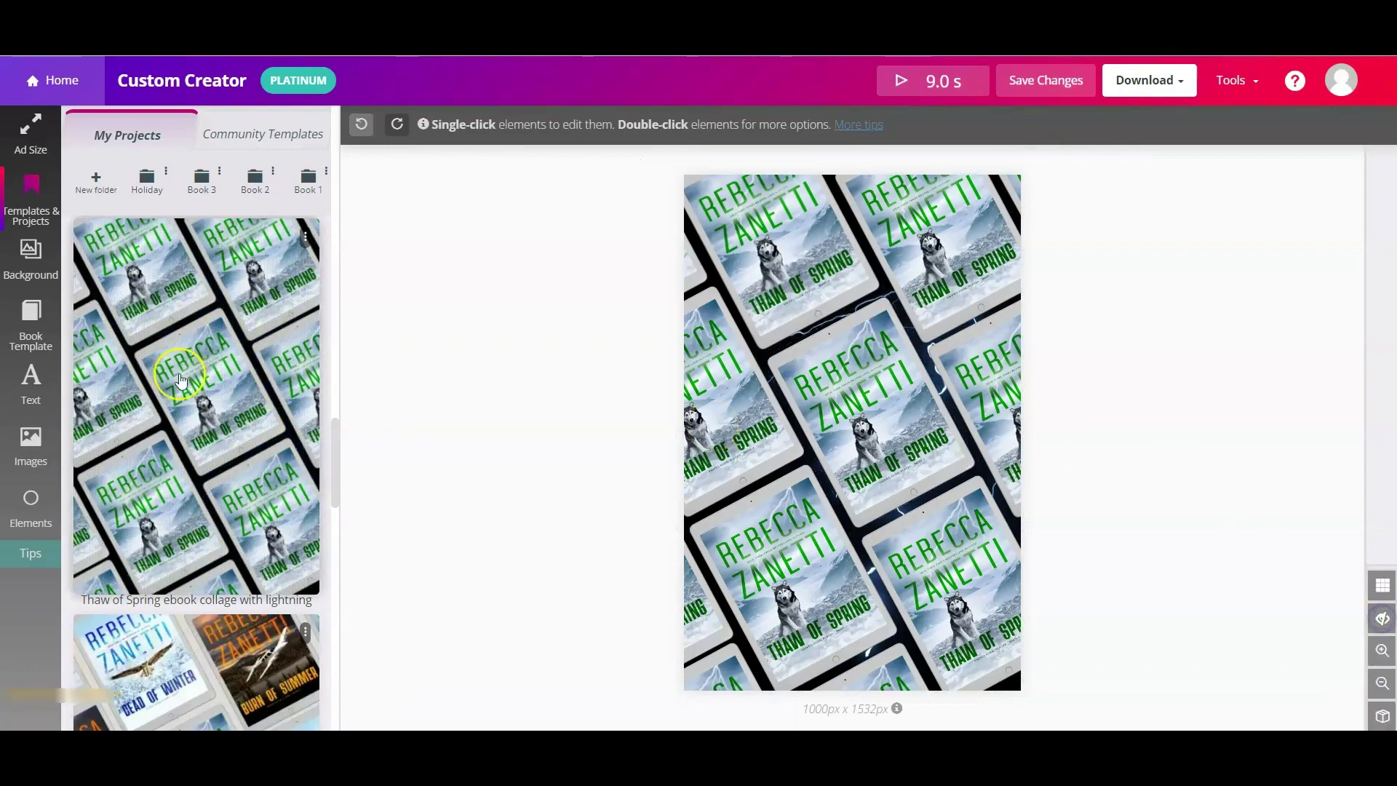
# Open the saved "multi ebook collage" project and inspect its elements outside the canvas.
pyautogui.scroll(-4, 244, 511)
pyautogui.click(244, 512)
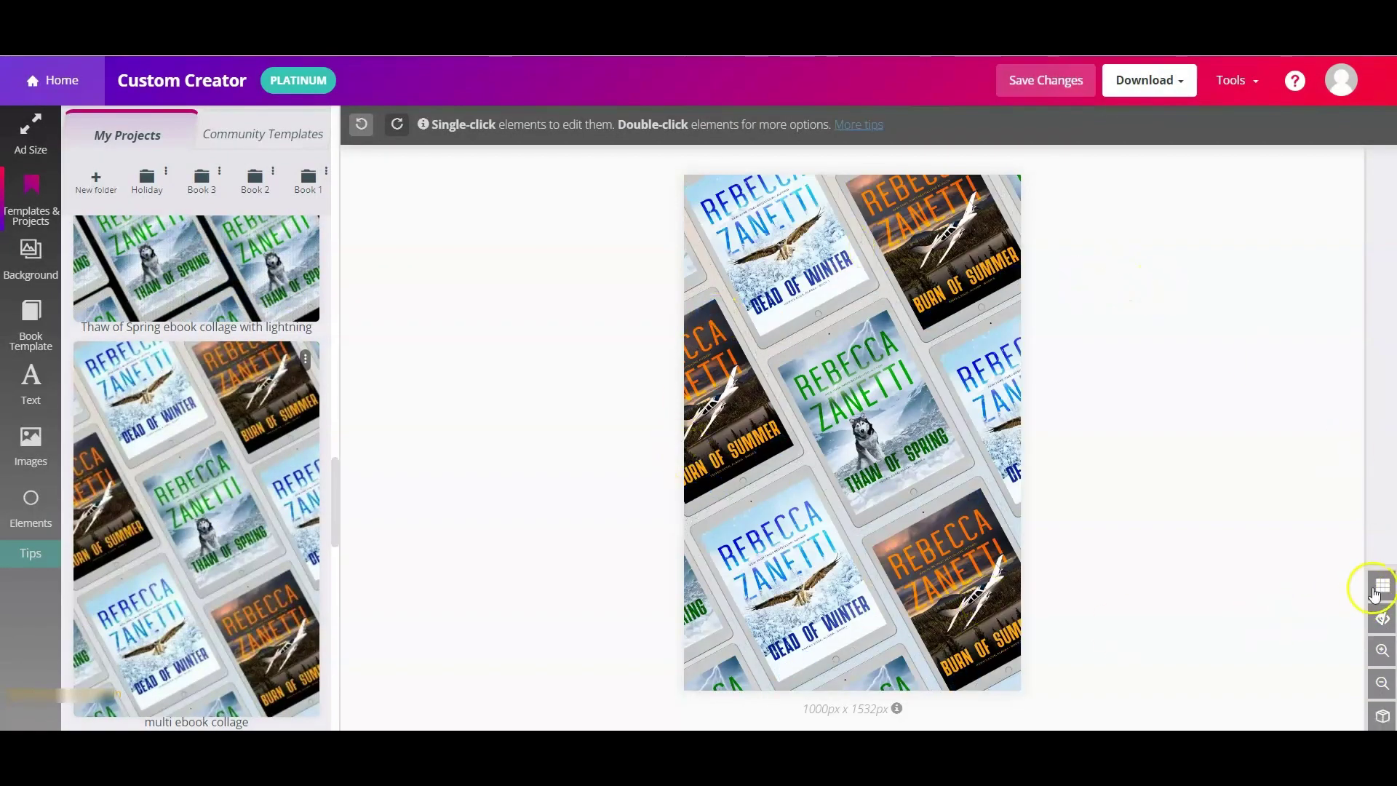
pyautogui.click(1382, 619)
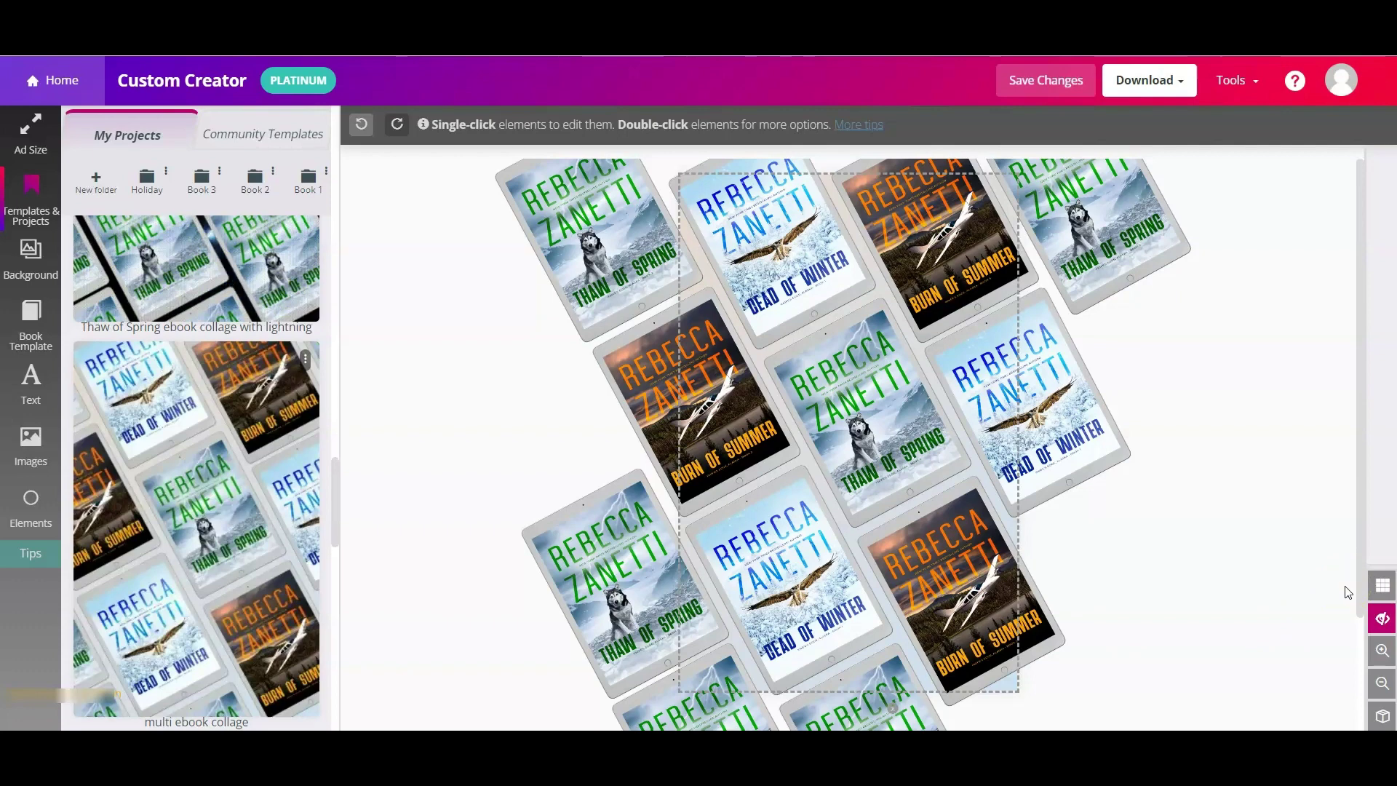
pyautogui.click(1385, 616)
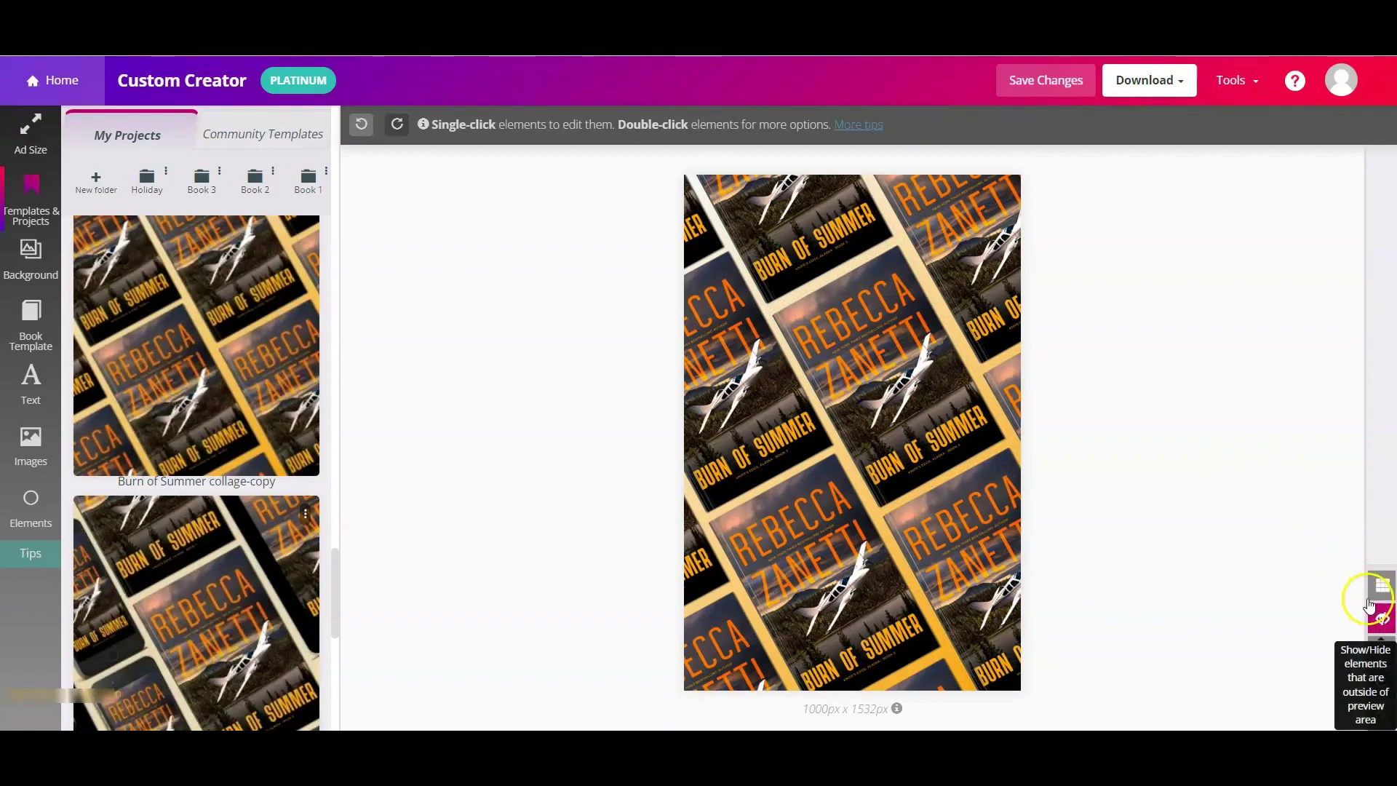
# View the saved Burn of Summer device collage with the cream background and the "Thaw of Spring ebook collage" project.
pyautogui.click(249, 577)
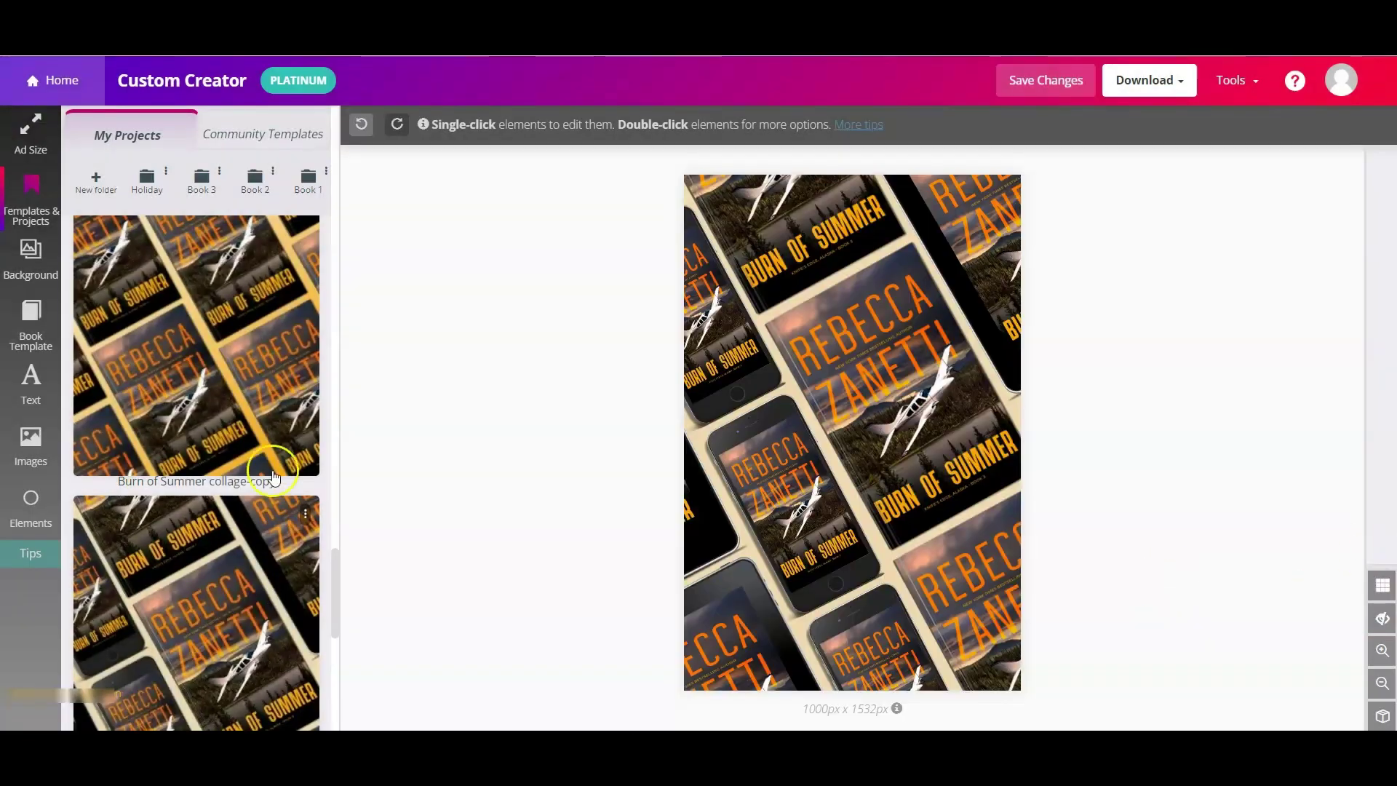
pyautogui.scroll(-4, 156, 545)
pyautogui.scroll(-5, 222, 524)
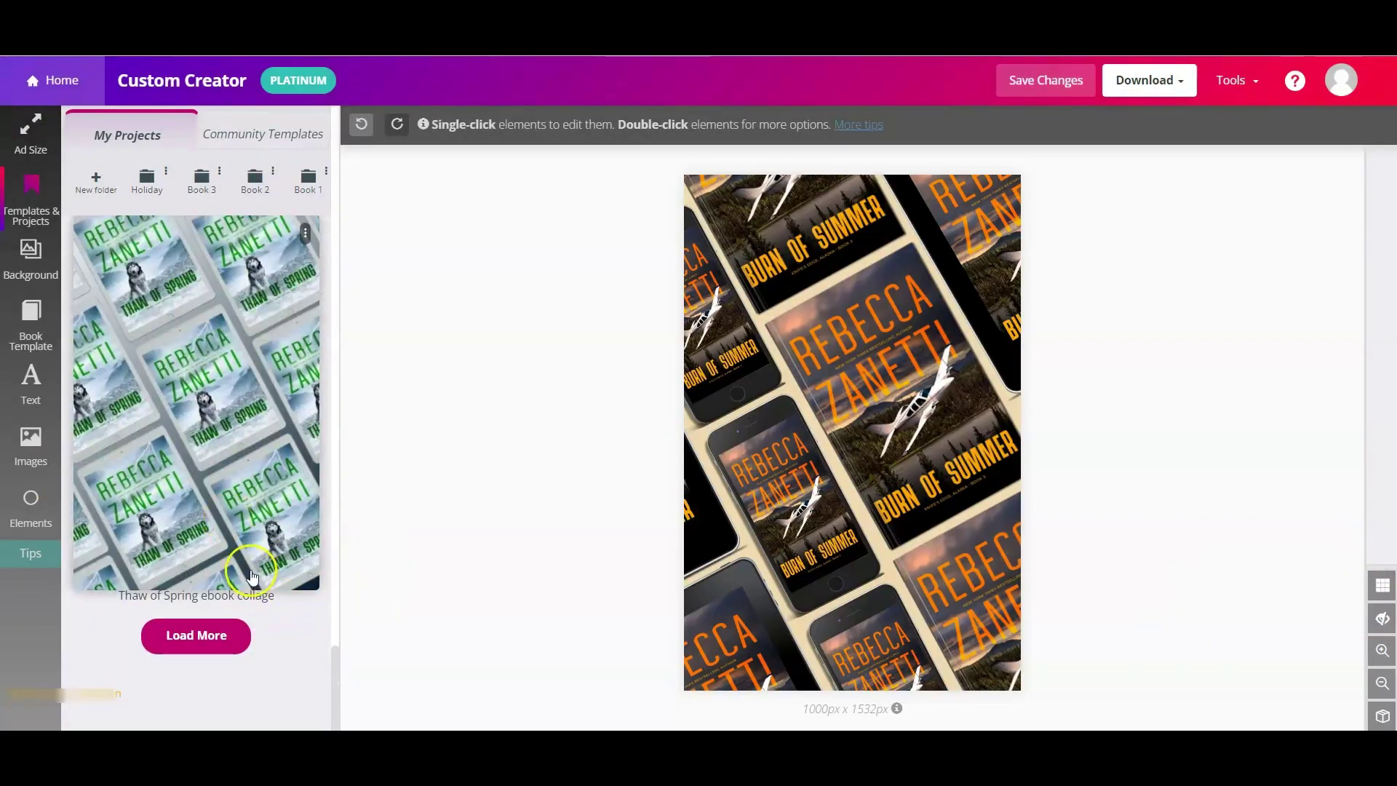
pyautogui.click(246, 451)
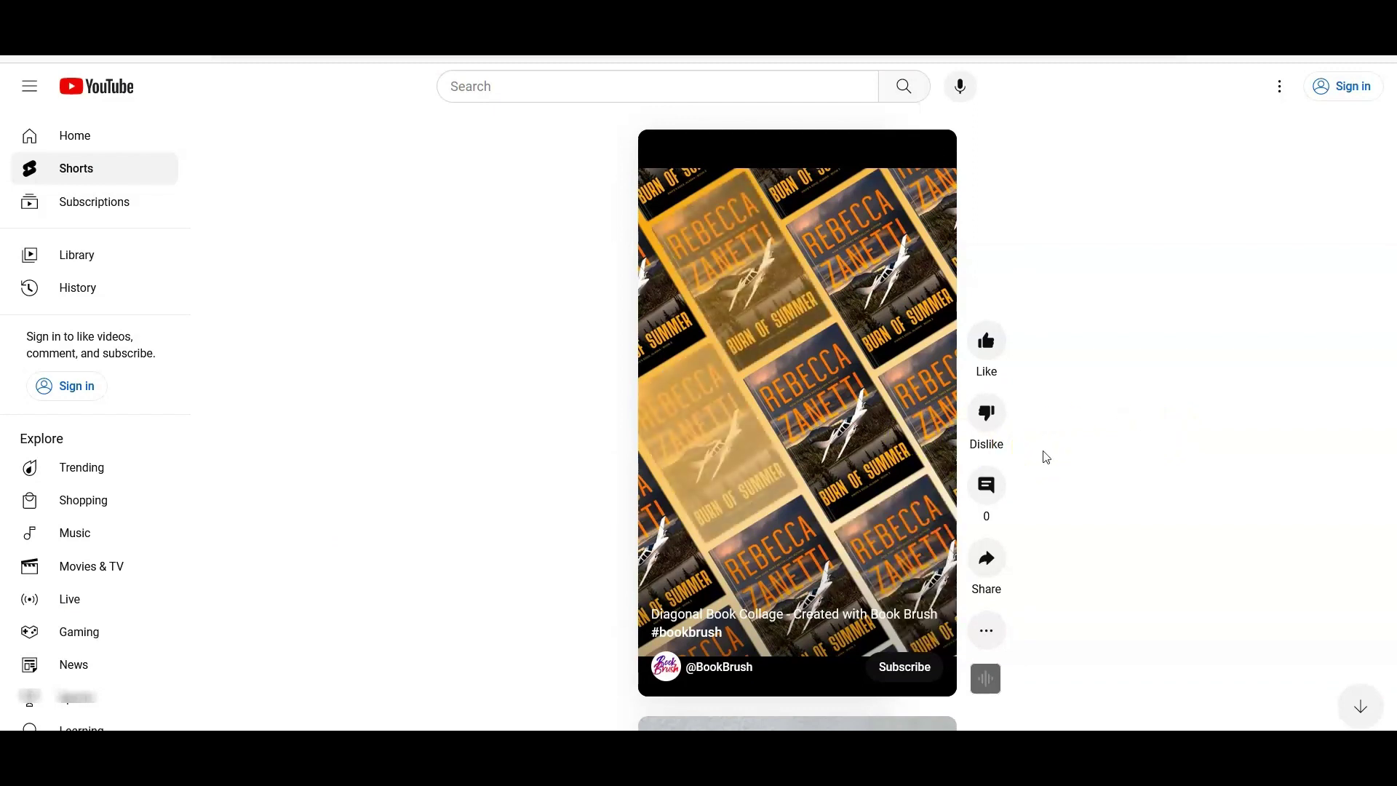
pyautogui.moveTo(1047, 457); pyautogui.dragTo(1044, 495)
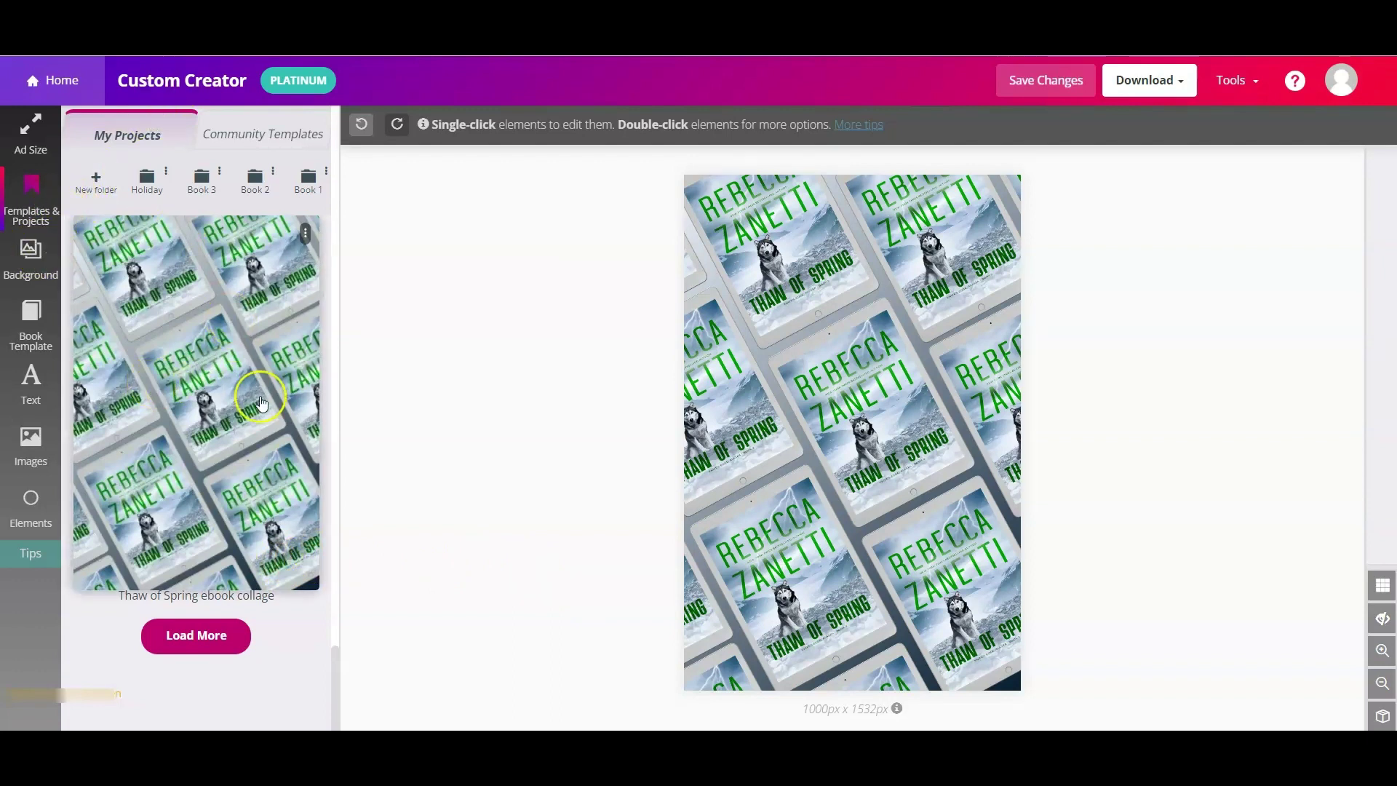
# Return to the home page and browse the saved Custom Creator collages under My Projects.
pyautogui.click(62, 81)
pyautogui.click(785, 141)
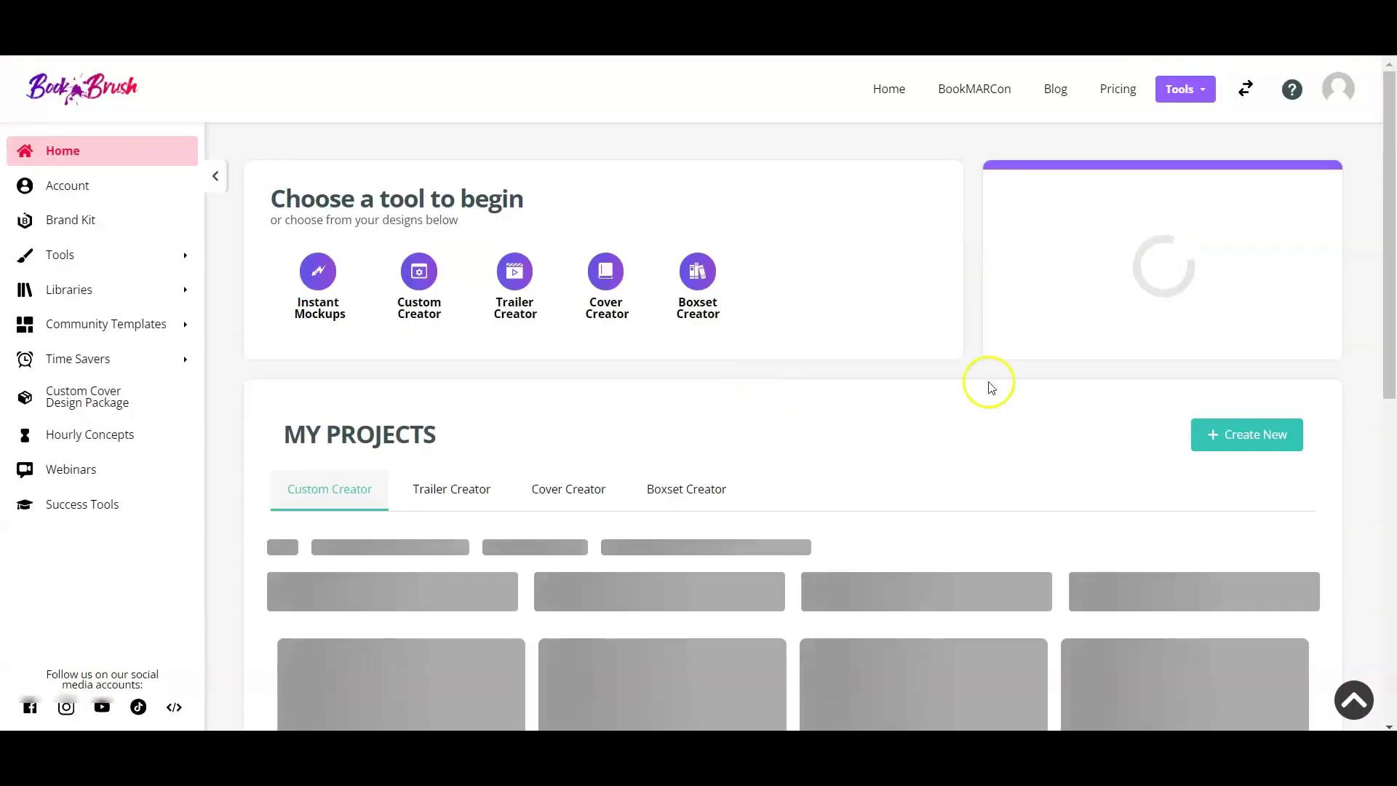
pyautogui.scroll(-4, 949, 373)
pyautogui.scroll(-2, 949, 372)
pyautogui.scroll(-3, 1284, 284)
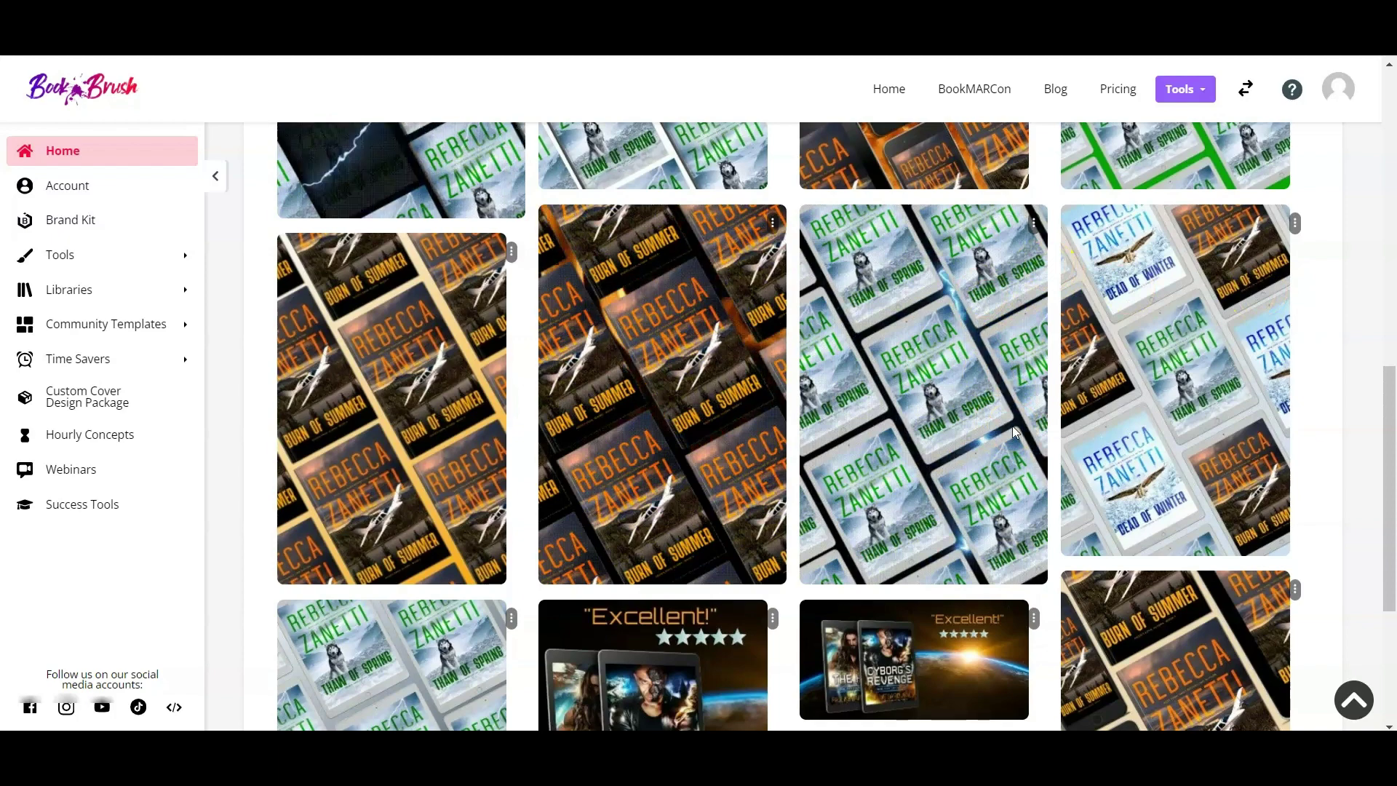
pyautogui.scroll(5, 1011, 426)
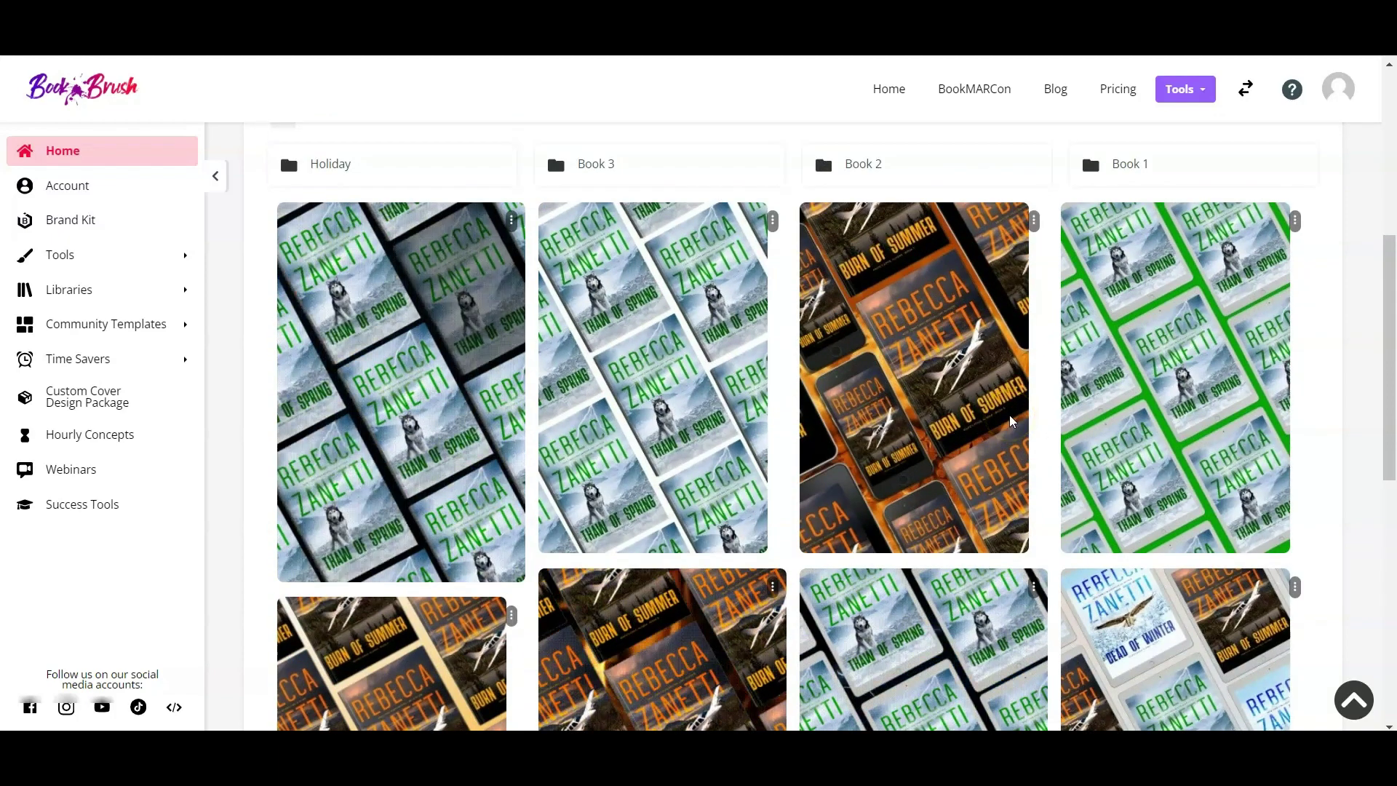